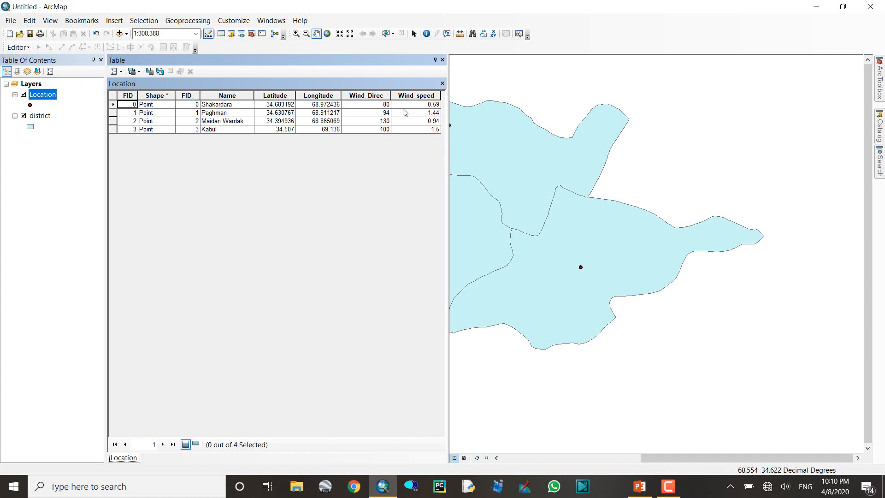
# - Close the Location attribute table and open the IDW tool from the Spatial Analyst interpolation tools
pyautogui.click(443, 60)
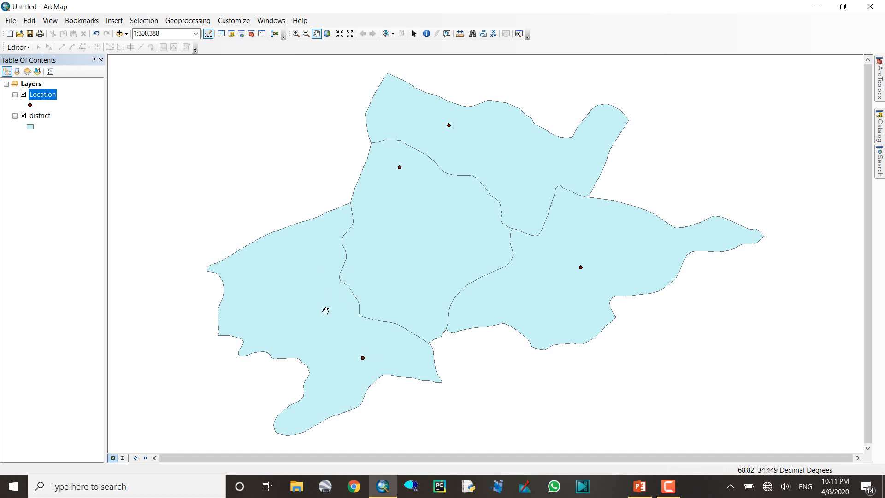
pyautogui.moveTo(327, 286); pyautogui.dragTo(322, 278)
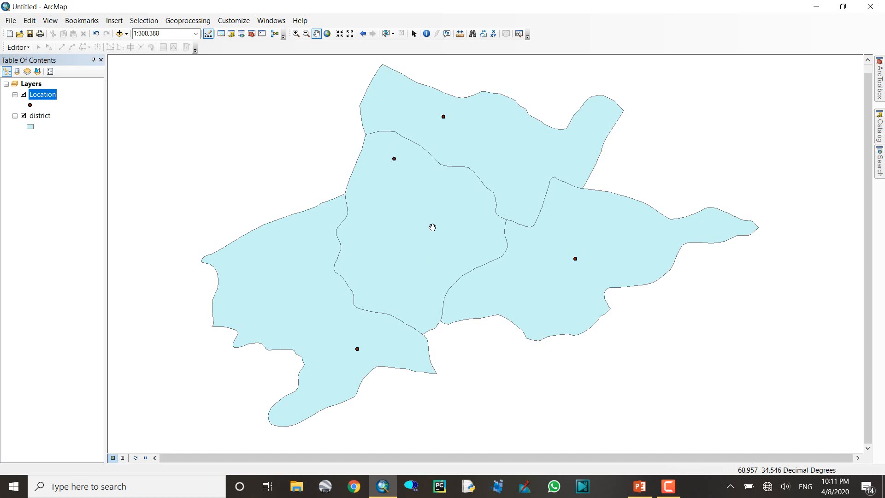
pyautogui.click(879, 85)
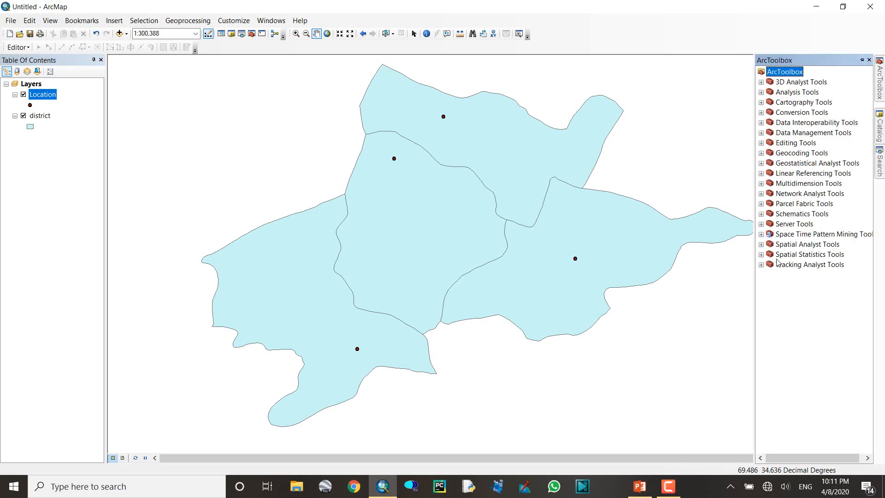
pyautogui.click(762, 245)
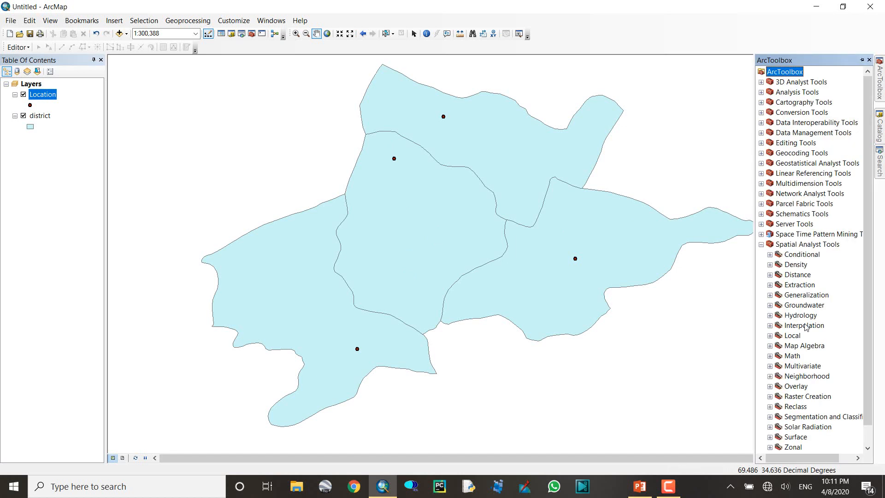
pyautogui.click(770, 326)
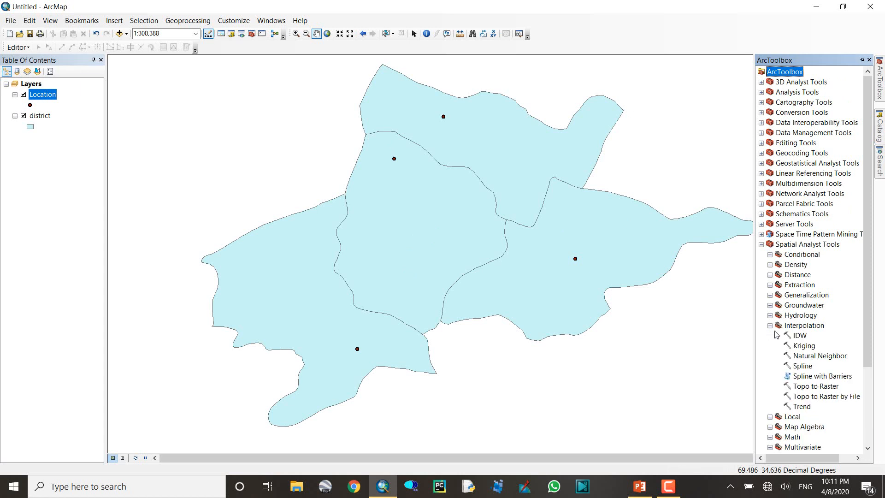
pyautogui.click(801, 336)
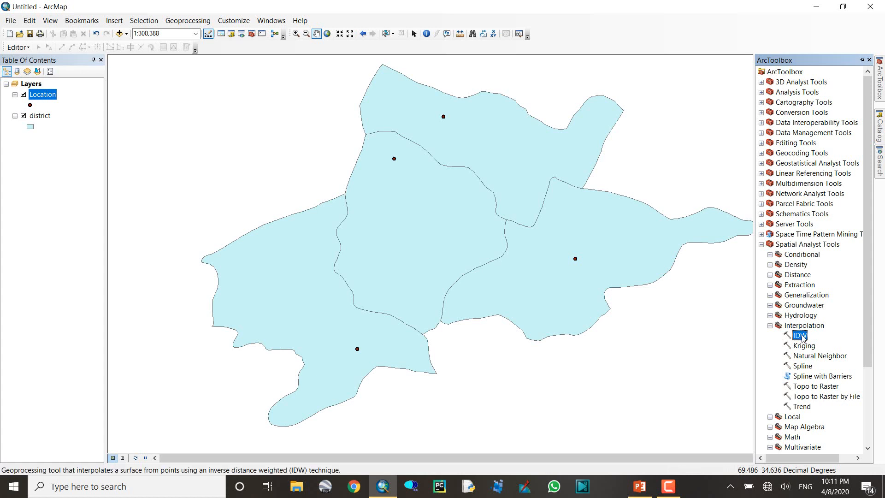
pyautogui.doubleClick(801, 336)
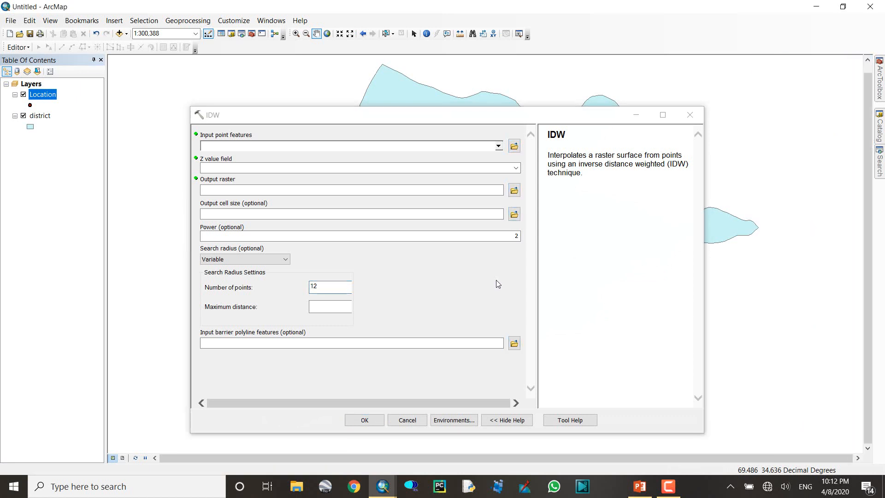
pyautogui.moveTo(394, 120); pyautogui.dragTo(419, 113)
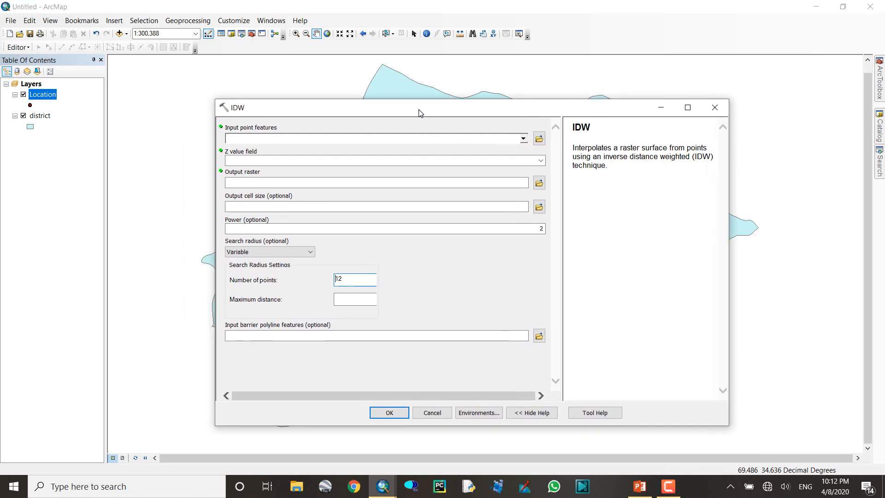
# - Set Location as the IDW input point features and Wind_Direc as the Z value field
pyautogui.click(523, 138)
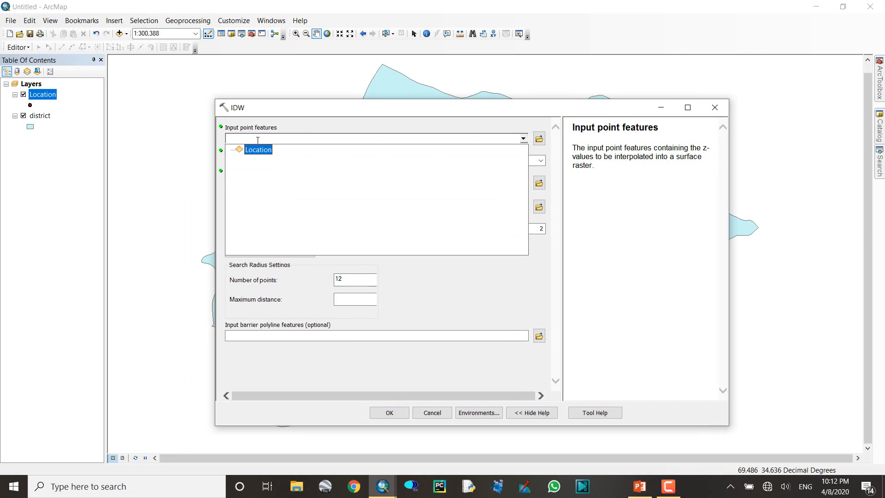
pyautogui.click(268, 154)
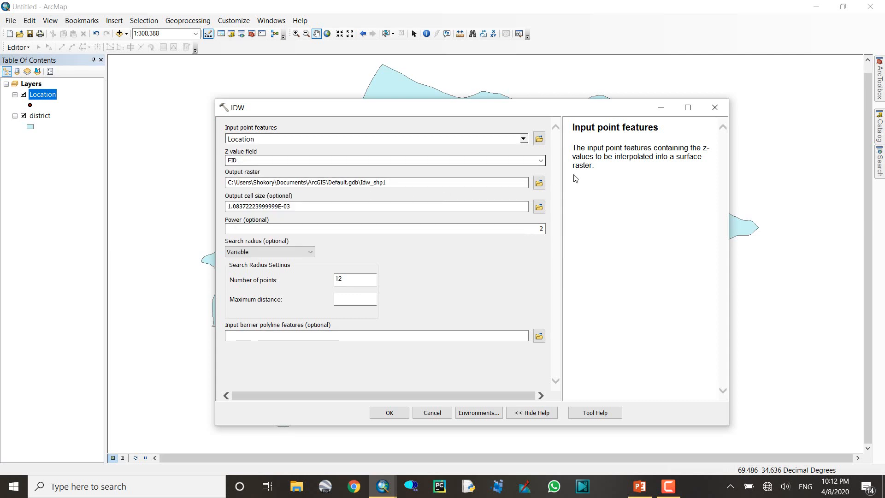
pyautogui.click(541, 161)
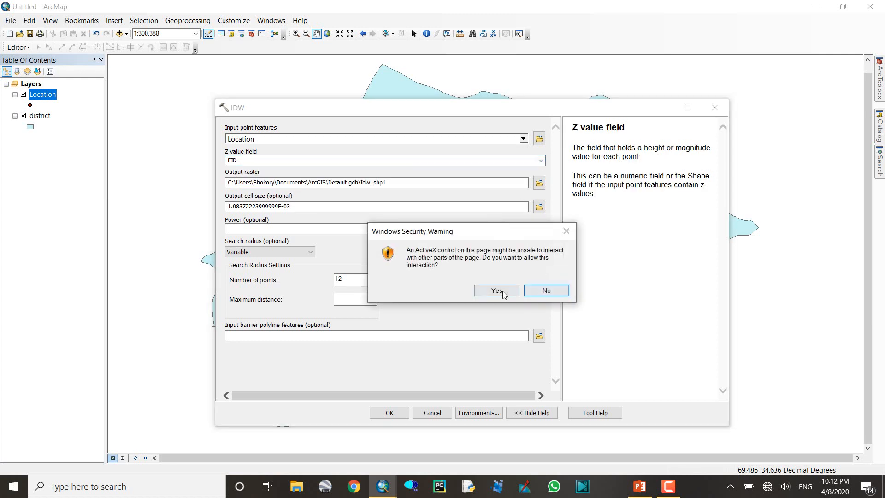
pyautogui.click(502, 292)
pyautogui.click(540, 160)
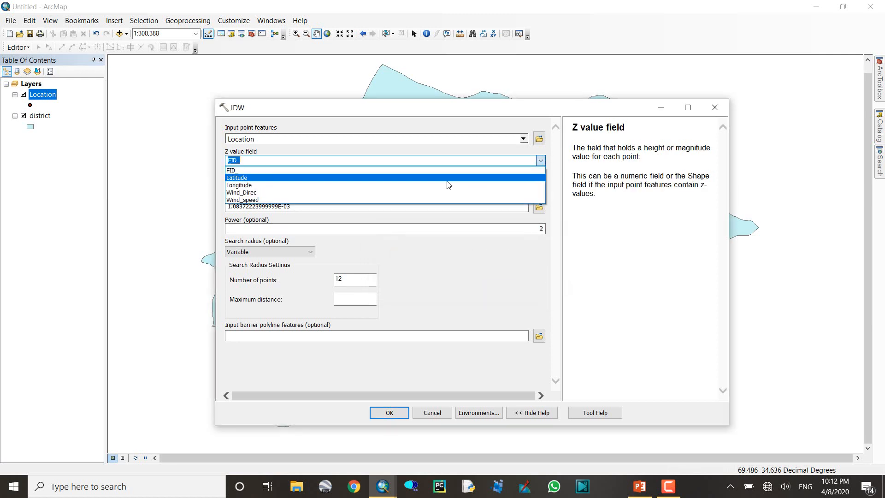
pyautogui.click(325, 193)
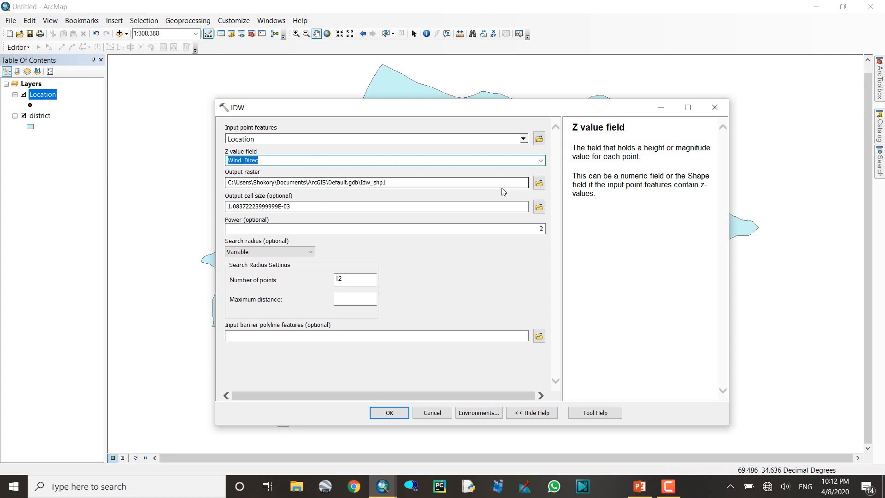
# - Set the output raster to wind_dir_IDW in the data folder
pyautogui.click(539, 183)
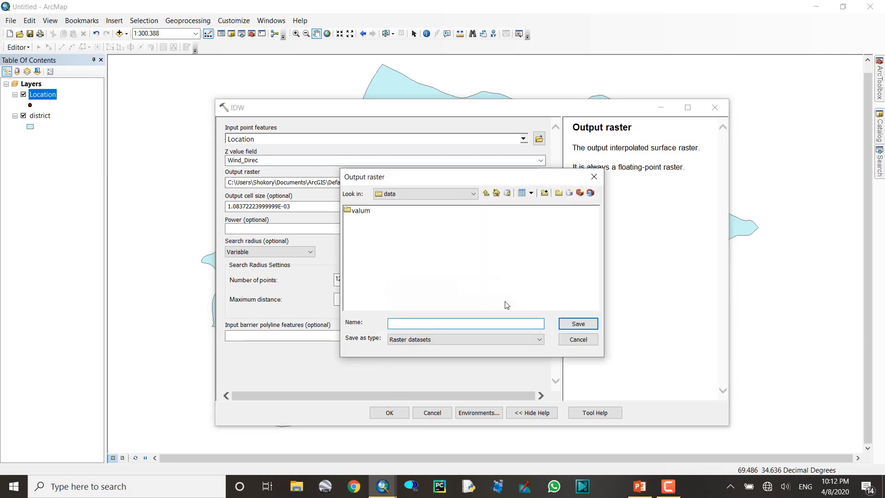
pyautogui.write('wind_dir_')
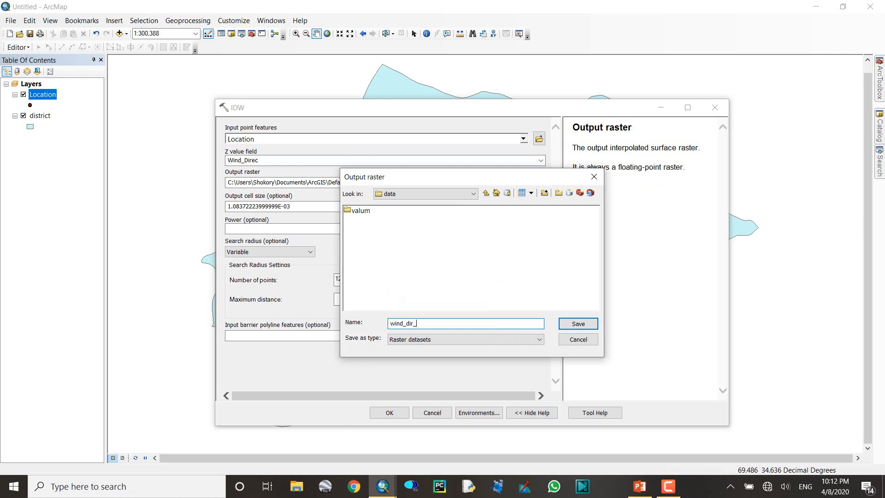
pyautogui.write('IDW')
pyautogui.press('Return')
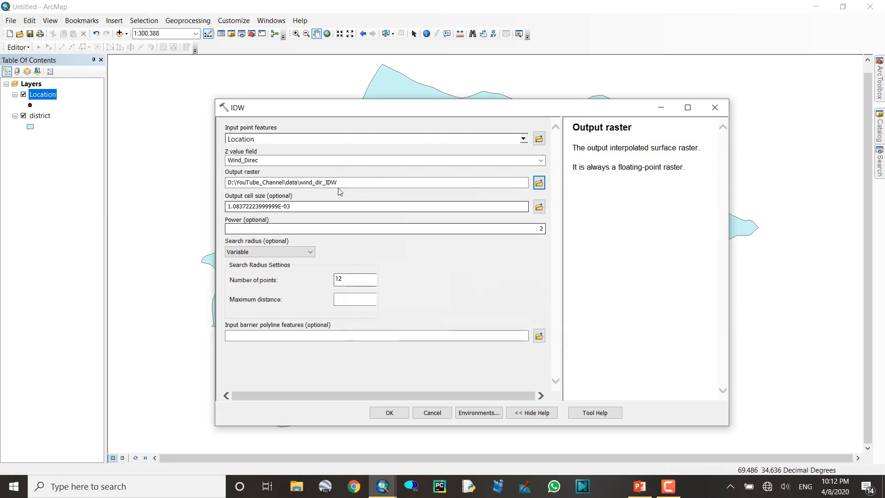
# - Change the exponent of the output cell size to E-02 and review the power setting
pyautogui.click(351, 207)
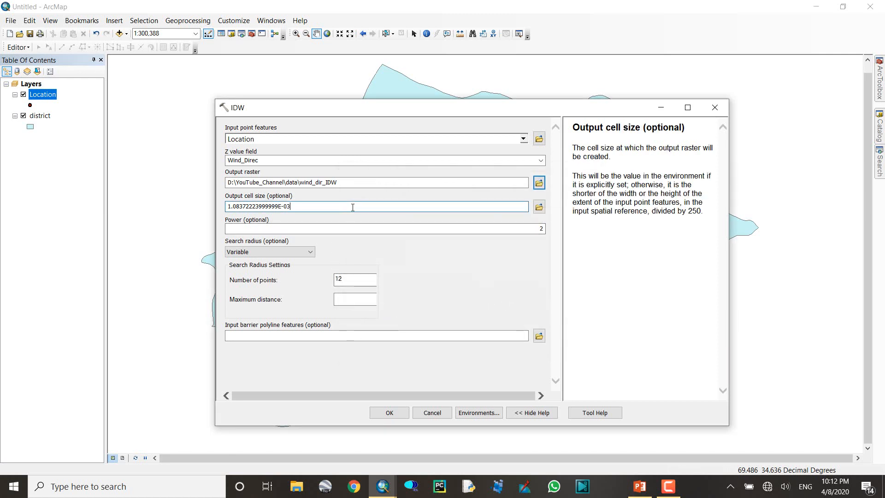
pyautogui.moveTo(286, 115); pyautogui.dragTo(298, 110)
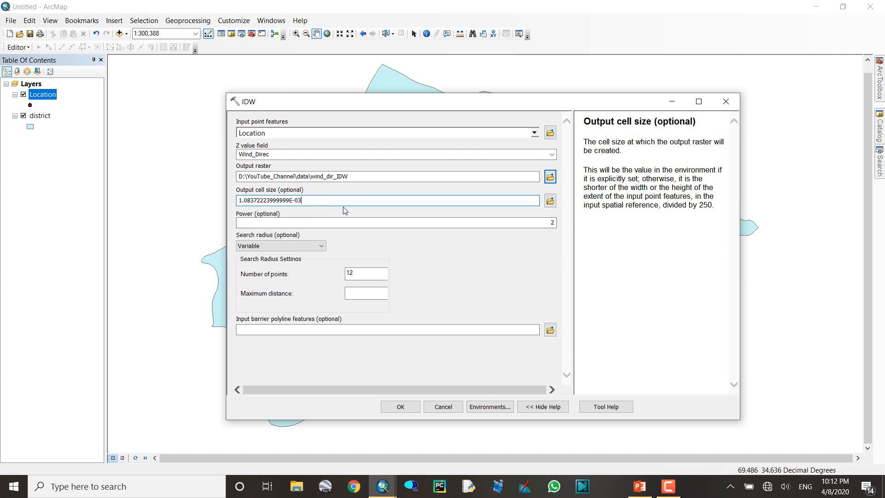
pyautogui.press('BackSpace')
pyautogui.write('2')
pyautogui.click(338, 222)
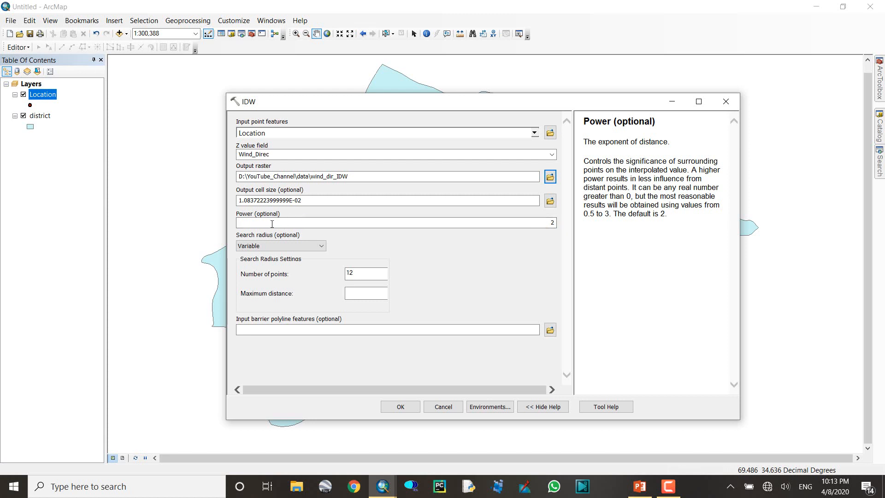
pyautogui.click(334, 222)
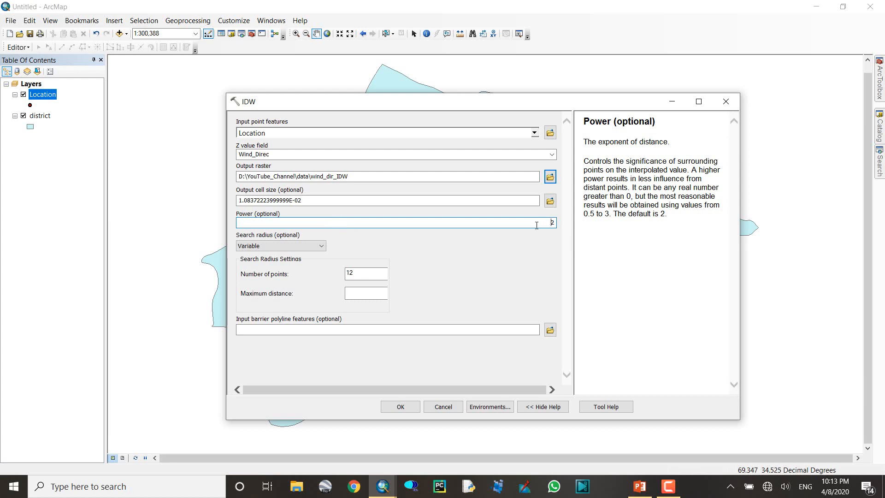
# - Set the IDW search radius to Fixed and move the dialog aside to uncover the map and layer list
pyautogui.click(404, 249)
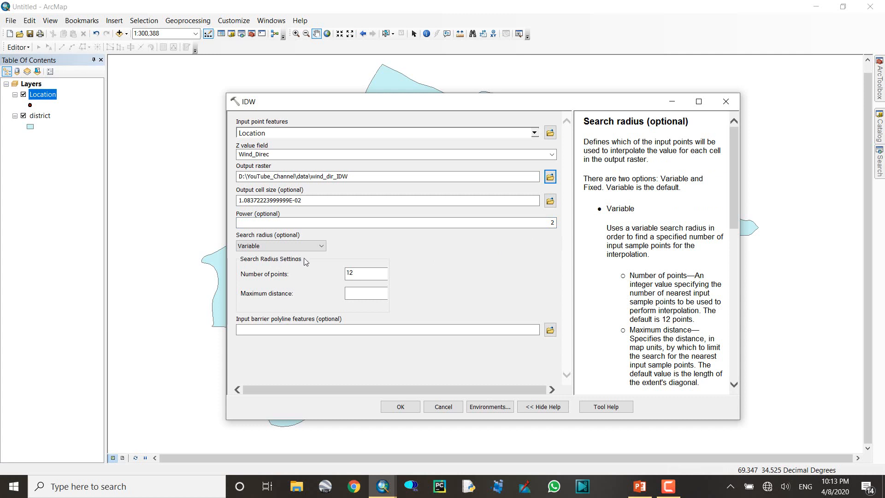
pyautogui.click(257, 249)
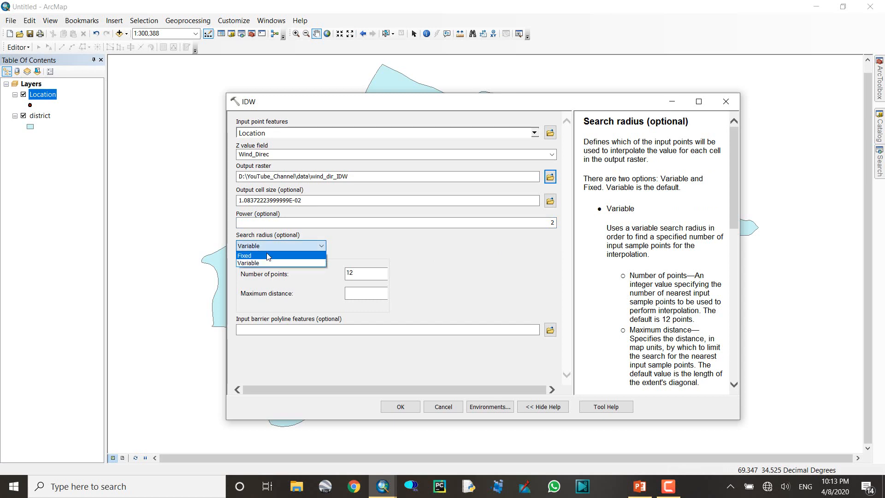
pyautogui.click(269, 256)
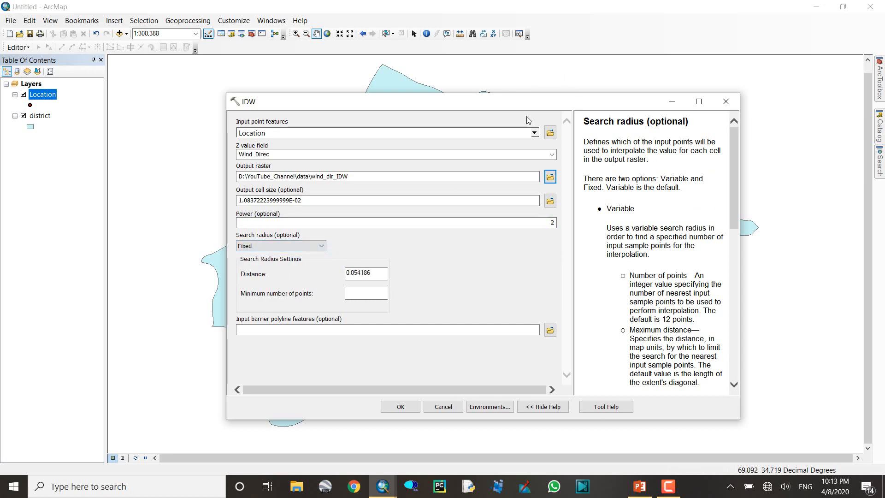
pyautogui.moveTo(529, 103); pyautogui.dragTo(49, 155)
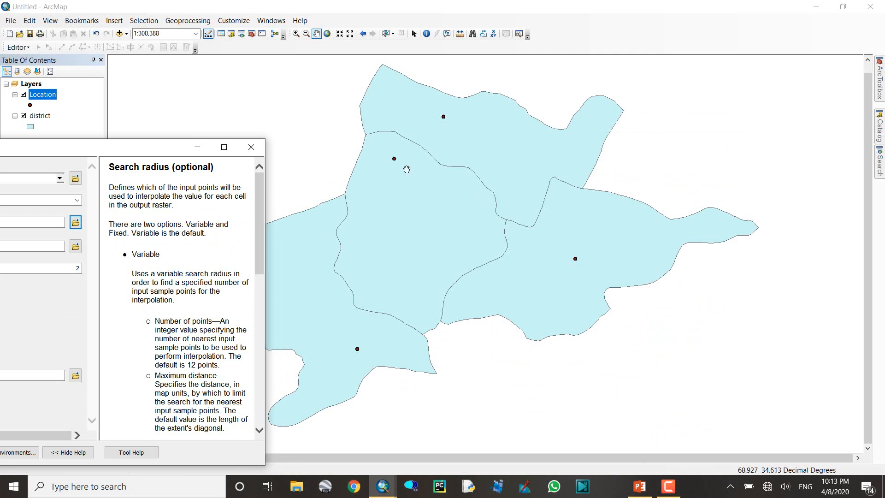
pyautogui.moveTo(189, 152); pyautogui.dragTo(367, 216)
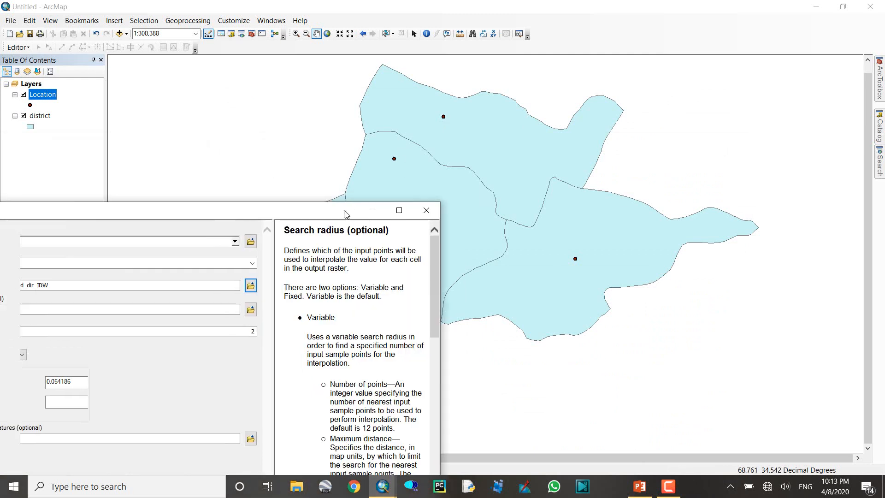
# - Change the Location layer's point symbol to Star 6 in red with size 21
pyautogui.click(30, 104)
pyautogui.scroll(-8, 138, 258)
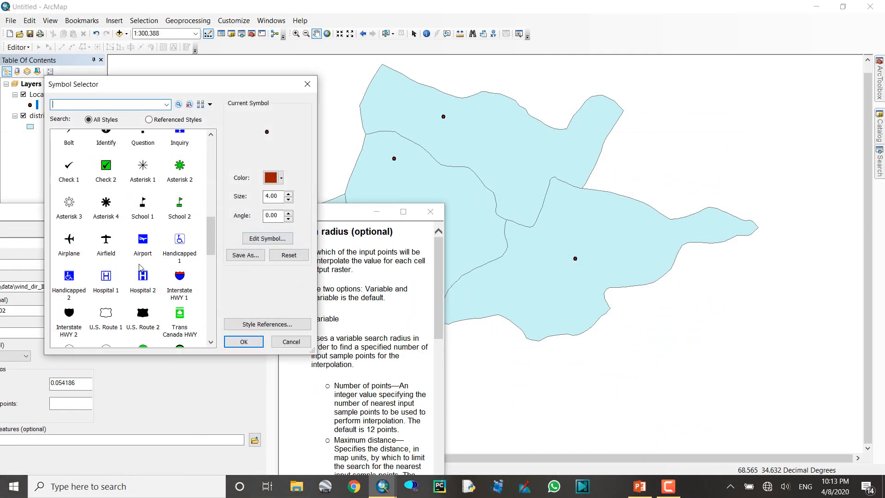
pyautogui.scroll(2, 92, 207)
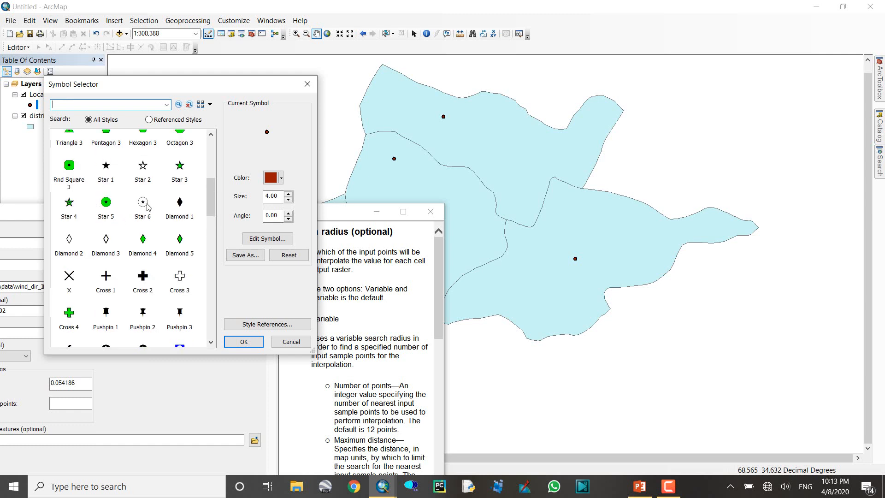
pyautogui.click(143, 203)
pyautogui.click(280, 178)
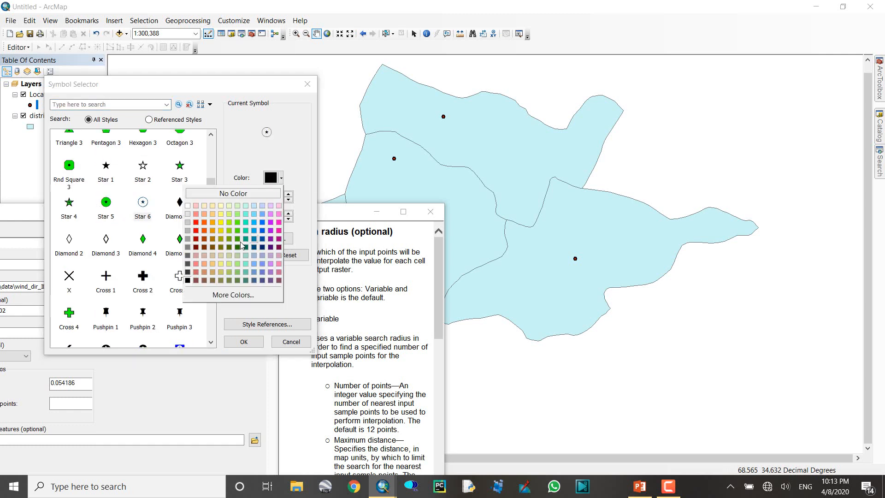
pyautogui.click(196, 230)
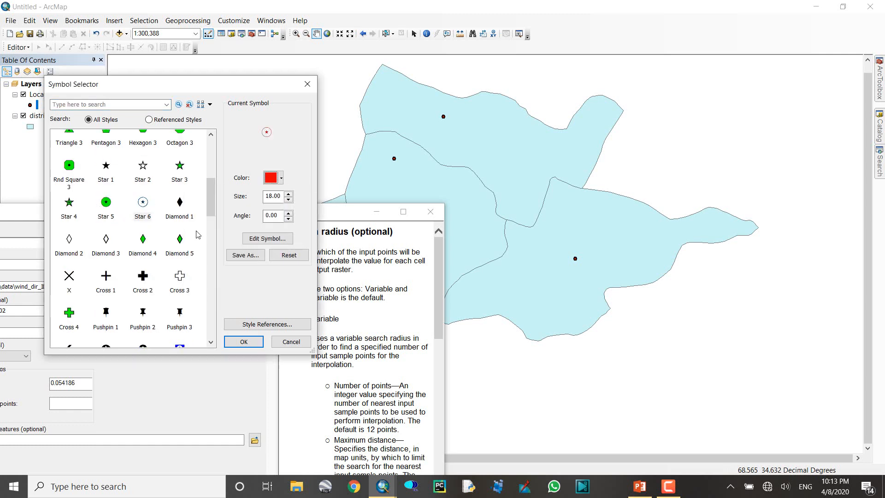
pyautogui.click(289, 194)
pyautogui.click(244, 341)
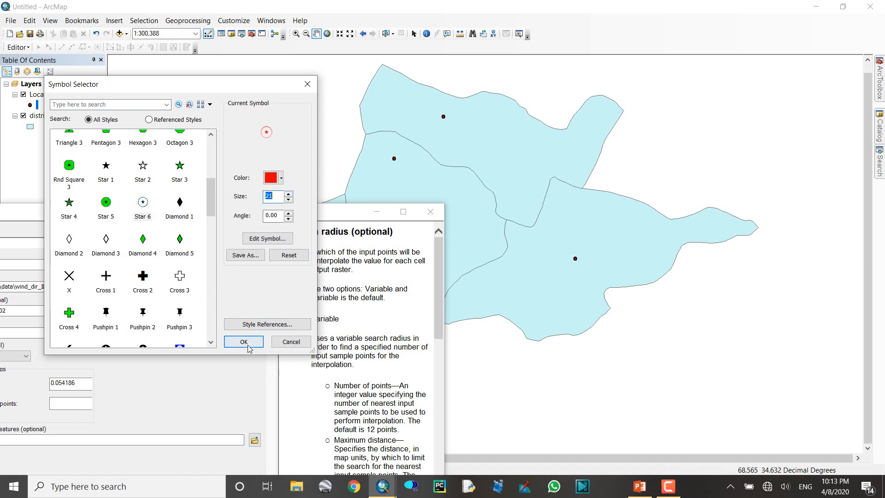
# - Turn on labels for the Location layer using FID as the label field
pyautogui.rightClick(46, 96)
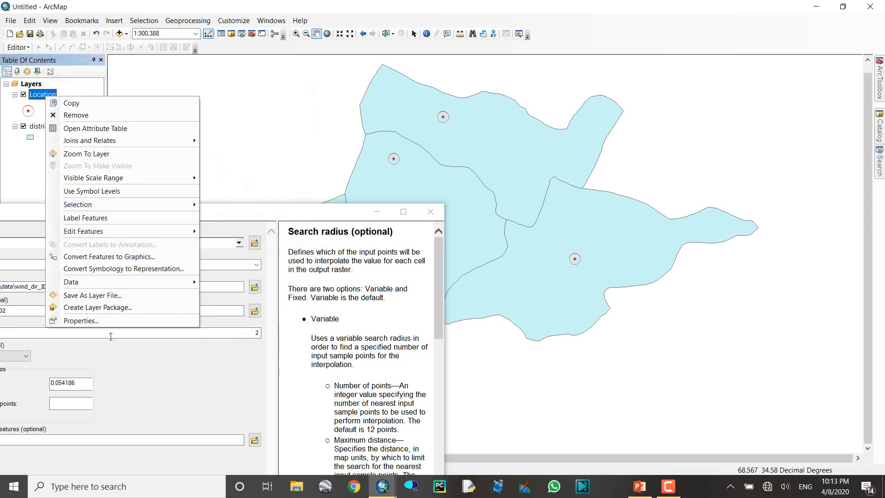
pyautogui.click(105, 321)
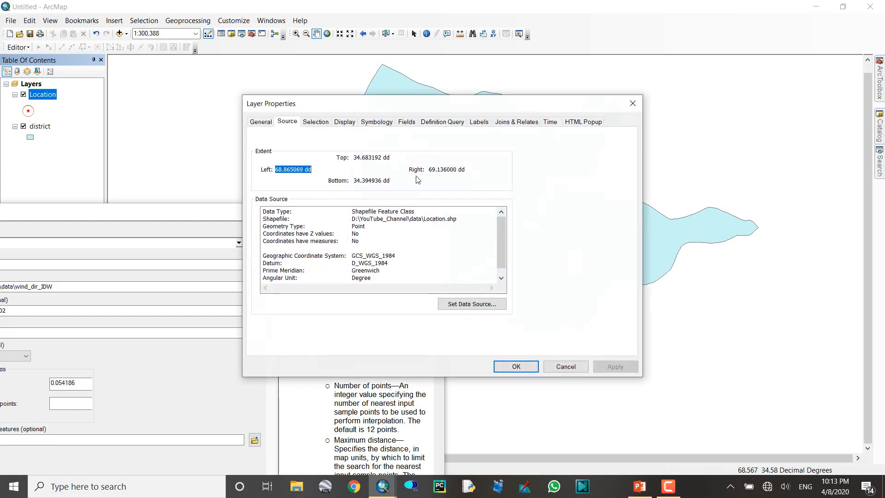
pyautogui.click(479, 124)
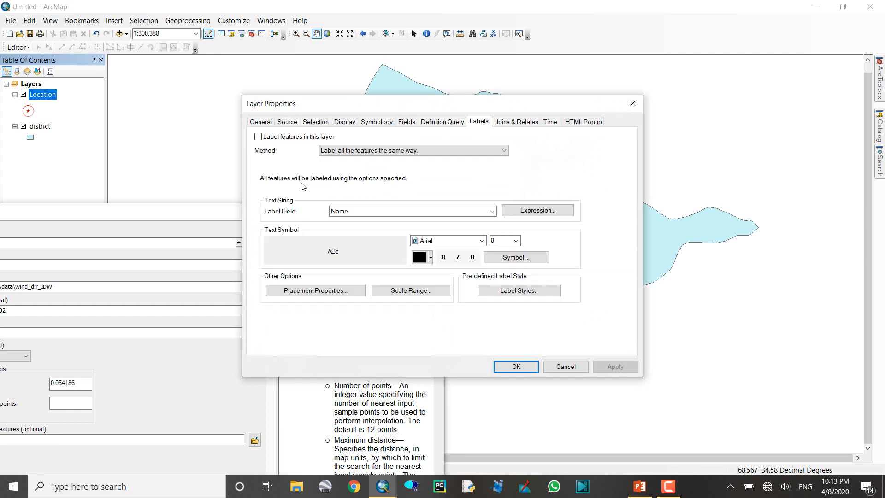
pyautogui.click(285, 137)
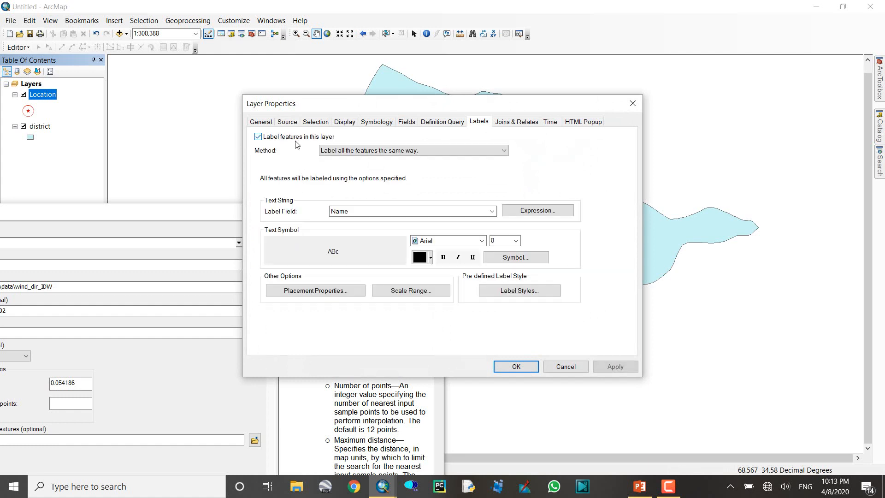
pyautogui.click(376, 210)
pyautogui.click(378, 220)
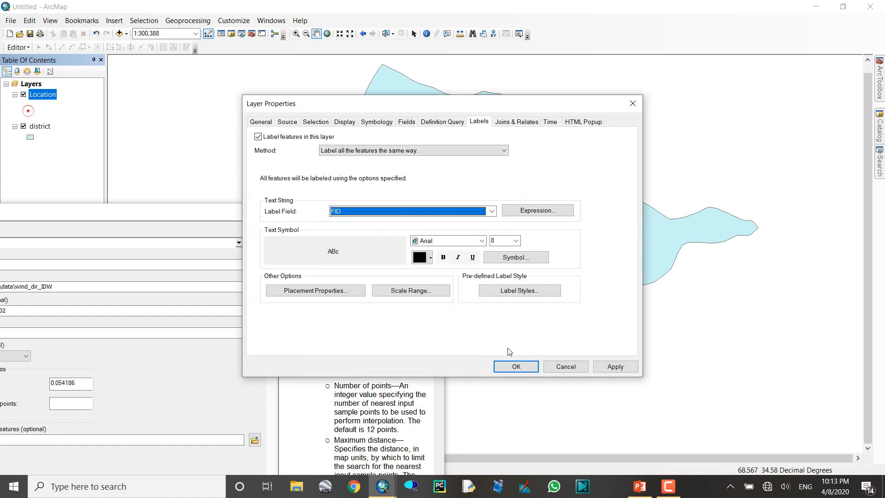
pyautogui.click(514, 365)
pyautogui.moveTo(501, 221)
pyautogui.mouseDown()
pyautogui.moveTo(626, 223)
pyautogui.moveTo(607, 224)
pyautogui.mouseUp()
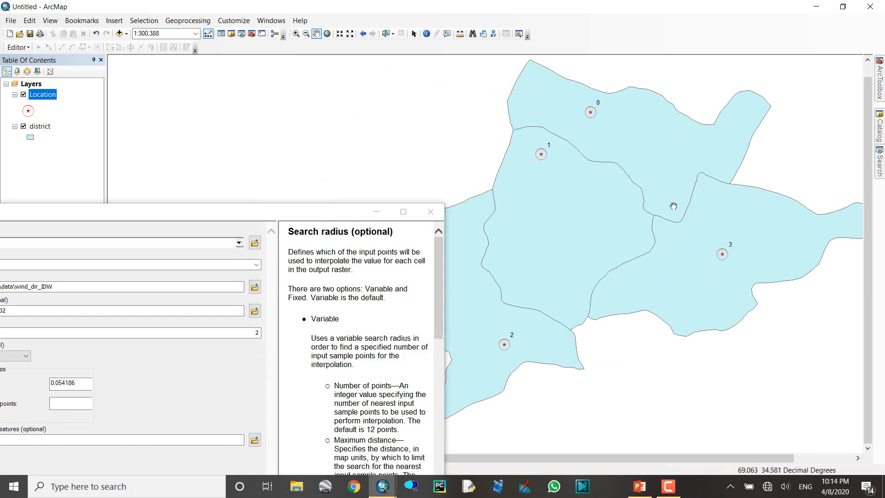
# - Change the IDW search radius to Variable and set the number of points to 20
pyautogui.moveTo(265, 216); pyautogui.dragTo(445, 88)
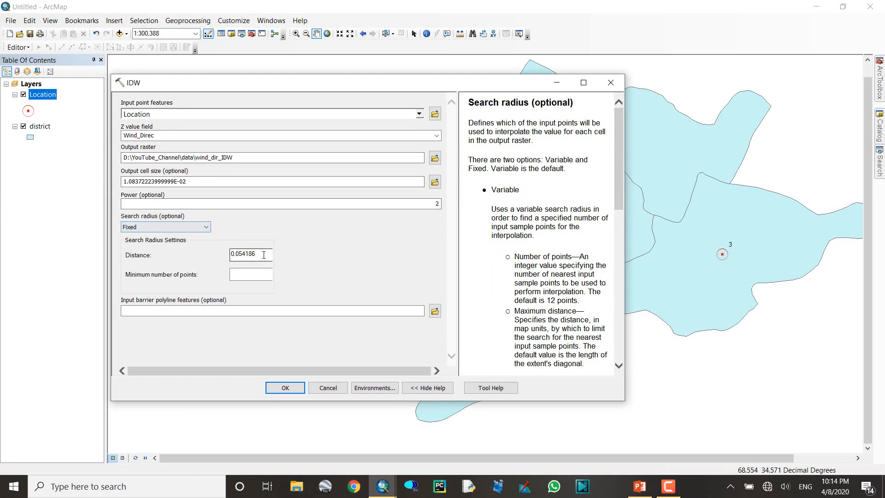
pyautogui.moveTo(254, 257); pyautogui.dragTo(221, 263)
pyautogui.click(186, 229)
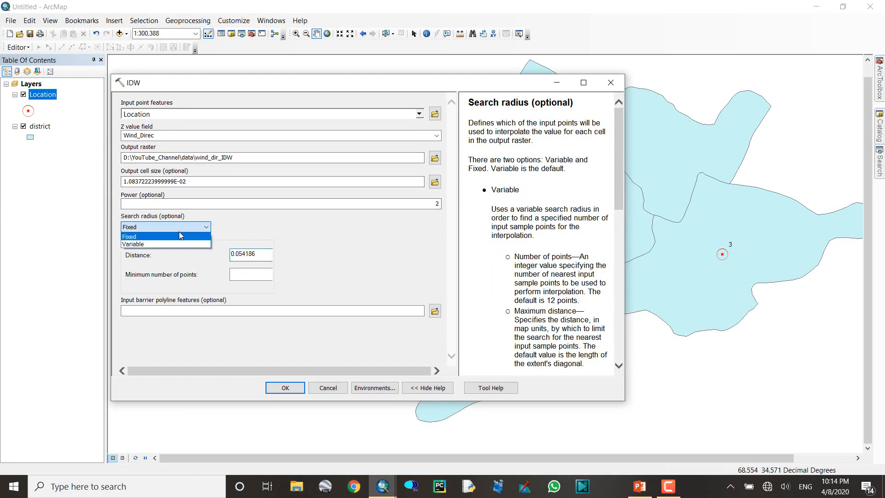
pyautogui.click(167, 244)
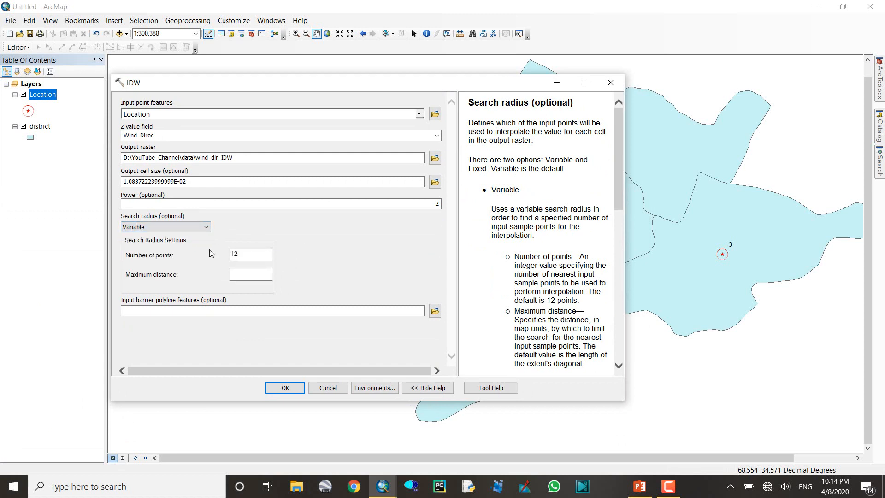
pyautogui.moveTo(252, 254); pyautogui.dragTo(204, 259)
pyautogui.write('20')
pyautogui.moveTo(528, 89); pyautogui.dragTo(202, 104)
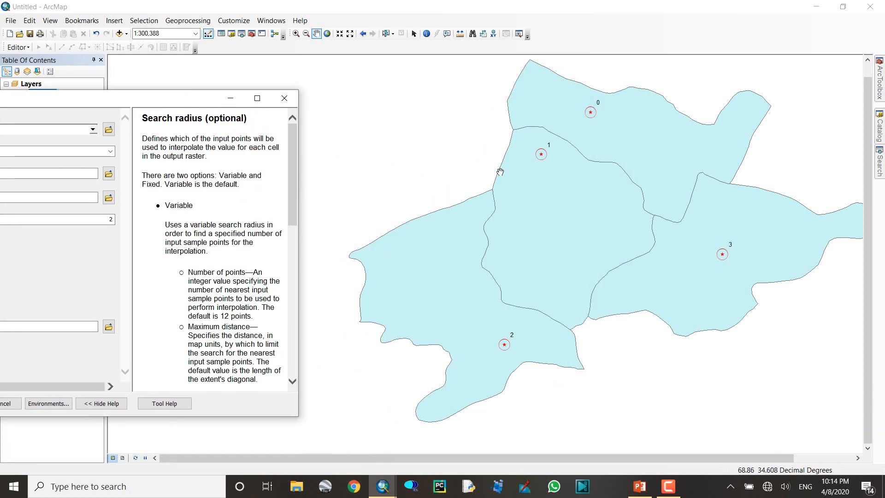
pyautogui.moveTo(123, 106); pyautogui.dragTo(481, 70)
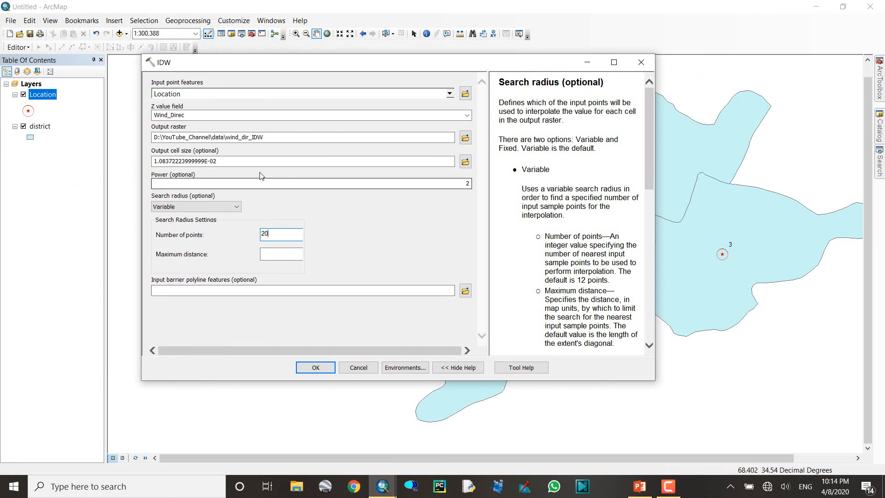
# - Rewrite the output raster name in lowercase as wind_dir_idw, keeping the data folder
pyautogui.click(274, 137)
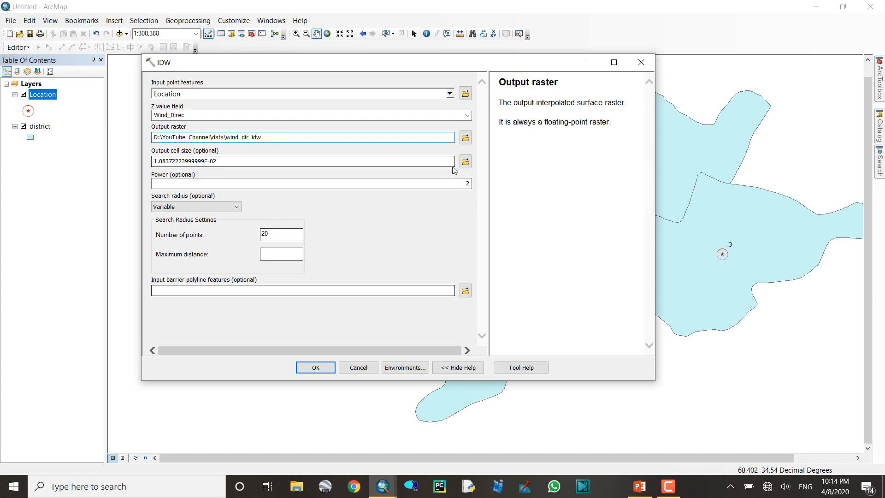
pyautogui.moveTo(454, 64); pyautogui.dragTo(132, 54)
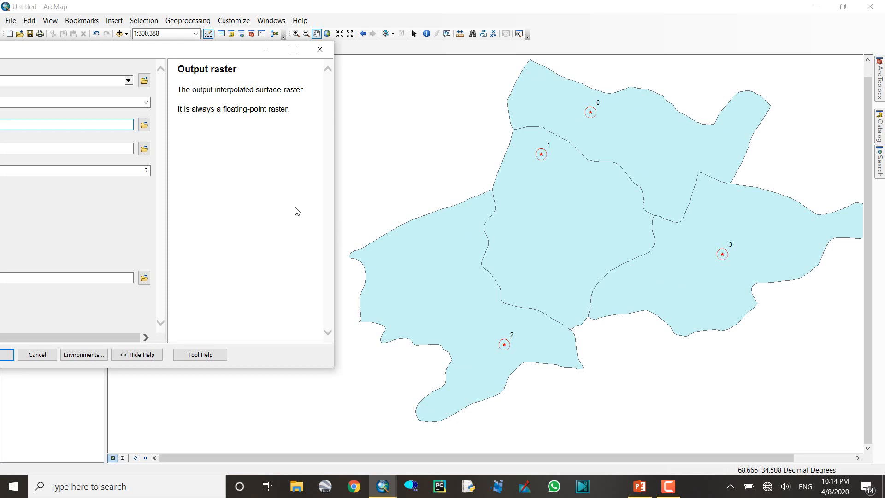
pyautogui.moveTo(158, 52); pyautogui.dragTo(308, 38)
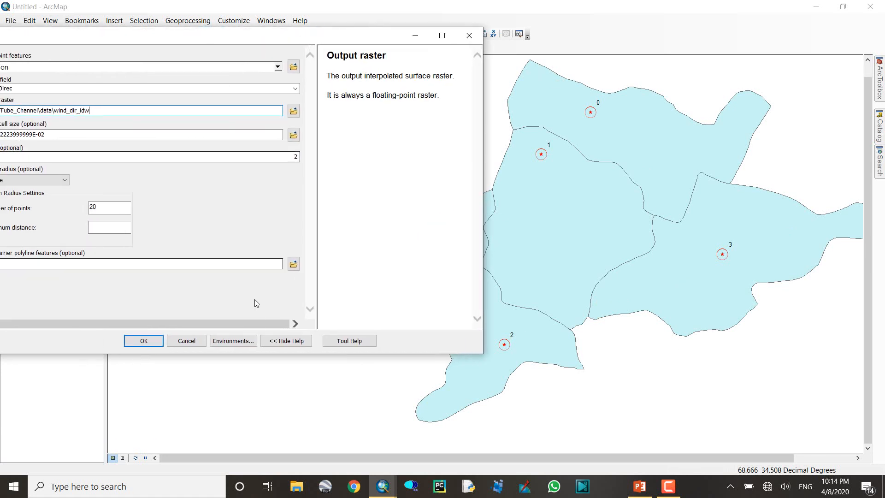
# - Set the processing extent to Same as layer district in the IDW environment settings, and run the interpolation
pyautogui.click(231, 340)
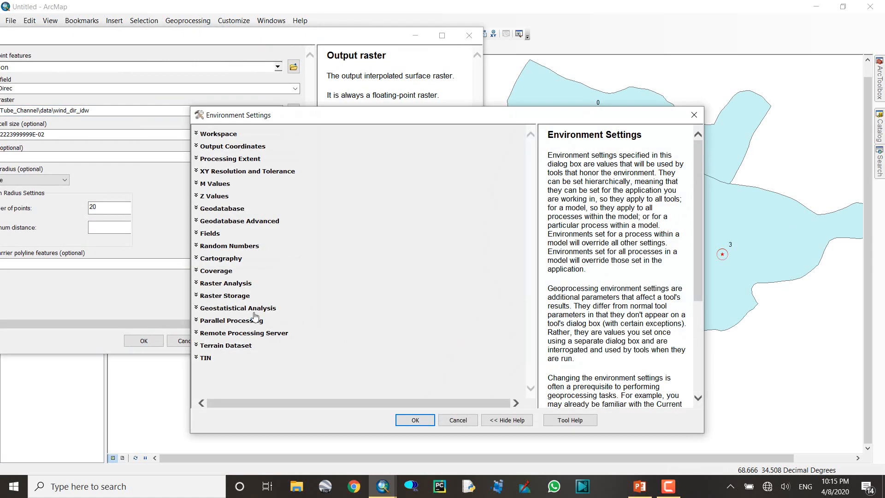
pyautogui.click(230, 159)
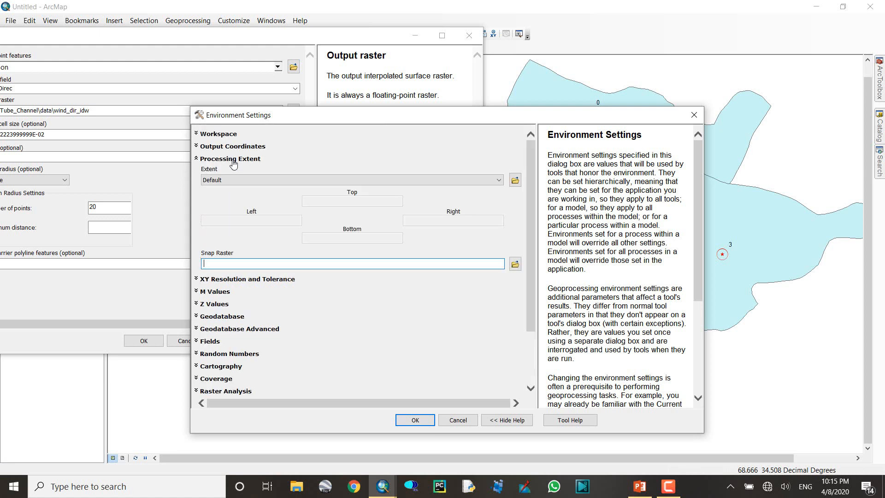
pyautogui.click(244, 180)
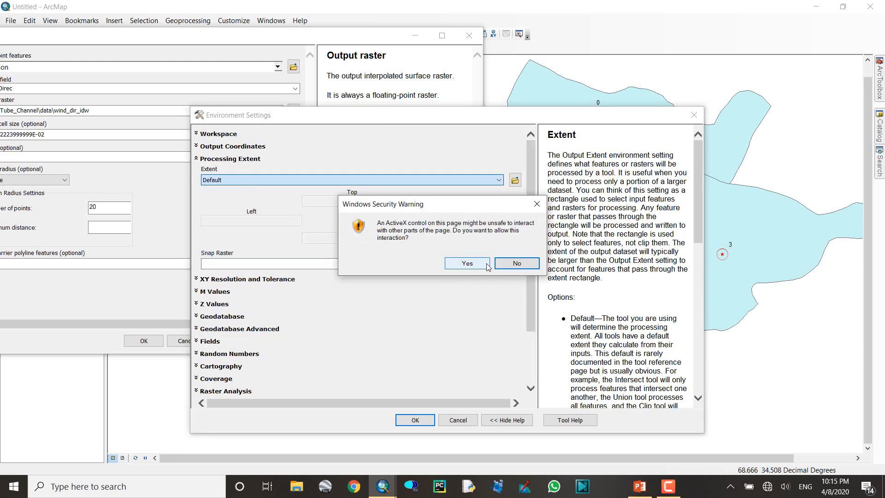
pyautogui.click(517, 264)
pyautogui.click(302, 181)
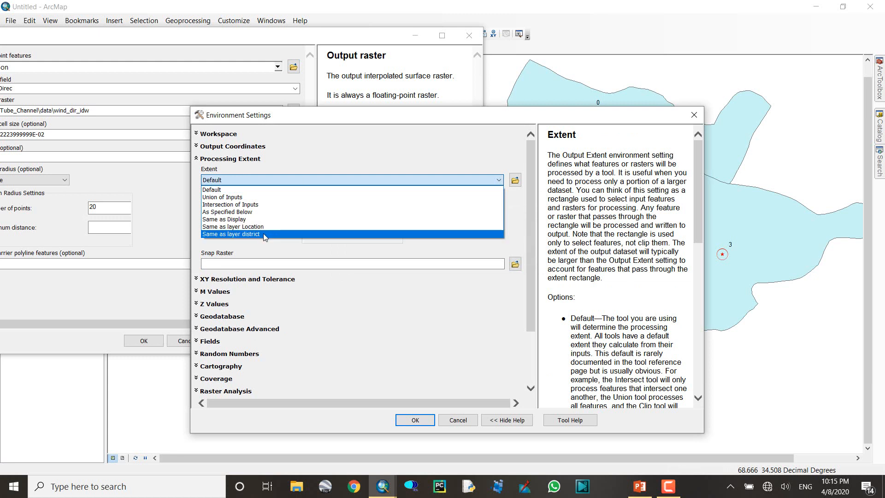
pyautogui.click(257, 234)
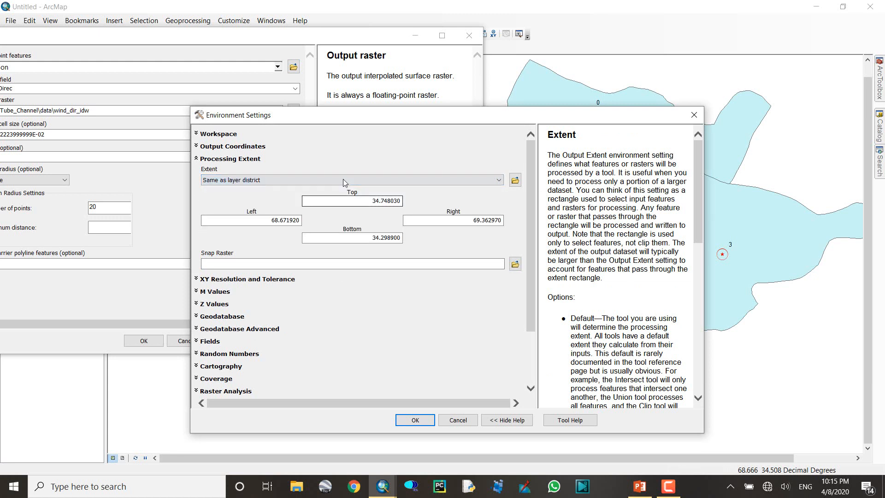
pyautogui.moveTo(536, 120); pyautogui.dragTo(300, 45)
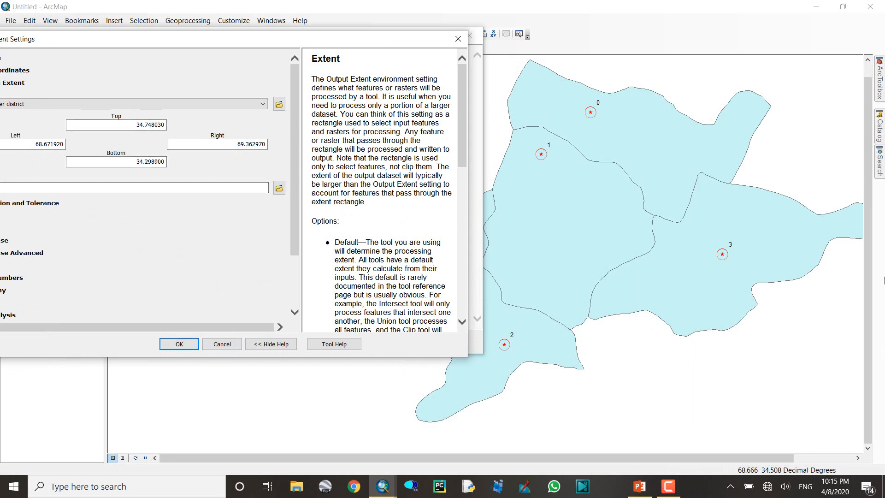
pyautogui.click(176, 342)
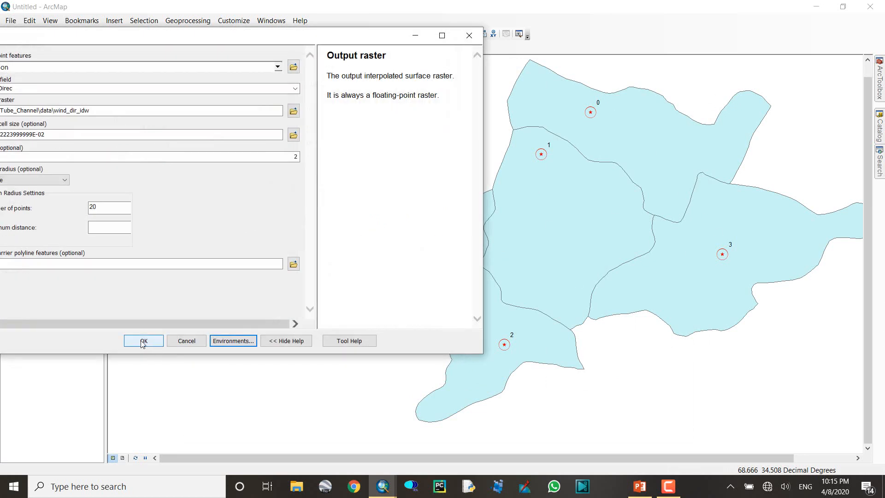
pyautogui.click(144, 343)
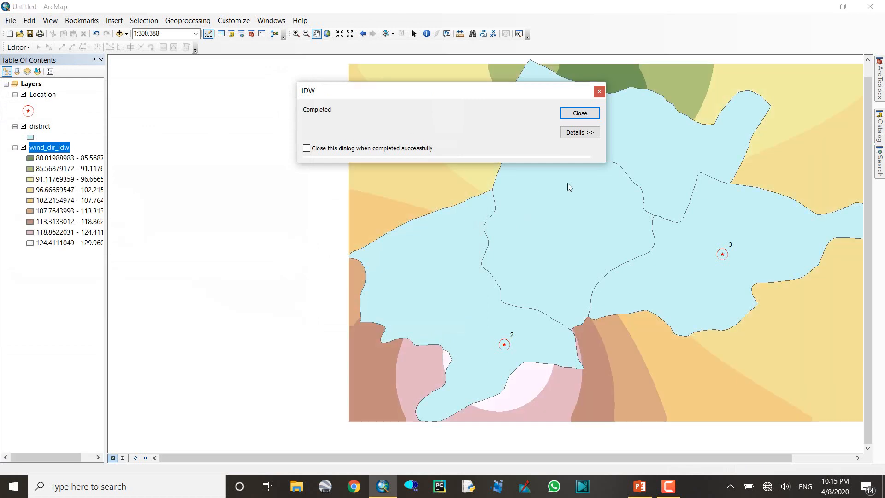
pyautogui.click(580, 113)
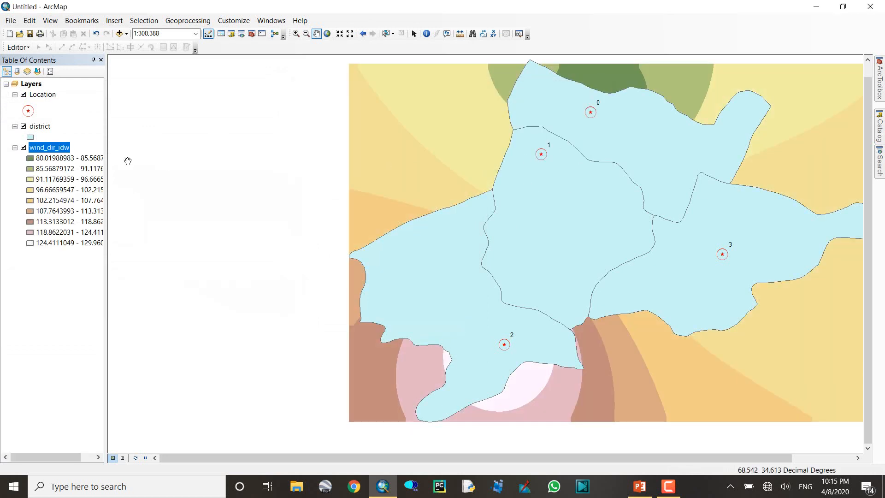
# - Change the district layer's symbol to Hollow with a thicker black outline to reveal the interpolated raster
pyautogui.click(30, 137)
pyautogui.click(187, 159)
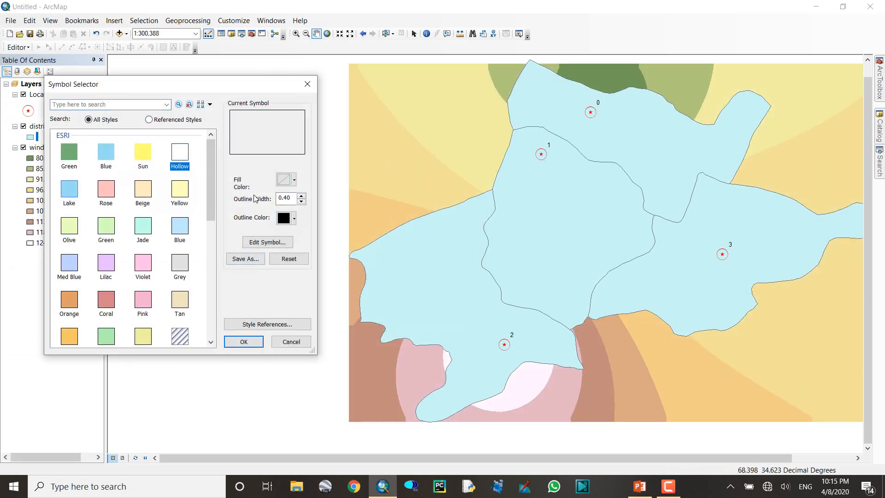
pyautogui.click(301, 196)
pyautogui.click(244, 342)
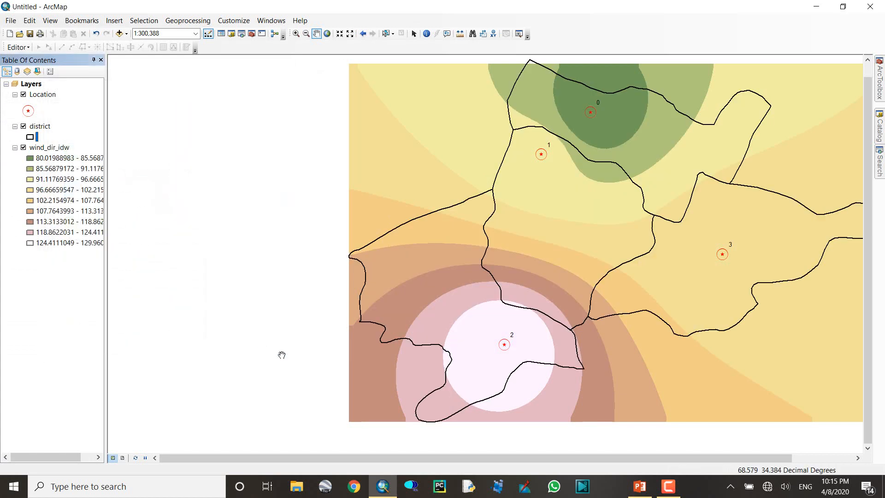
pyautogui.moveTo(708, 288); pyautogui.dragTo(549, 289)
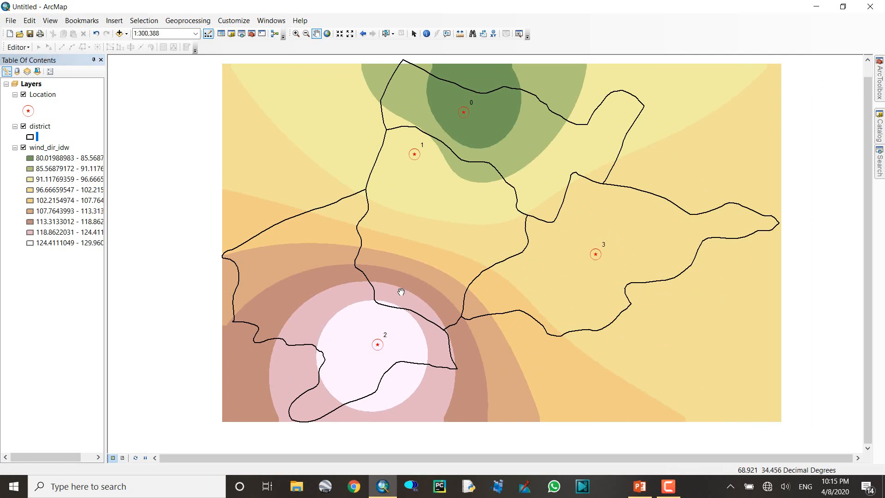
pyautogui.moveTo(396, 345); pyautogui.dragTo(427, 325)
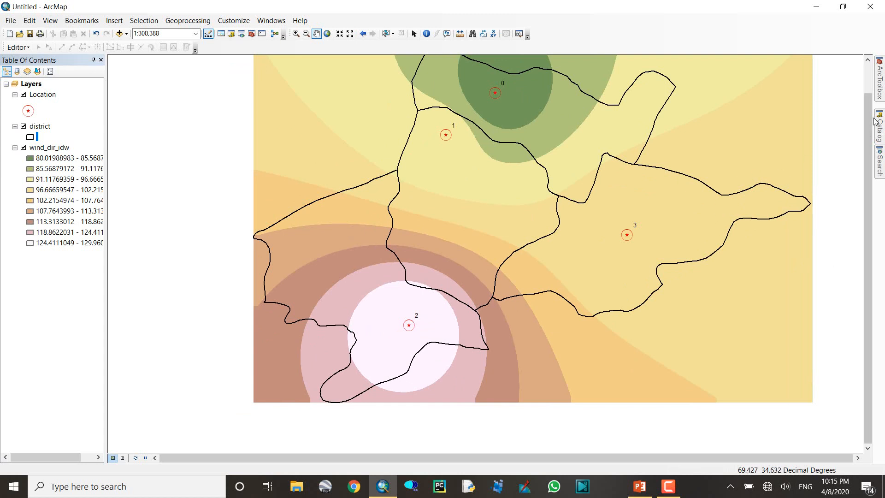
# - Start a new IDW interpolation with Location as the input point features
pyautogui.click(881, 85)
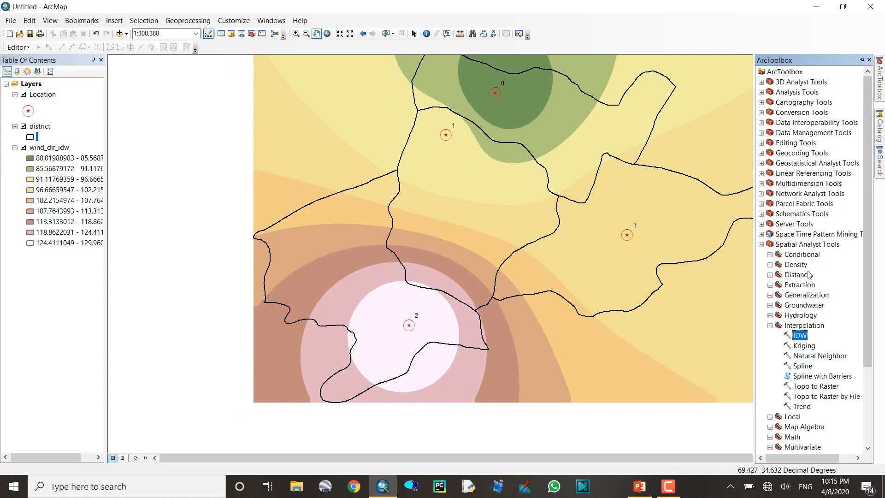
pyautogui.doubleClick(799, 332)
pyautogui.moveTo(287, 35); pyautogui.dragTo(450, 59)
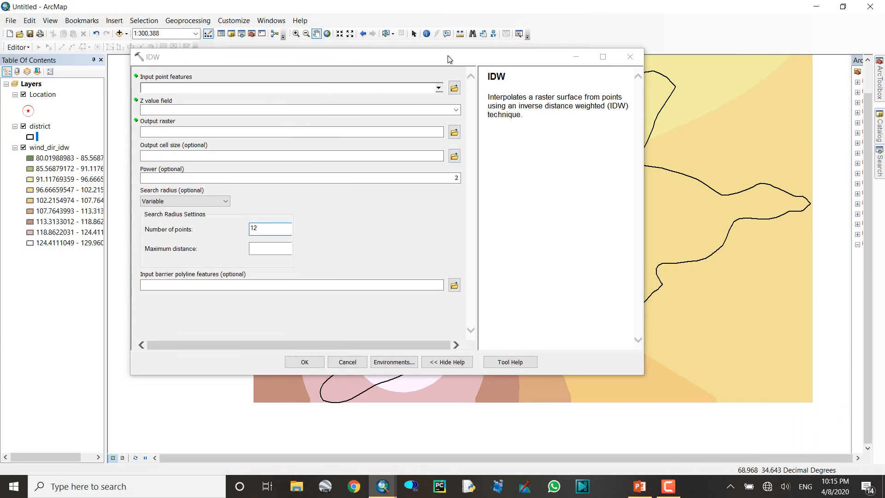
pyautogui.click(439, 88)
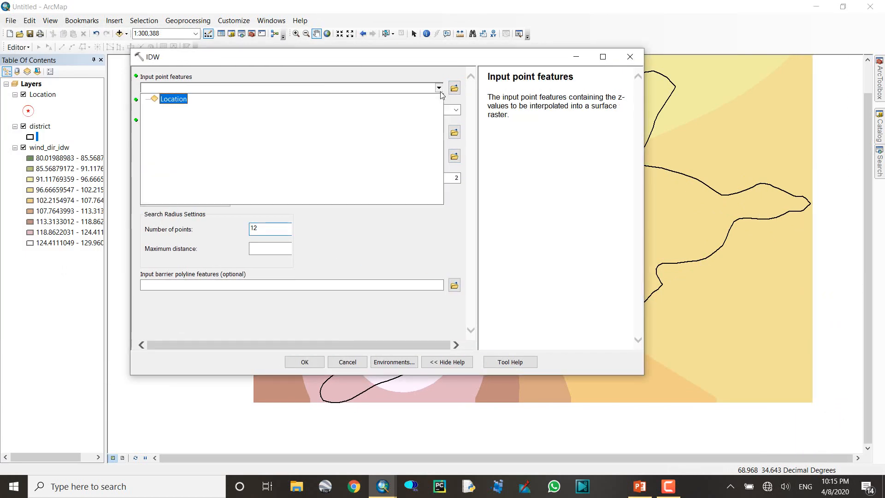
pyautogui.click(173, 99)
# - Set the Z value field to Wind_speed and save the output raster as wind_spe_IDw in the data folder
pyautogui.click(460, 109)
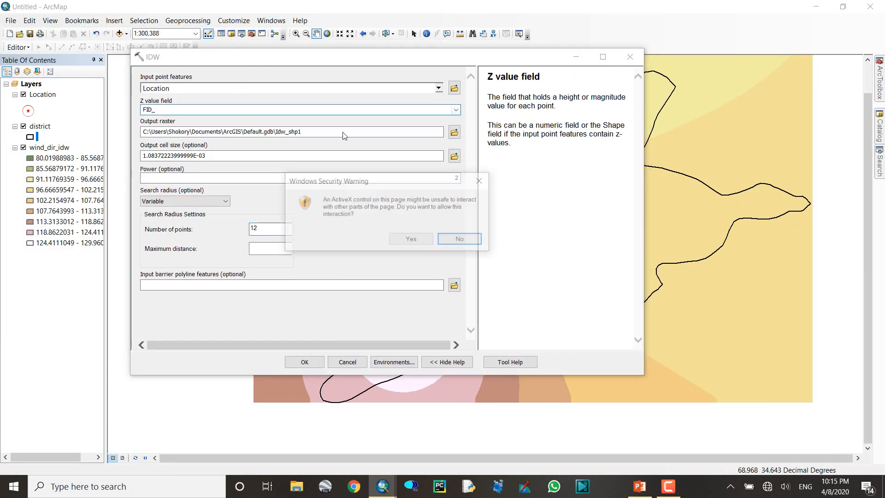
pyautogui.click(412, 239)
pyautogui.click(457, 110)
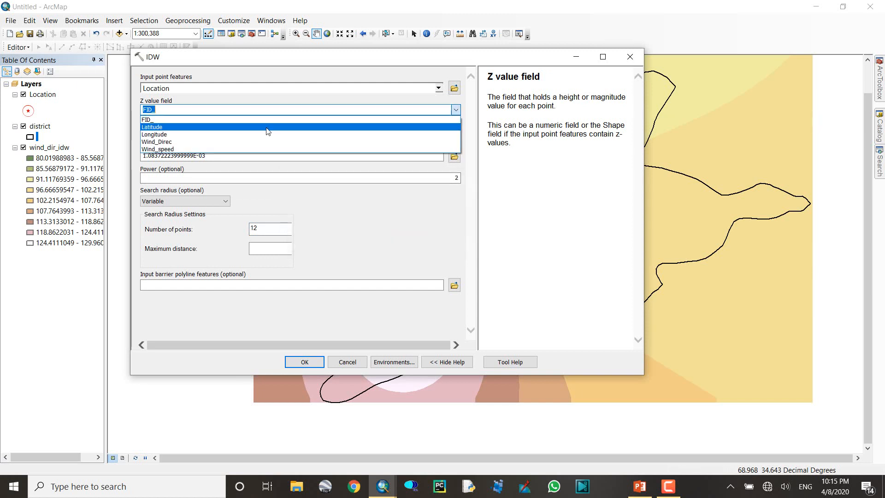
pyautogui.click(195, 146)
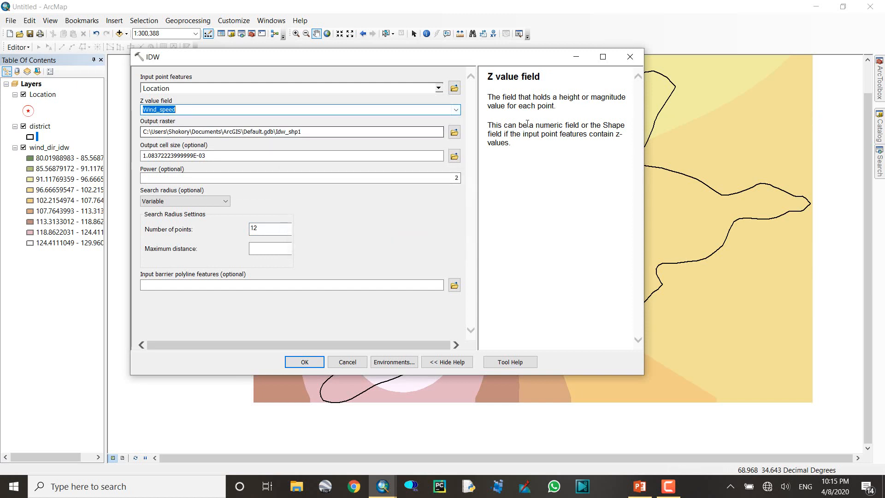
pyautogui.click(454, 132)
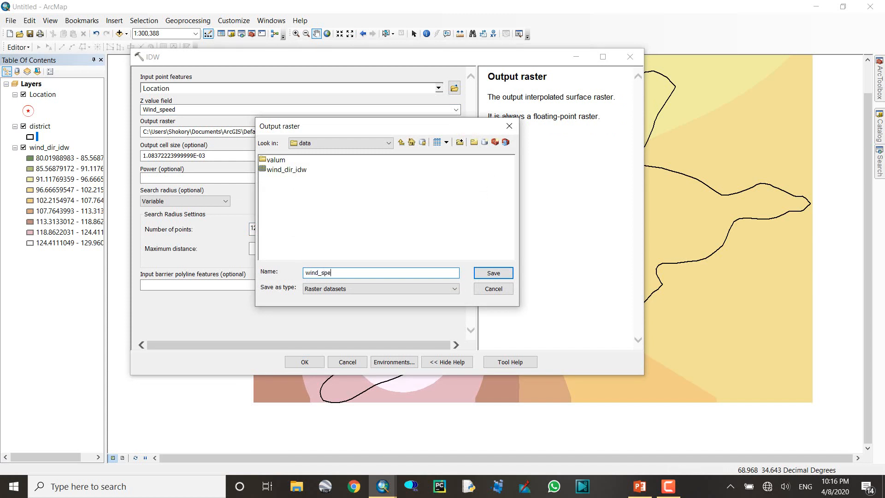
pyautogui.press('Return')
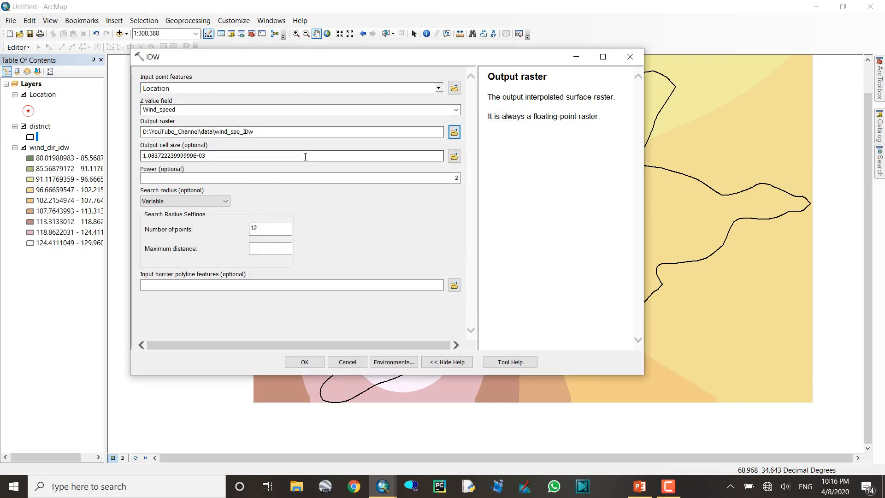
# - Set the IDW output cell size to 1.08372223999999E-02 and the search radius number of points to 20
pyautogui.click(304, 155)
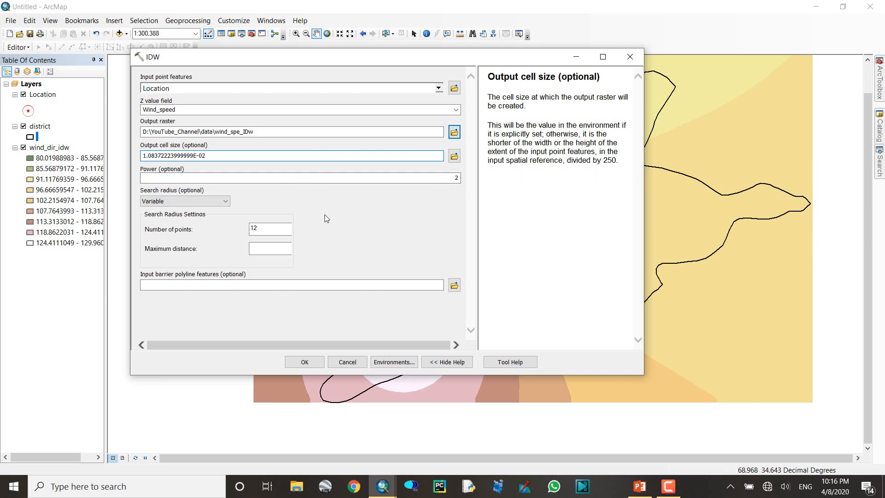
pyautogui.moveTo(267, 228); pyautogui.dragTo(198, 234)
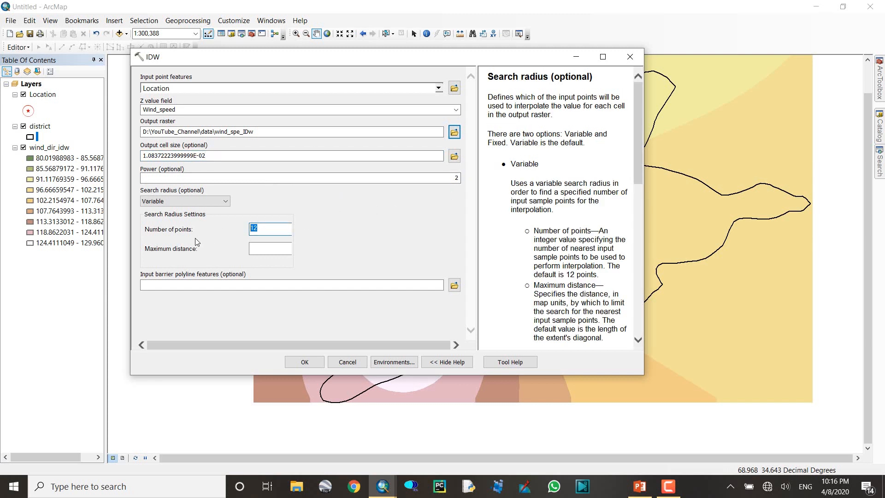
# - Set the processing extent to Same as layer district in the environment settings, and run the wind speed interpolation
pyautogui.click(394, 362)
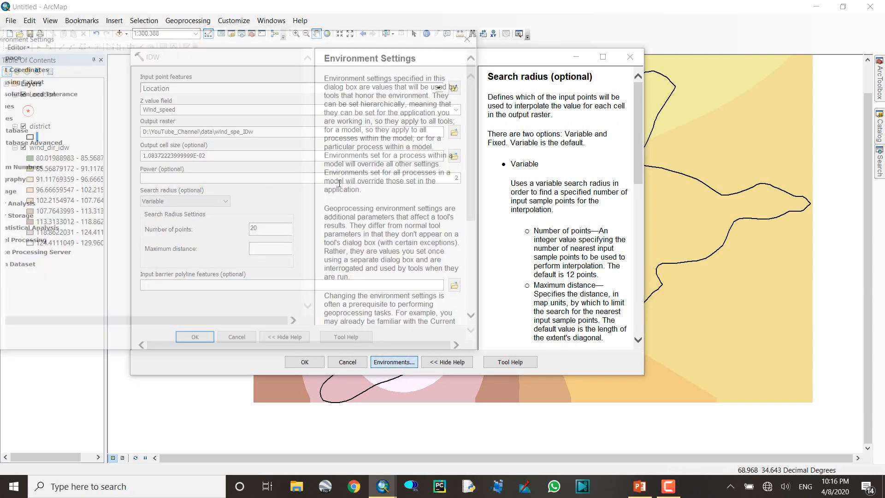
pyautogui.moveTo(160, 45); pyautogui.dragTo(381, 65)
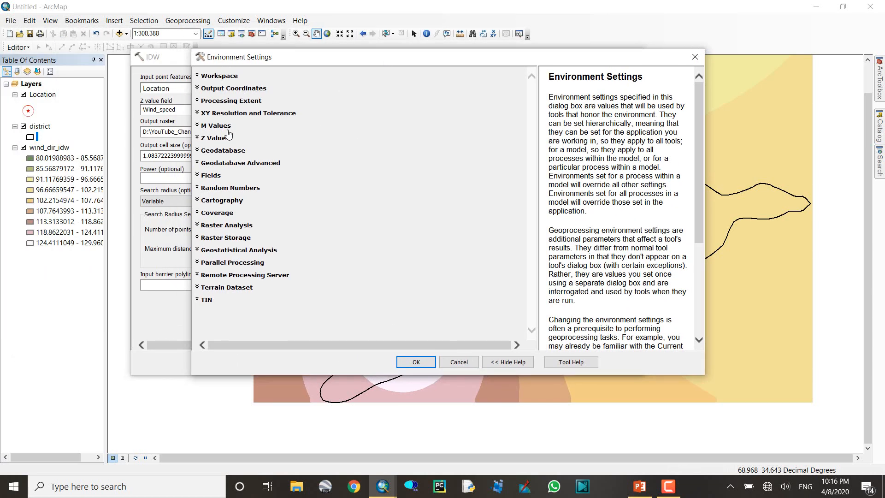
pyautogui.click(230, 101)
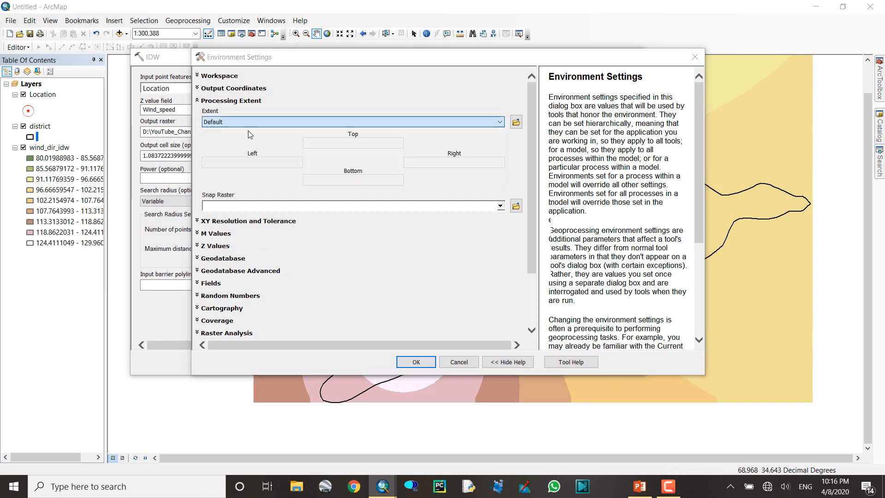
pyautogui.click(453, 264)
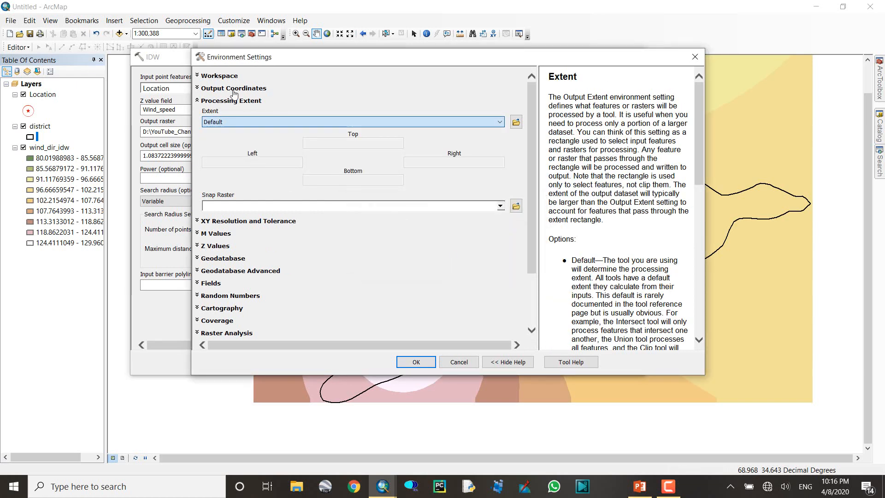
pyautogui.click(242, 120)
pyautogui.click(239, 177)
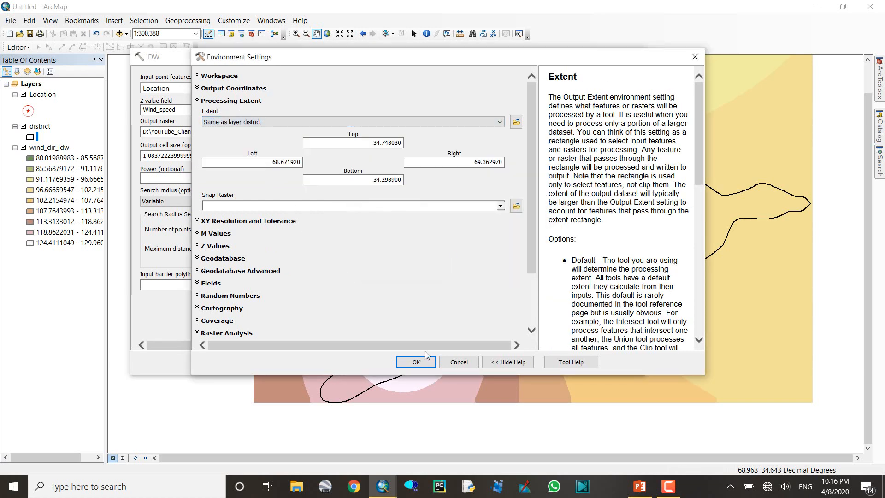
pyautogui.click(416, 362)
pyautogui.click(306, 362)
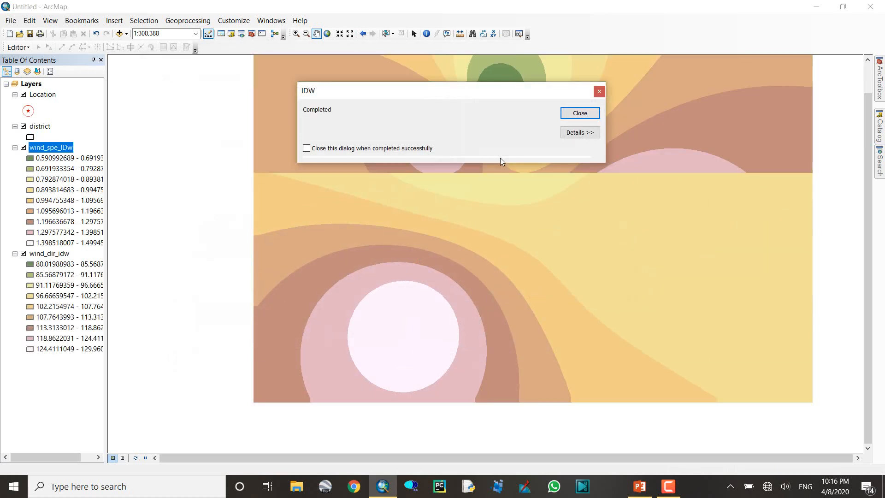
pyautogui.click(580, 113)
pyautogui.moveTo(526, 172); pyautogui.dragTo(438, 193)
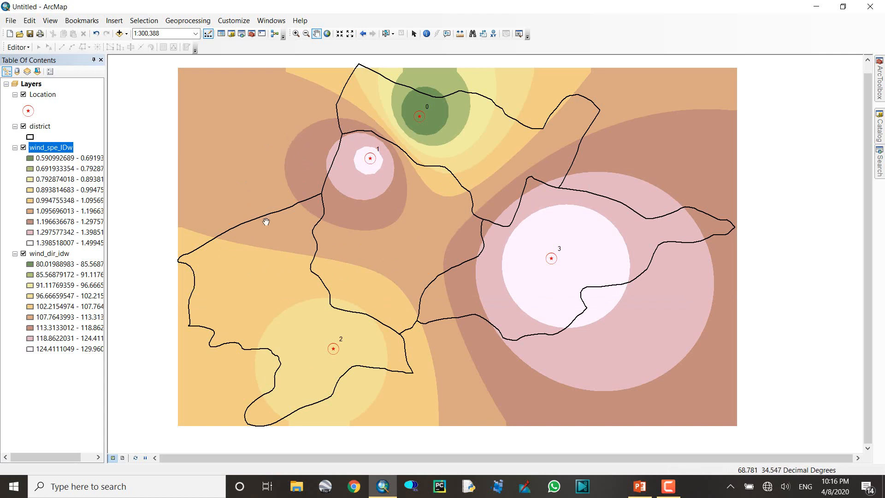
# - Start the Create Fishnet tool with output feature class fishnet in the data folder and template extent Same as layer wind_spe_IDw
pyautogui.click(879, 81)
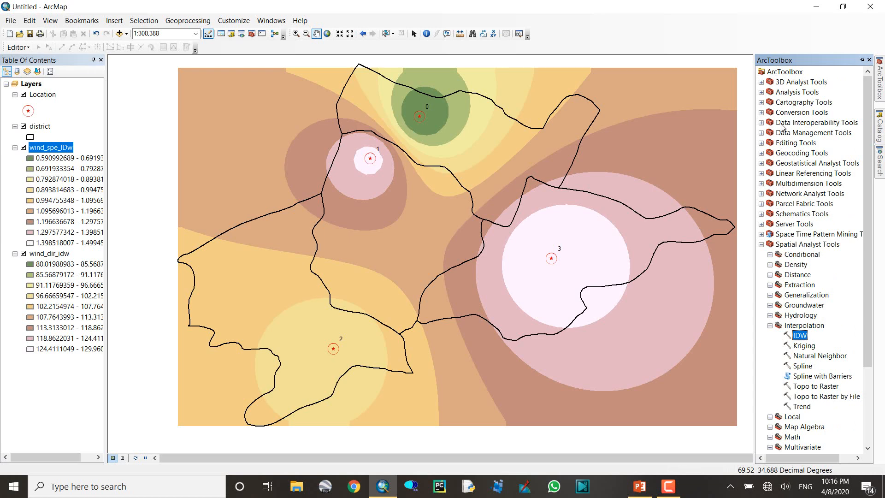
pyautogui.click(762, 134)
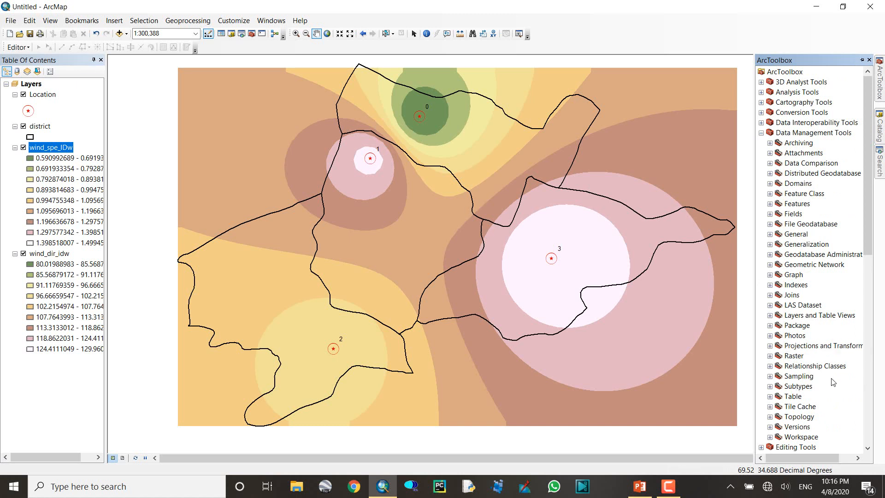
pyautogui.click(771, 377)
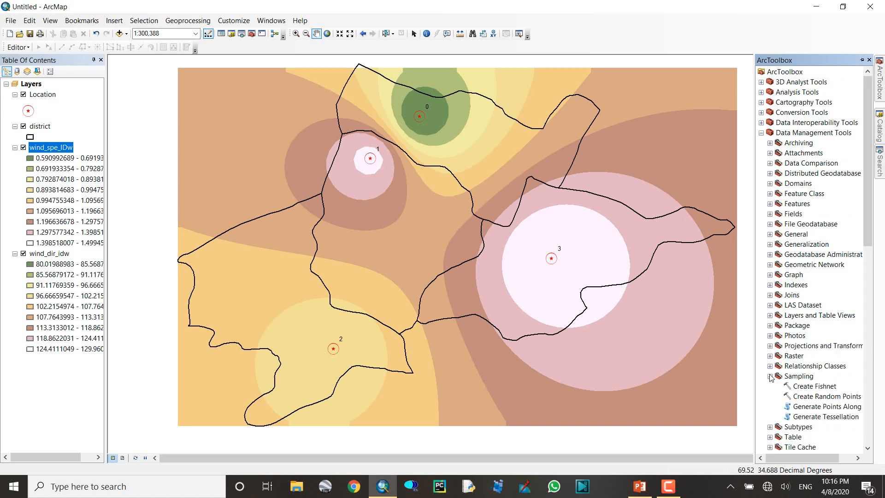
pyautogui.doubleClick(821, 388)
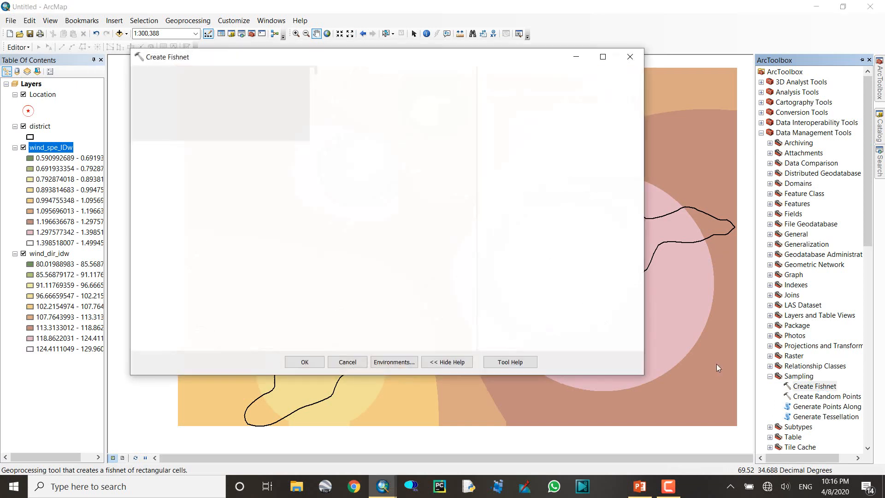
pyautogui.moveTo(441, 61); pyautogui.dragTo(532, 86)
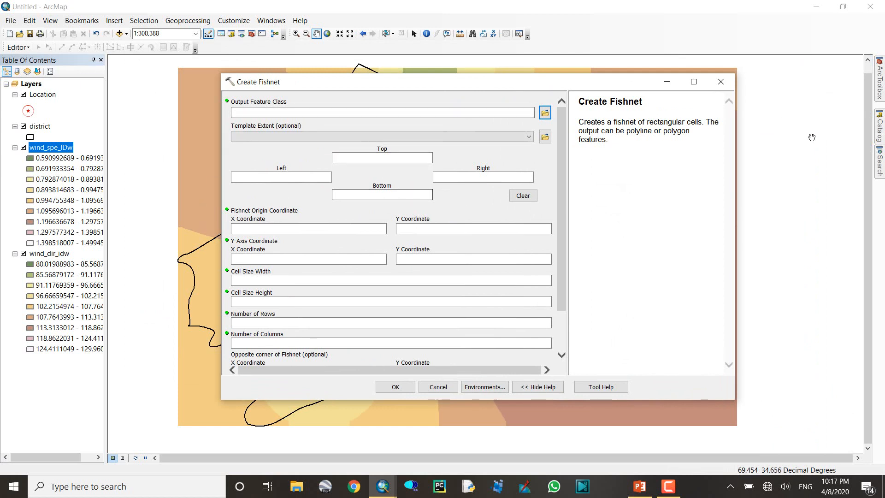
pyautogui.click(546, 114)
pyautogui.click(486, 263)
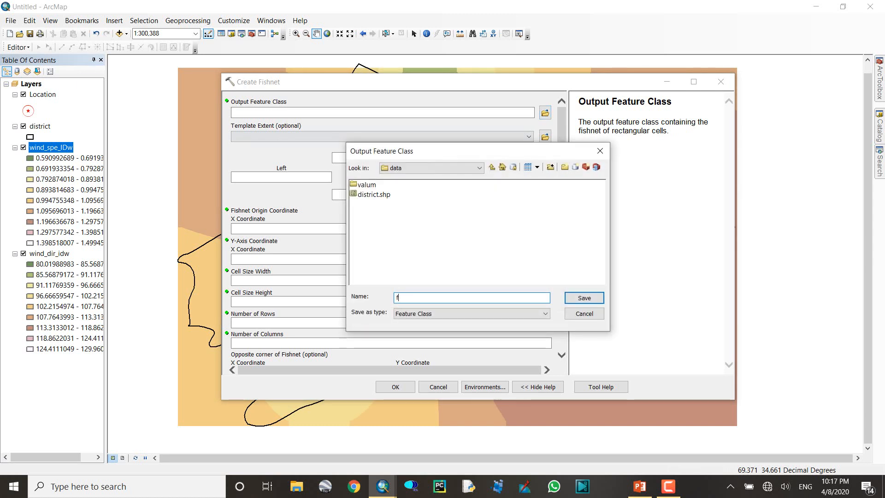
pyautogui.write('fishnet')
pyautogui.press('Return')
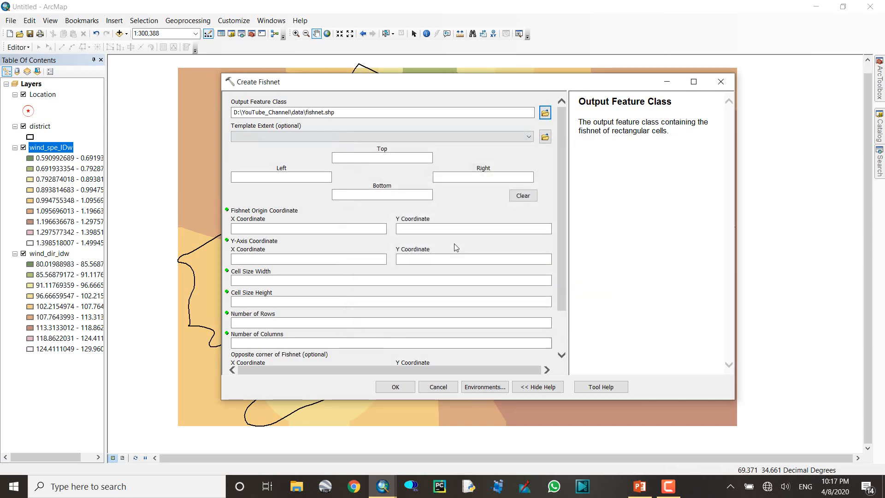
pyautogui.click(294, 136)
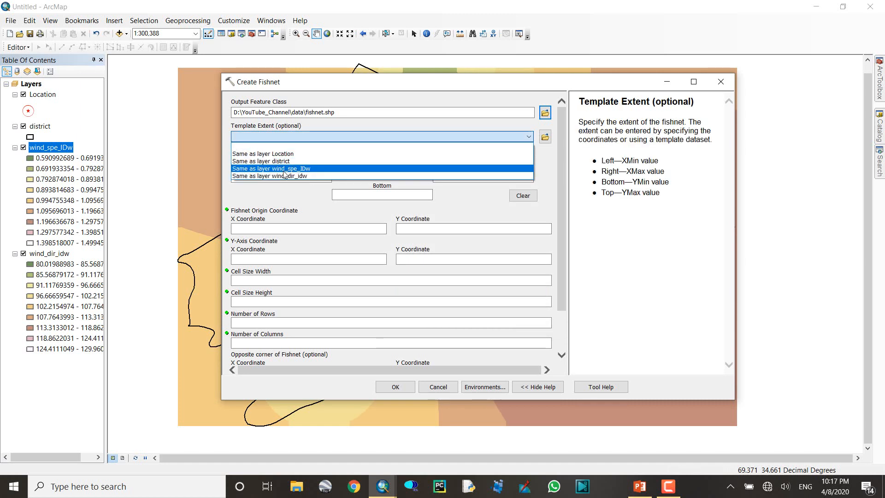
pyautogui.click(320, 170)
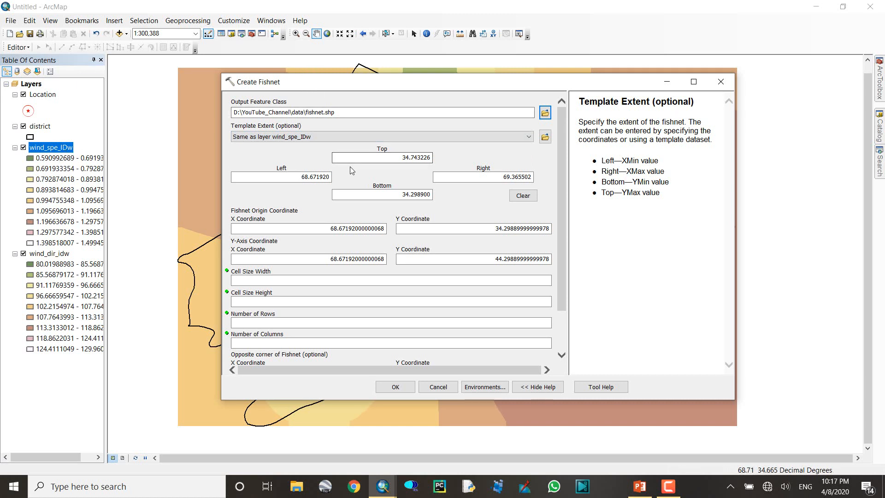
# - Check the raster cell size in the source properties of the wind_spe_IDw layer for the fishnet's cell dimensions
pyautogui.click(291, 279)
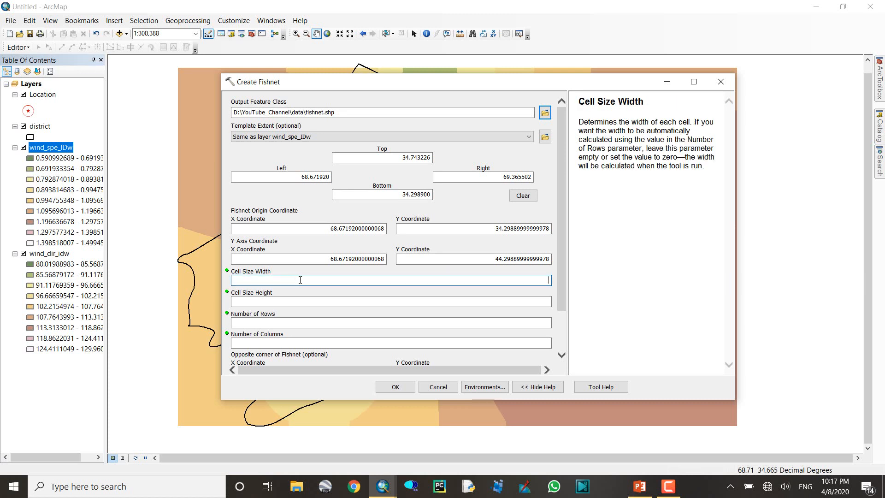
pyautogui.moveTo(564, 251); pyautogui.dragTo(561, 284)
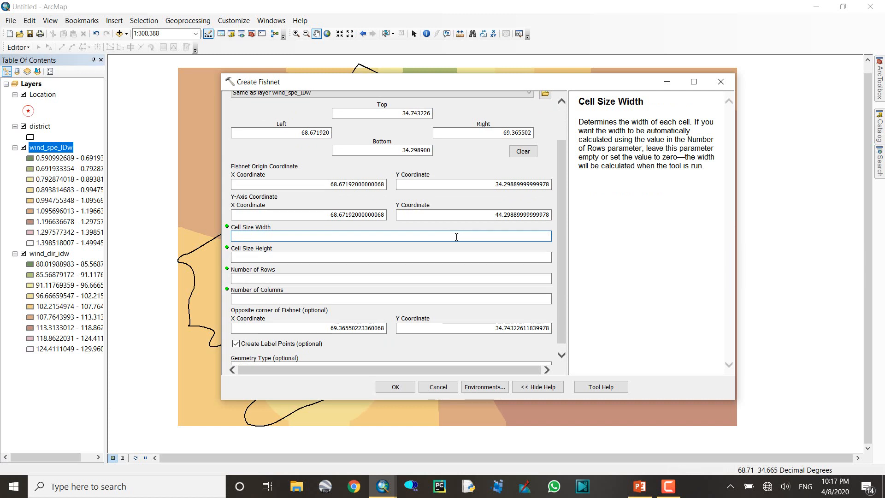
pyautogui.rightClick(55, 151)
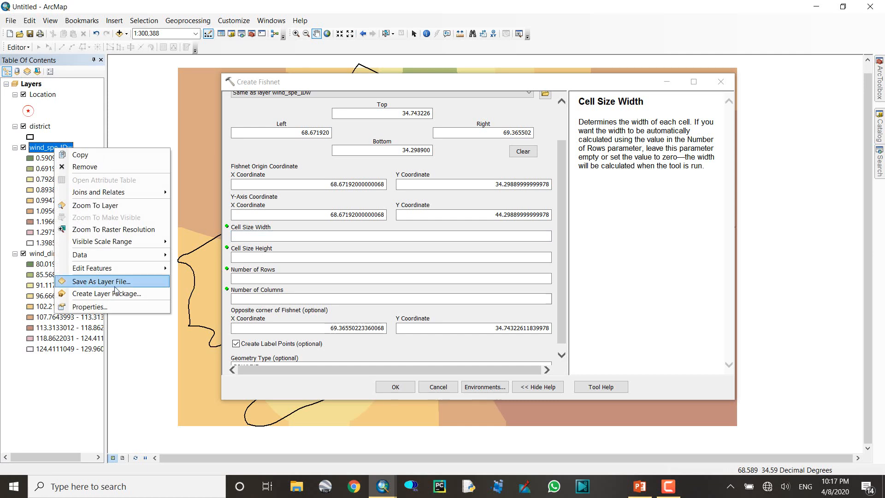
pyautogui.click(110, 311)
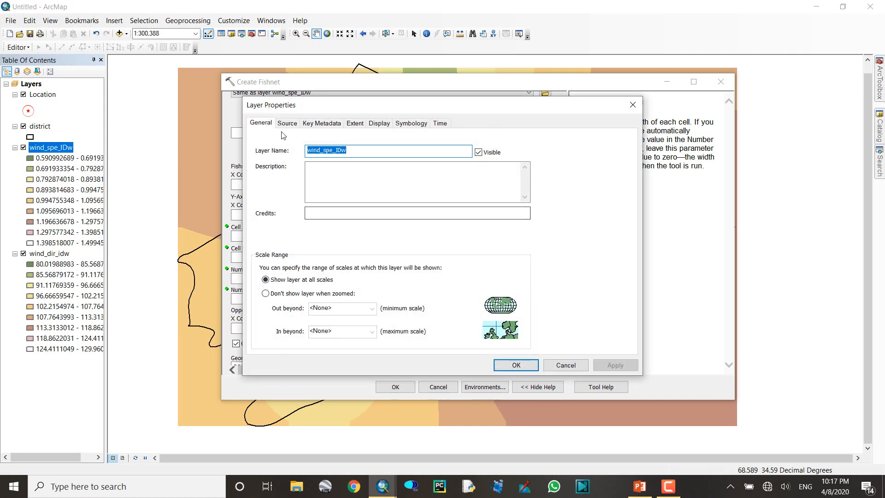
pyautogui.click(290, 126)
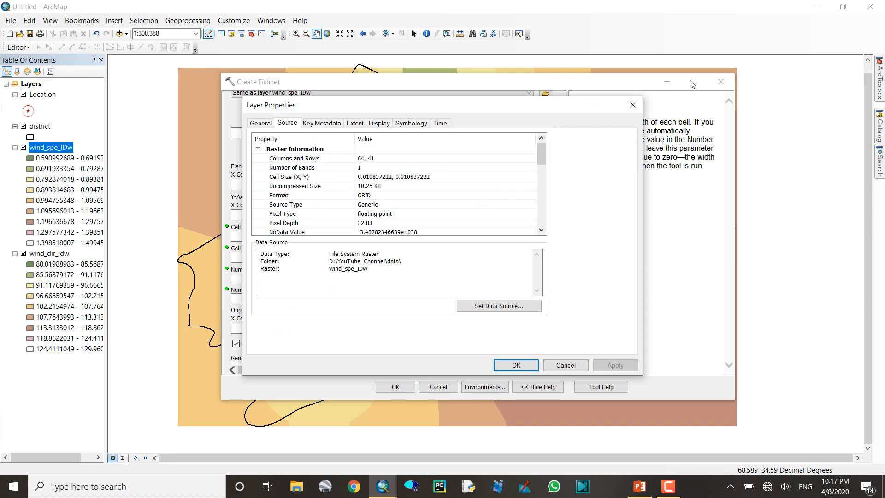
pyautogui.click(632, 105)
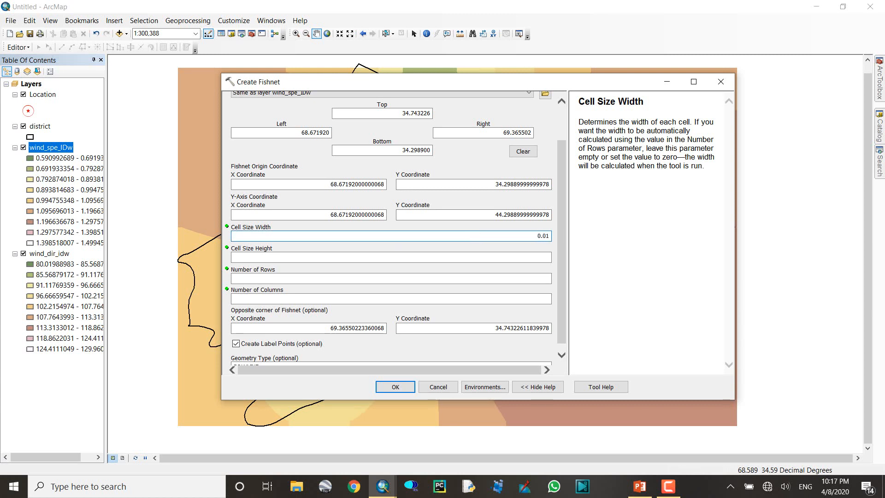
# - Set the fishnet's cell size width and height to 0.01, leaving the number of rows and columns blank
pyautogui.click(491, 256)
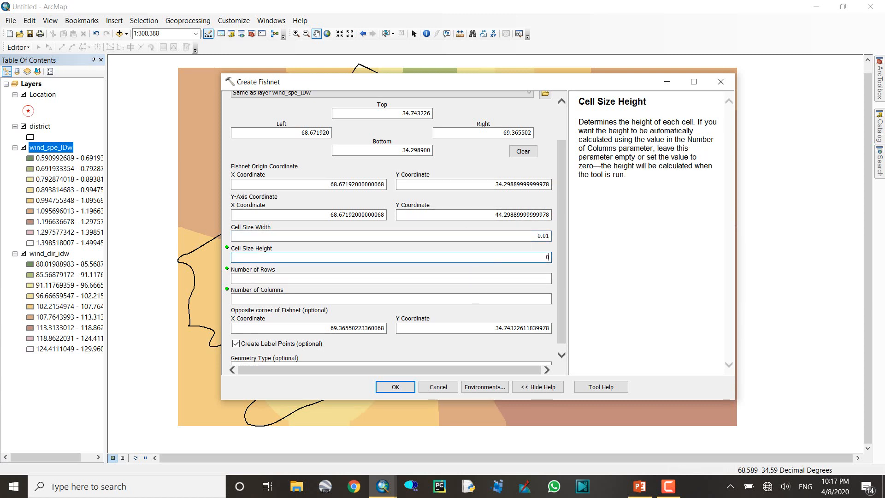
pyautogui.click(482, 277)
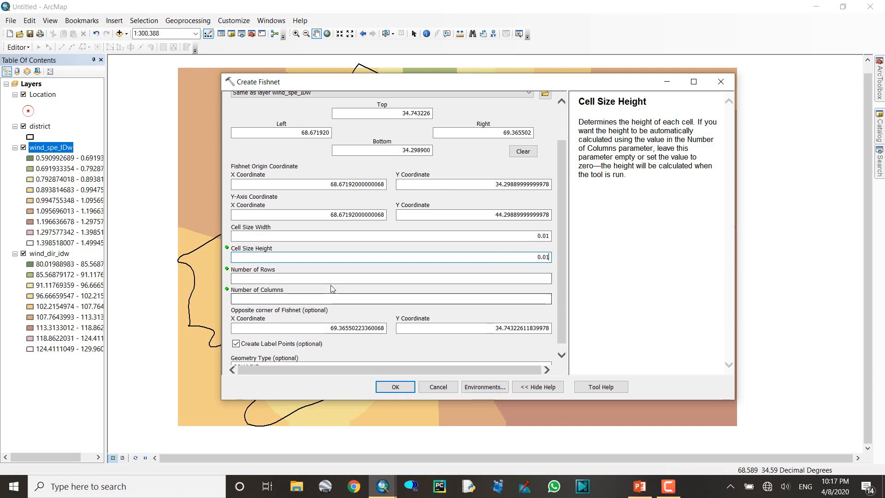
pyautogui.click(344, 300)
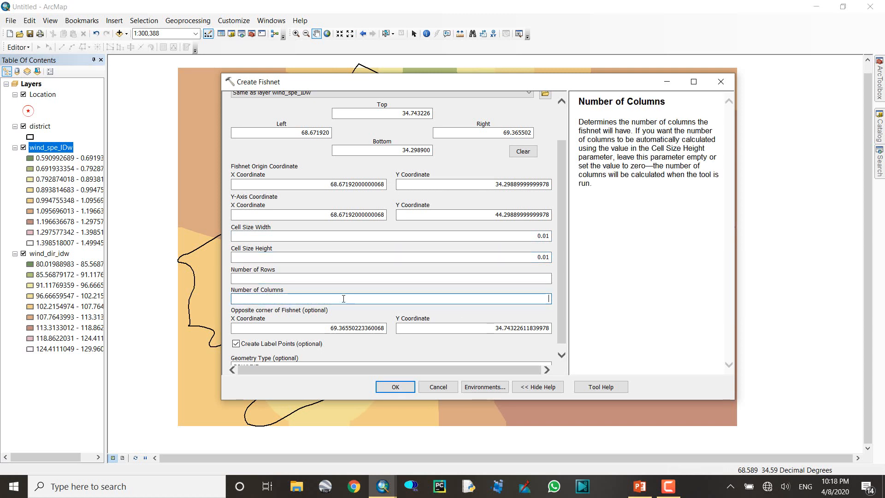
pyautogui.moveTo(562, 248); pyautogui.dragTo(563, 278)
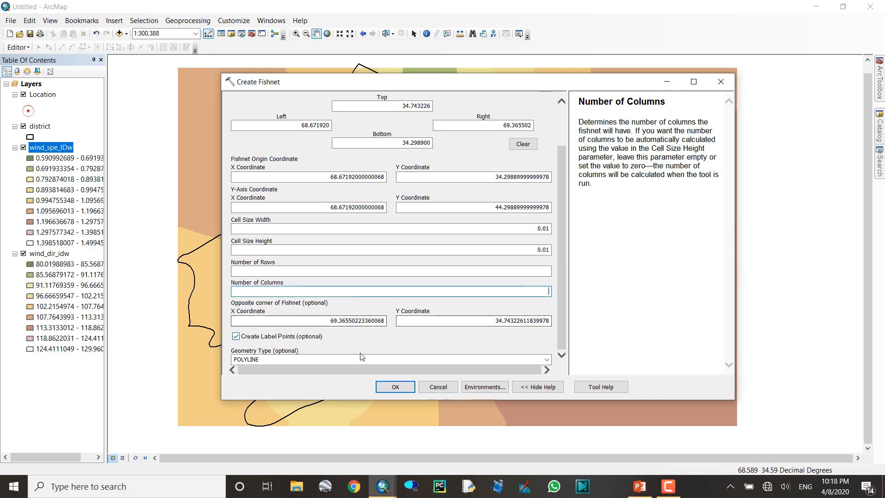
# - Set the fishnet's processing extent to Same as layer district in the environment settings, and create the fishnet
pyautogui.click(485, 387)
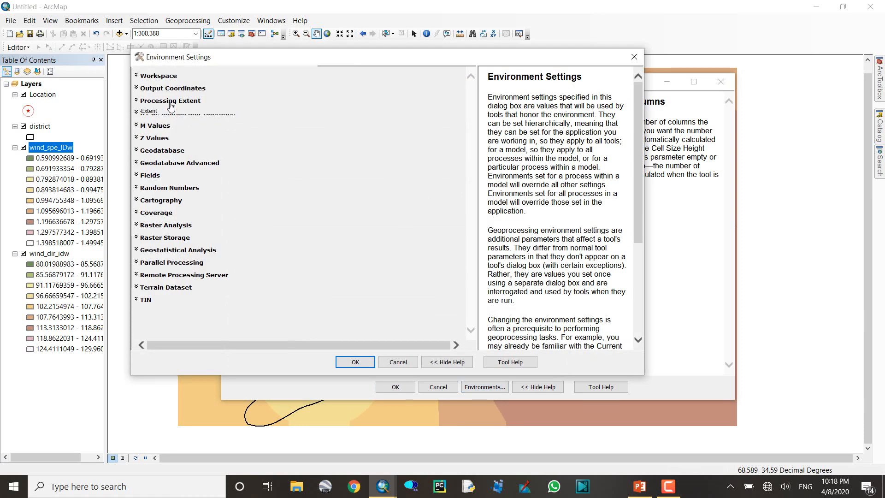
pyautogui.click(170, 101)
pyautogui.moveTo(278, 61); pyautogui.dragTo(399, 410)
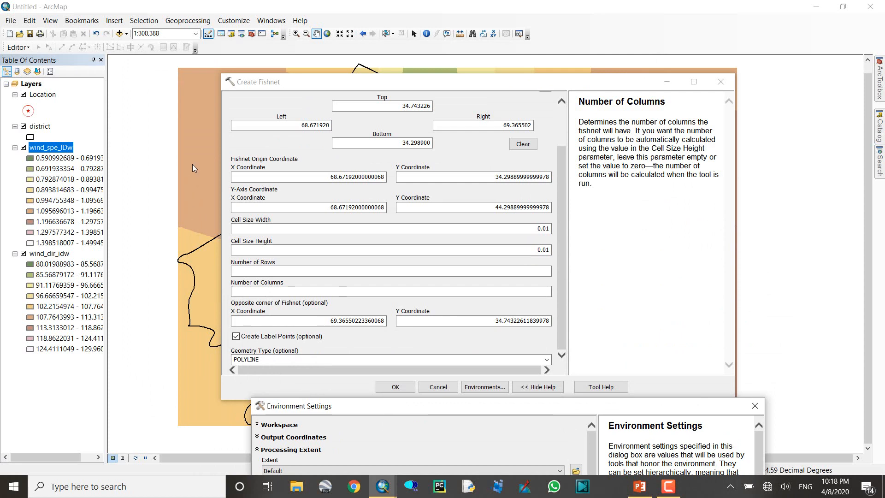
pyautogui.moveTo(421, 410); pyautogui.dragTo(366, 84)
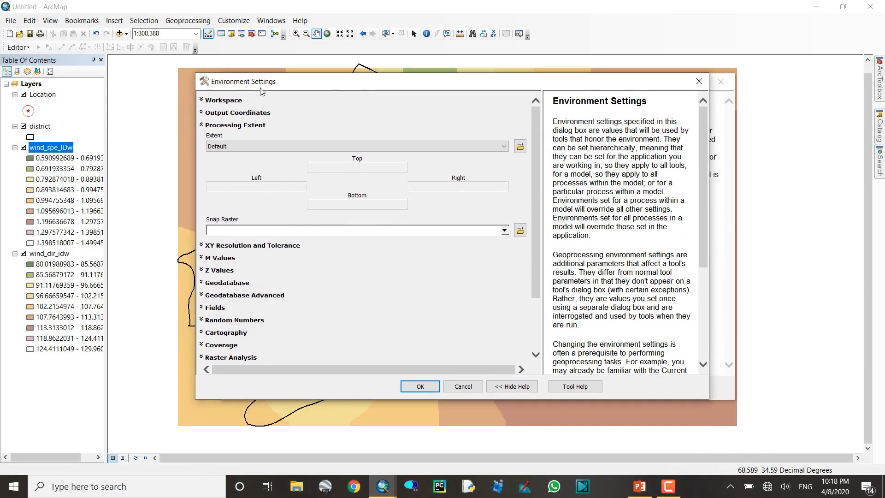
pyautogui.click(274, 145)
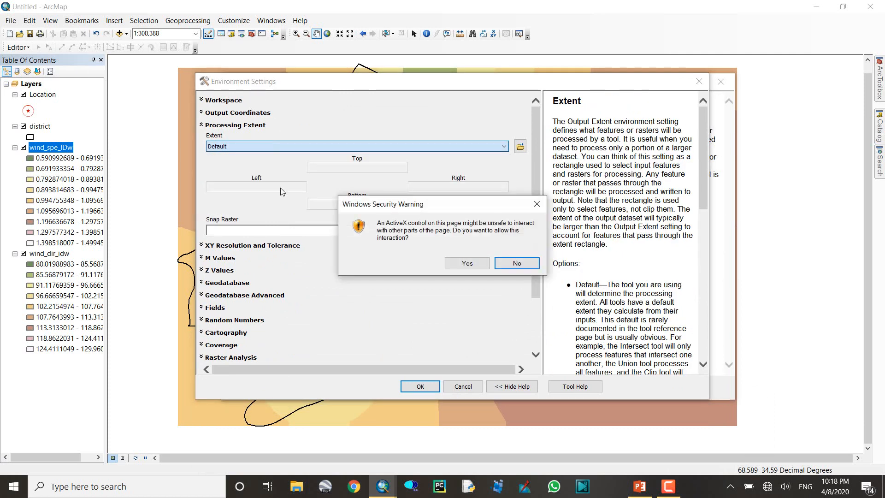
pyautogui.click(467, 262)
pyautogui.click(267, 148)
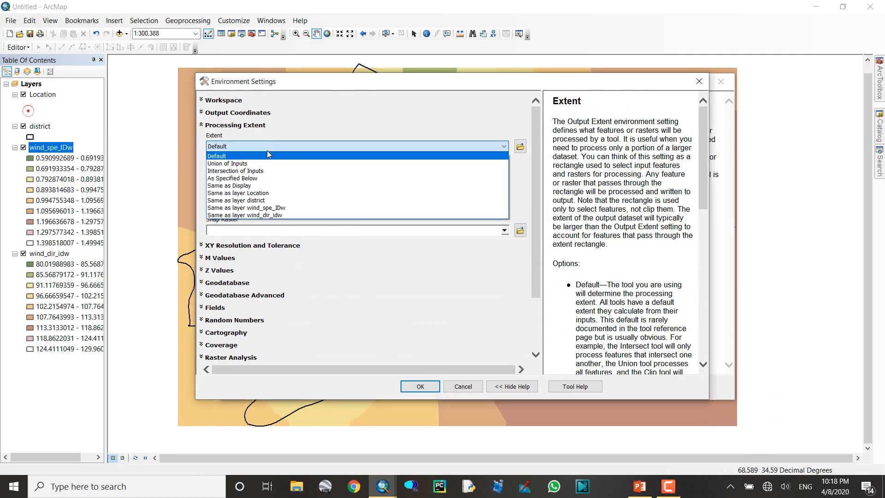
pyautogui.click(276, 201)
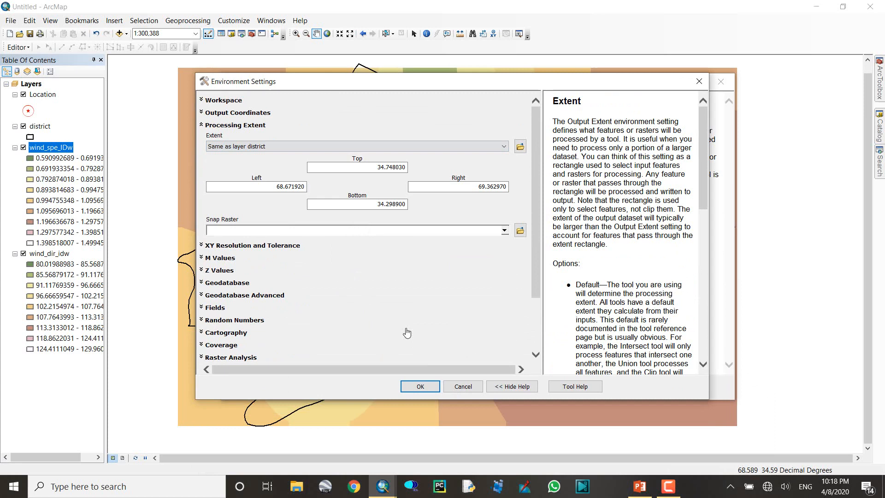
pyautogui.click(420, 386)
pyautogui.click(397, 389)
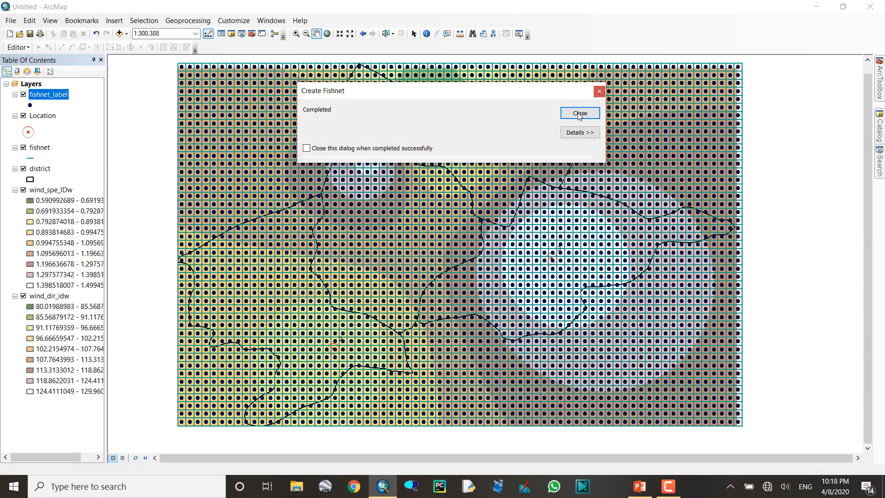
# - Examine the new fishnet and its label points on the map, and review the fishnet_label attribute table
pyautogui.click(579, 114)
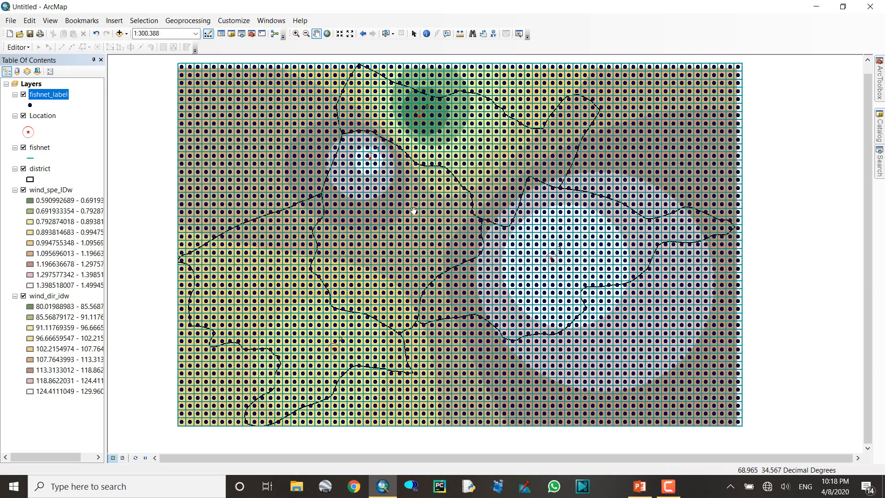
pyautogui.scroll(3, 408, 212)
pyautogui.scroll(-2, 409, 211)
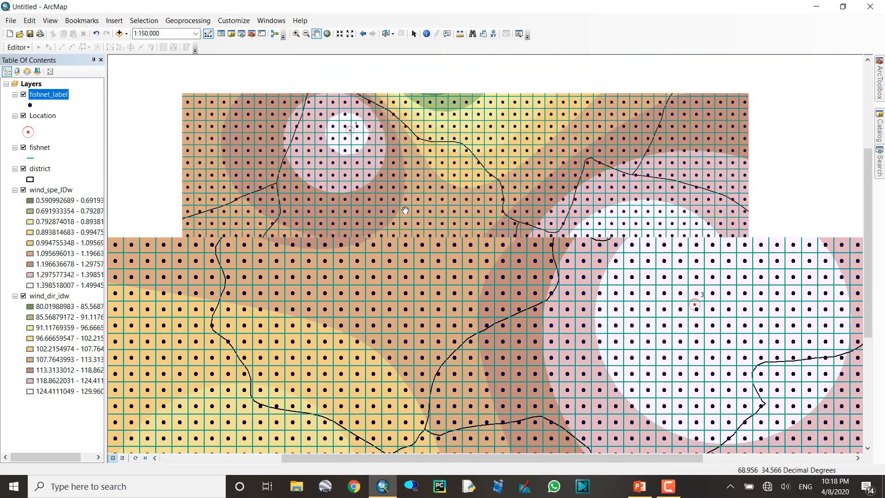
pyautogui.scroll(-2, 409, 205)
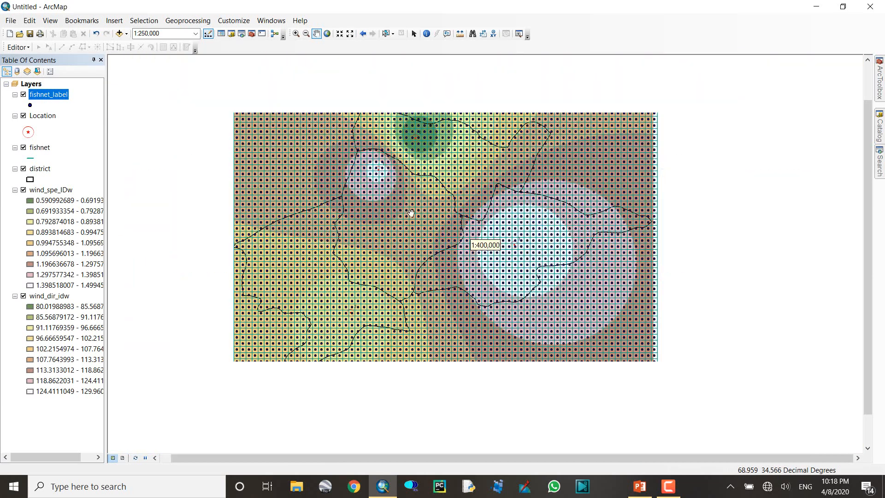
pyautogui.rightClick(50, 95)
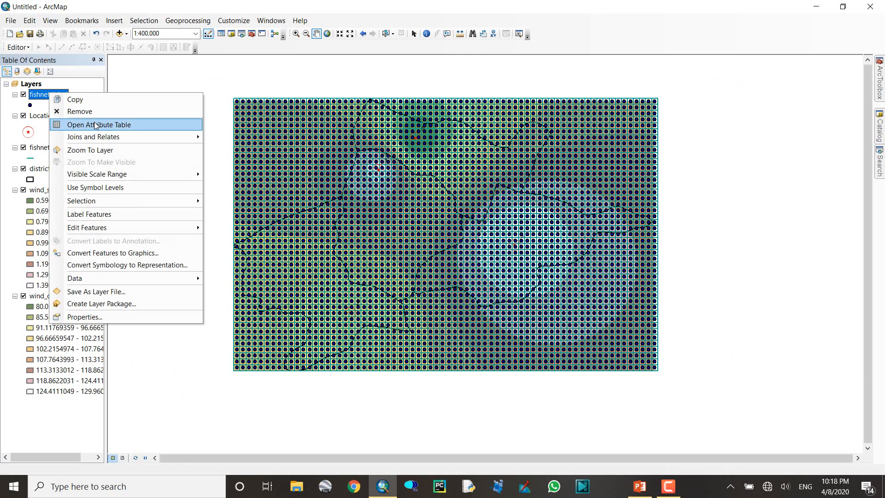
pyautogui.click(95, 124)
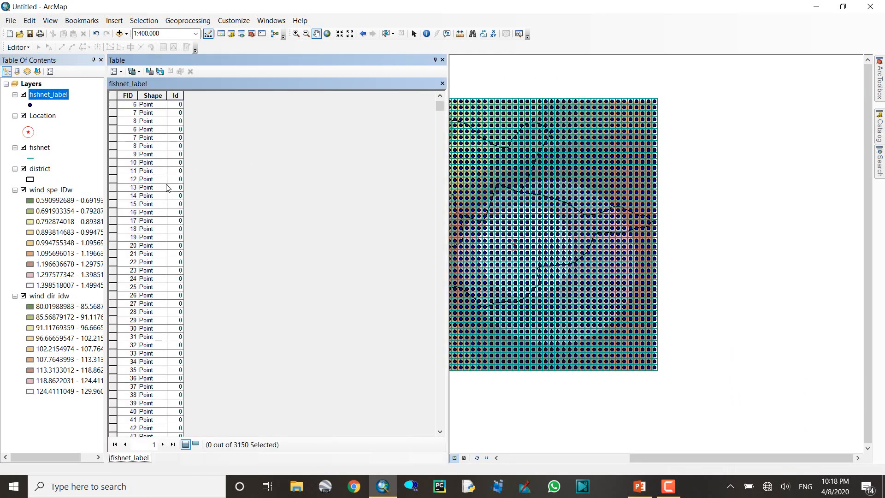
pyautogui.click(442, 60)
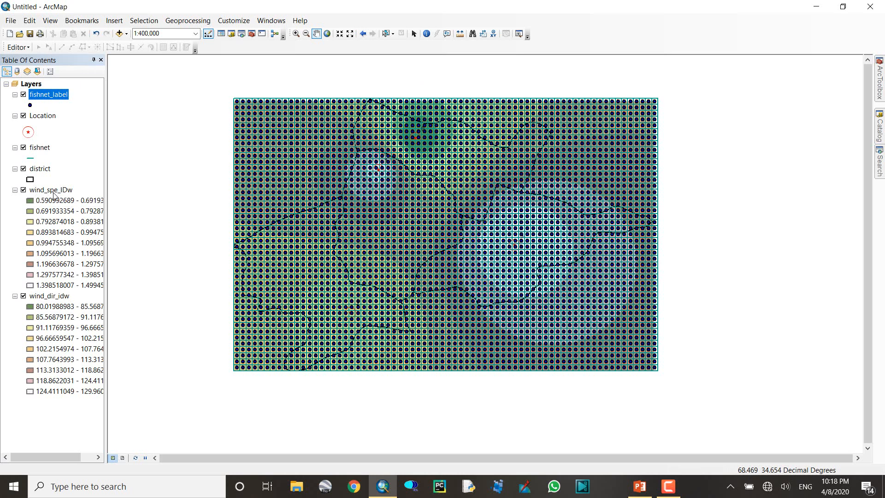
# - Review the attribute table of the fishnet line layer
pyautogui.rightClick(40, 147)
pyautogui.click(67, 180)
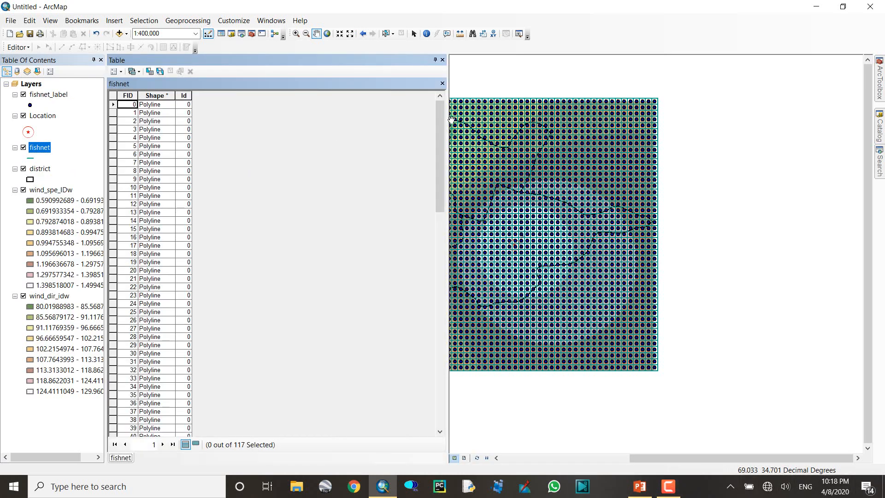
pyautogui.click(443, 60)
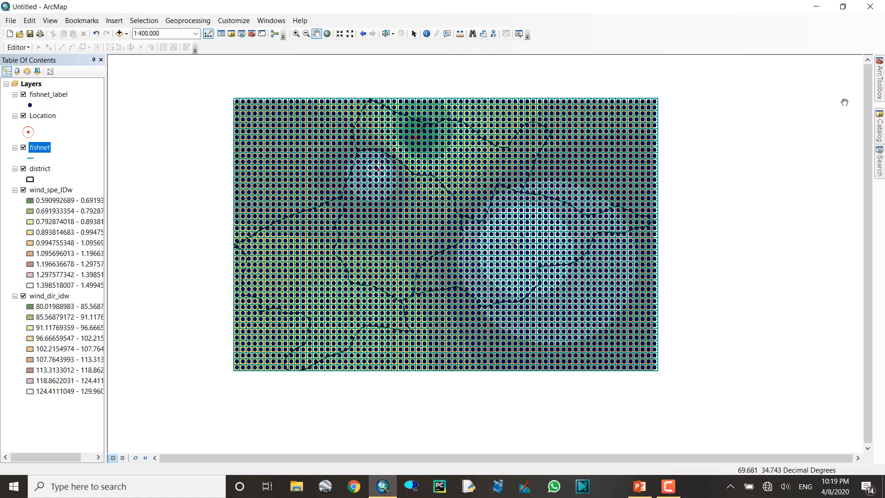
# - Start the Spatial Analyst Extract Multi Values to Points tool with fishnet_label as the input point features
pyautogui.moveTo(882, 82)
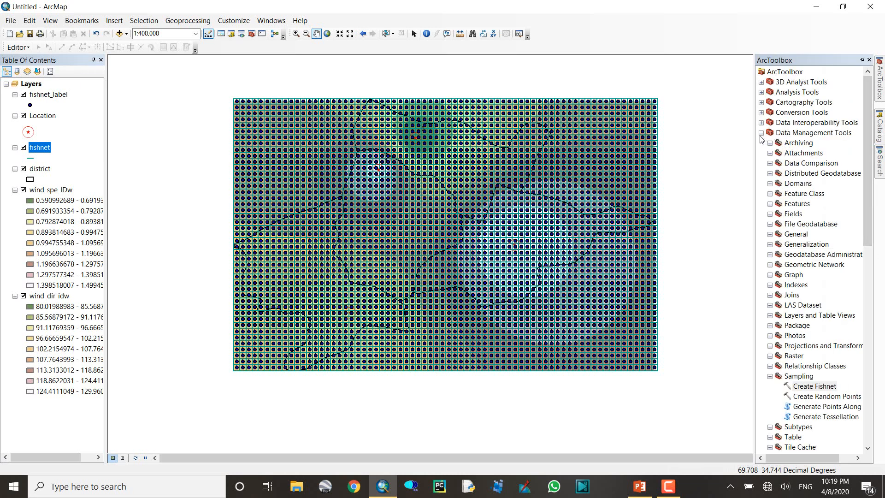
pyautogui.scroll(-7, 795, 231)
pyautogui.scroll(-5, 798, 245)
pyautogui.click(796, 226)
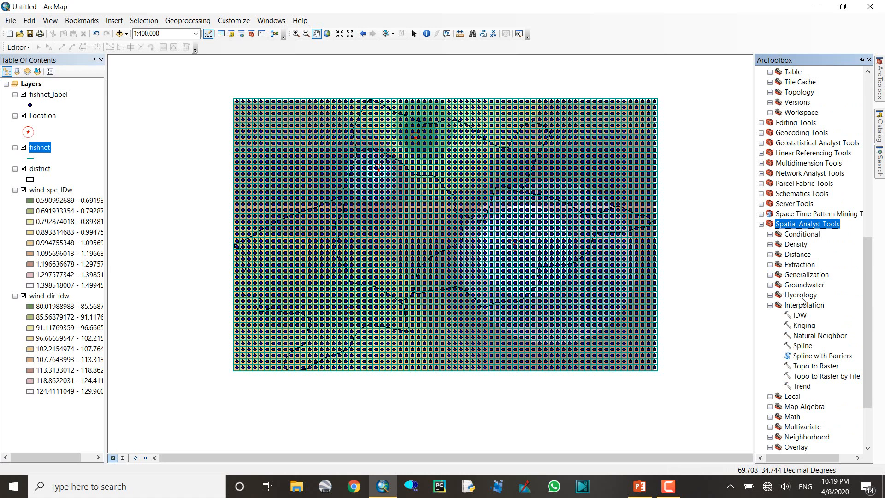
pyautogui.click(769, 264)
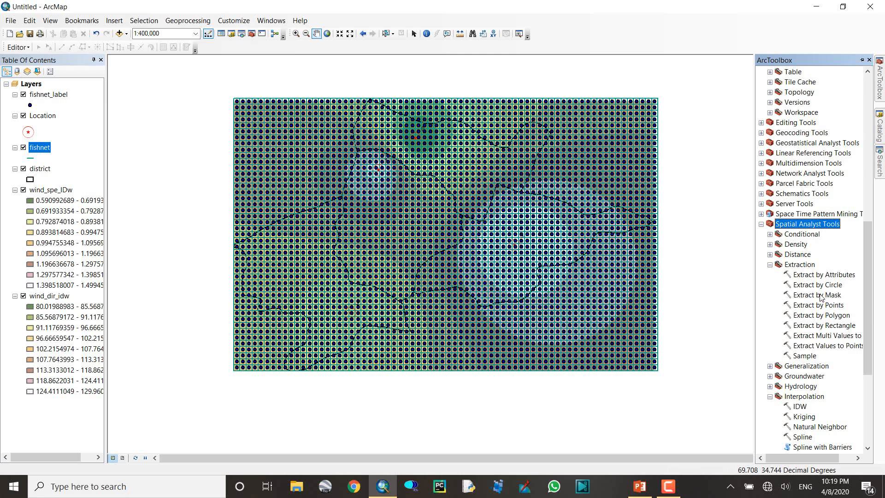
pyautogui.doubleClick(833, 338)
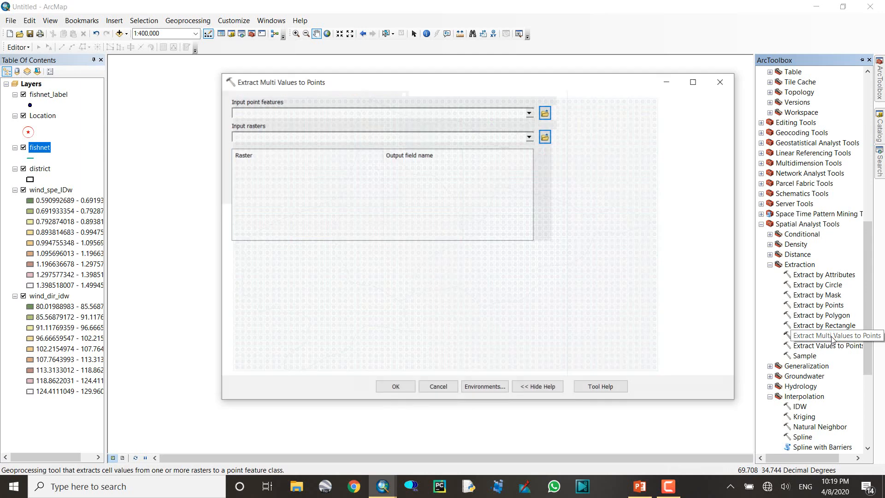
pyautogui.click(529, 113)
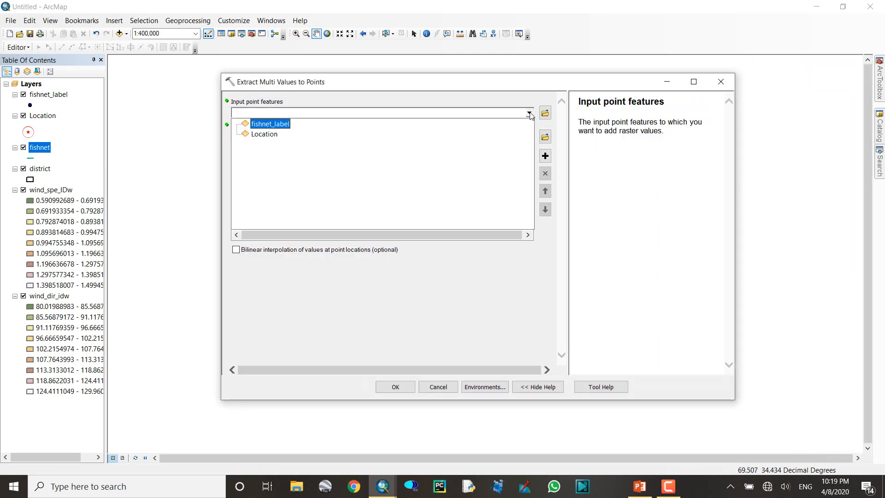
pyautogui.click(285, 124)
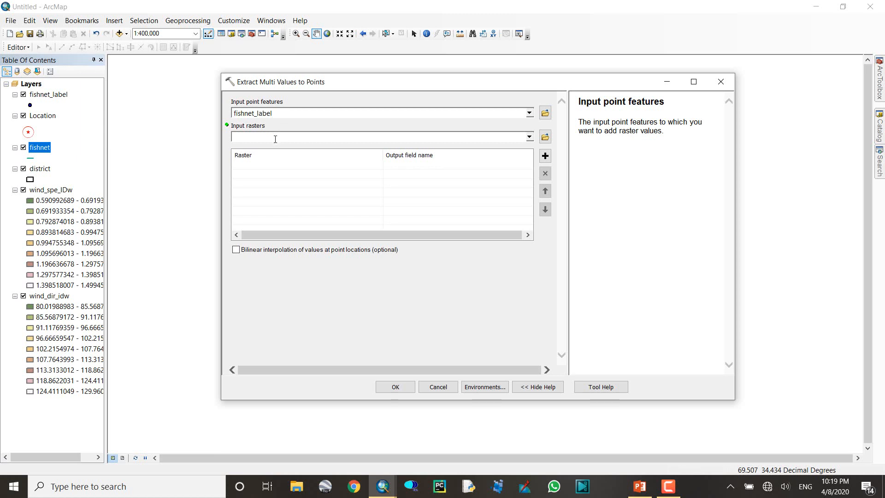
# - Add wind_spe_IDw and wind_dir_idw as the input rasters for the extraction
pyautogui.click(529, 137)
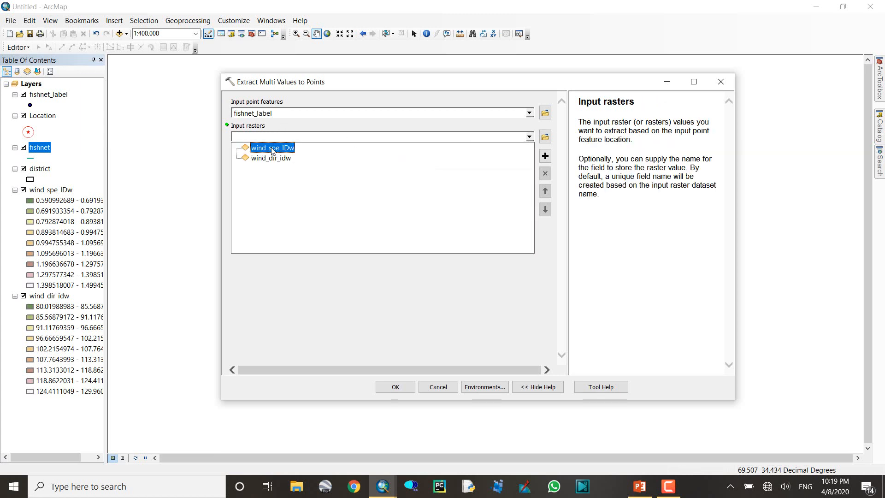
pyautogui.click(277, 151)
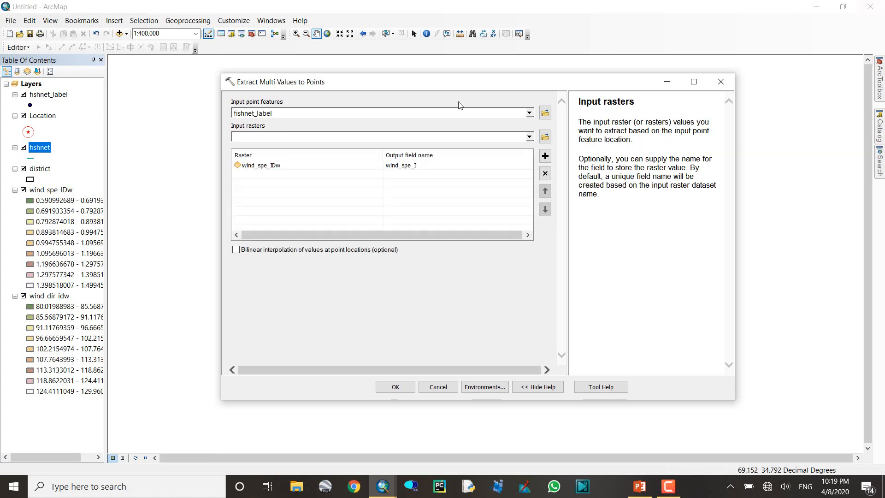
pyautogui.click(529, 137)
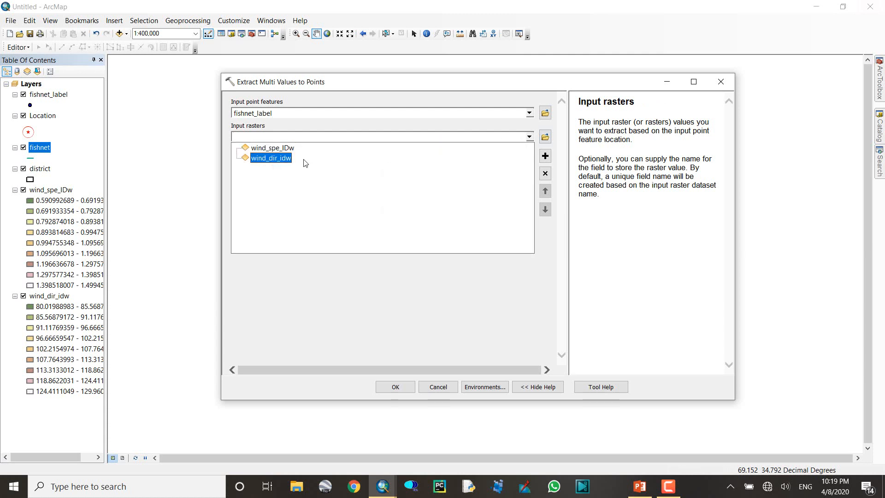
pyautogui.click(279, 157)
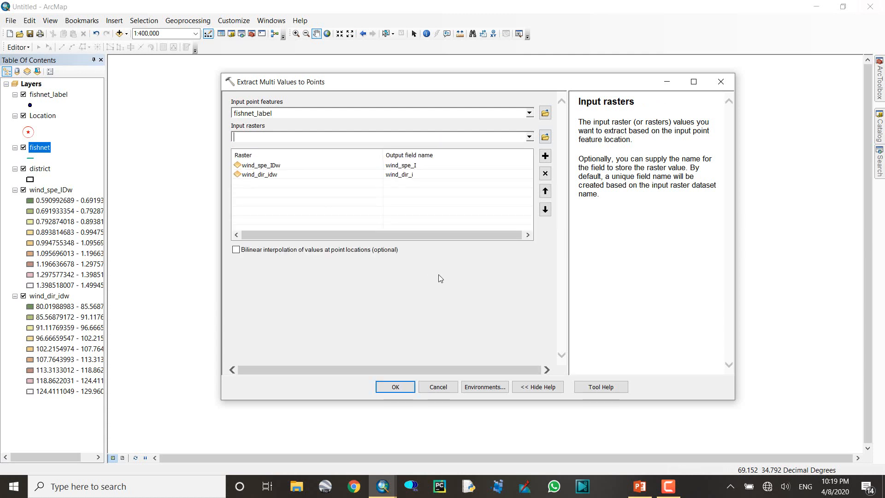
# - Enable bilinear interpolation of values at point locations and run the extraction
pyautogui.click(249, 253)
pyautogui.click(510, 264)
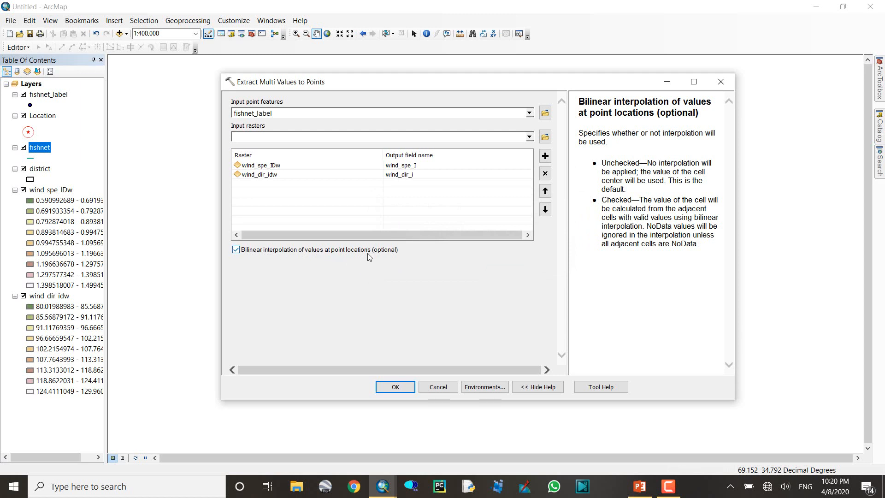
pyautogui.click(395, 387)
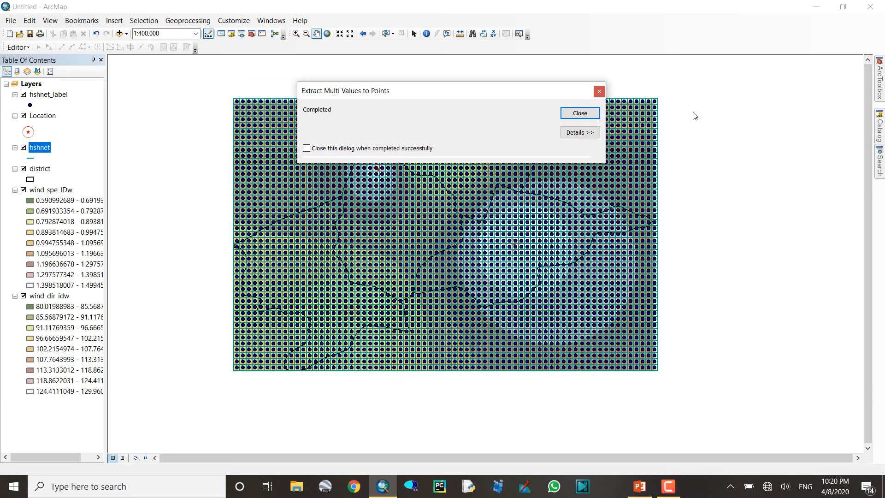
pyautogui.click(572, 116)
# - Check the extracted wind speed and wind direction fields in the fishnet_label attribute table
pyautogui.click(51, 94)
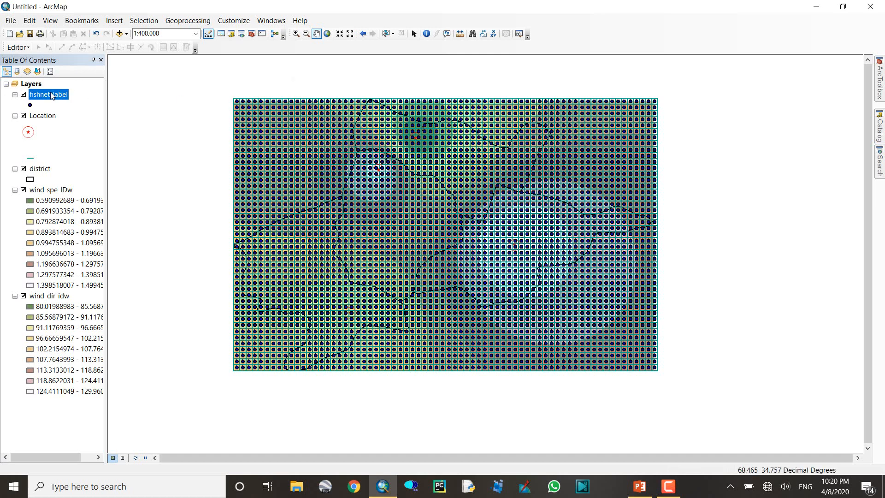
pyautogui.rightClick(51, 94)
pyautogui.click(87, 121)
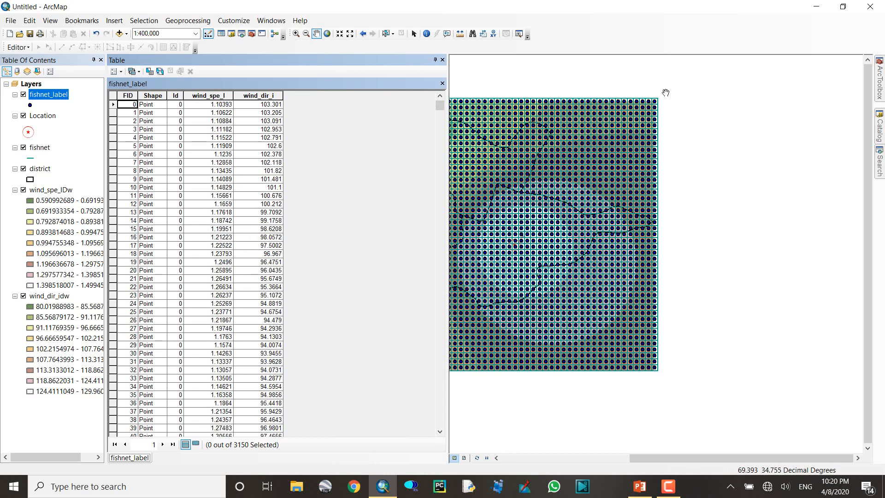
pyautogui.click(443, 60)
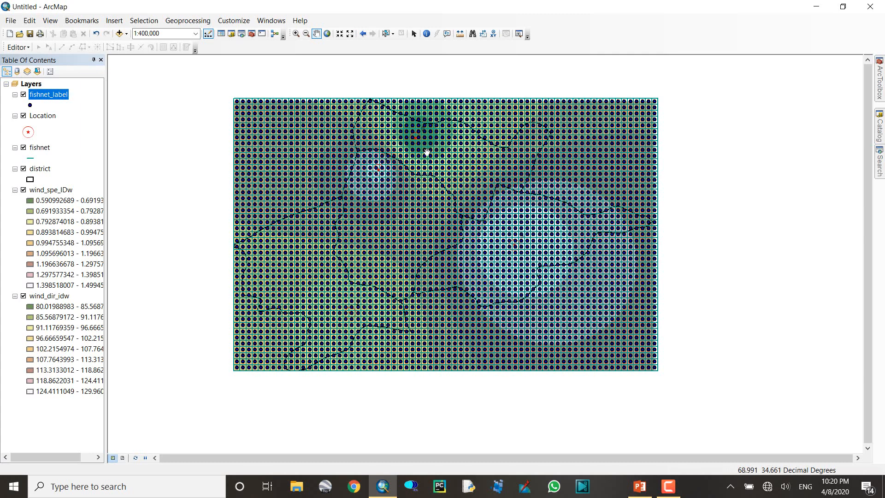
# - Set the fishnet_label layer's symbology to the Graduated symbols quantities type in its layer properties
pyautogui.moveTo(438, 166); pyautogui.dragTo(445, 174)
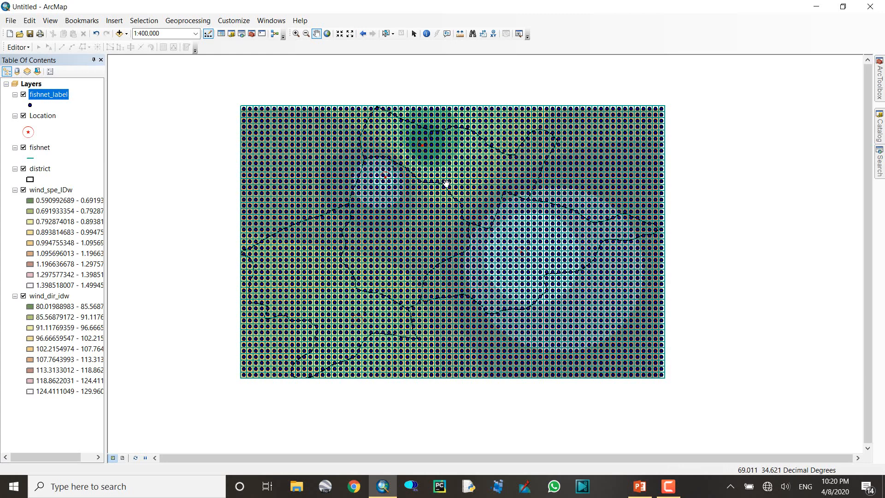
pyautogui.doubleClick(49, 95)
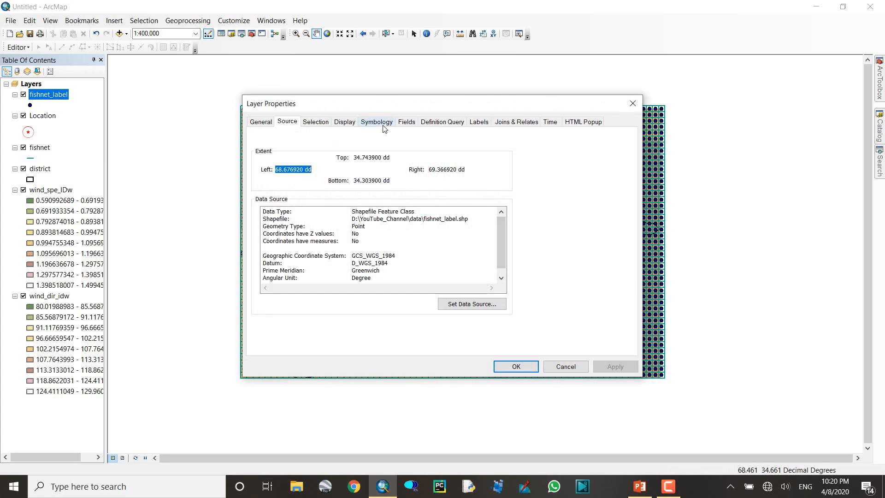
pyautogui.click(378, 123)
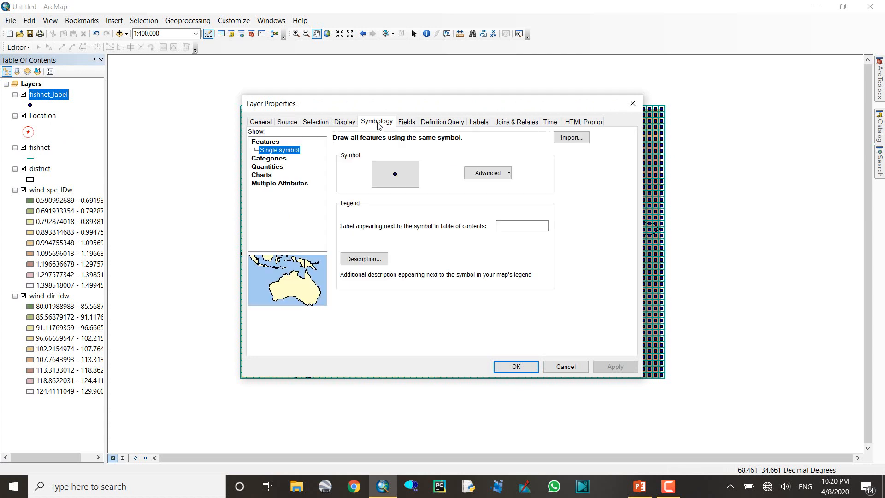
pyautogui.click(276, 167)
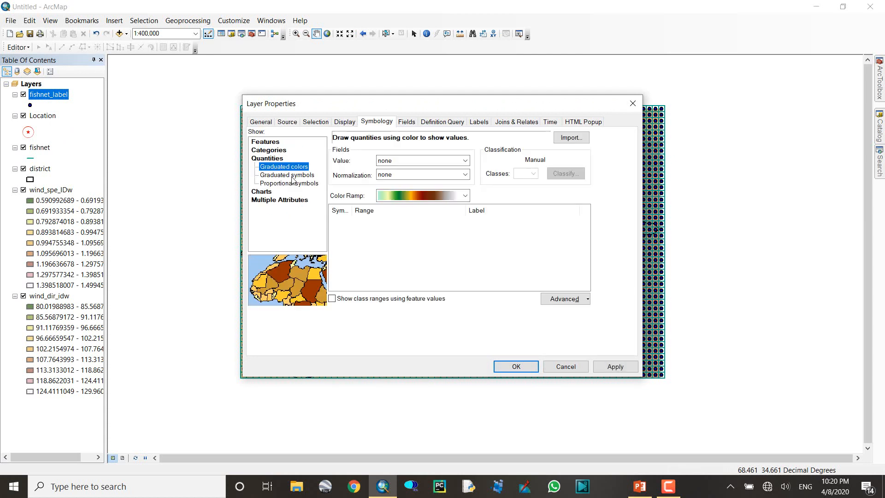
pyautogui.click(295, 175)
# - Look through the value and normalization field choices for the graduated symbols, keeping both at none
pyautogui.click(465, 161)
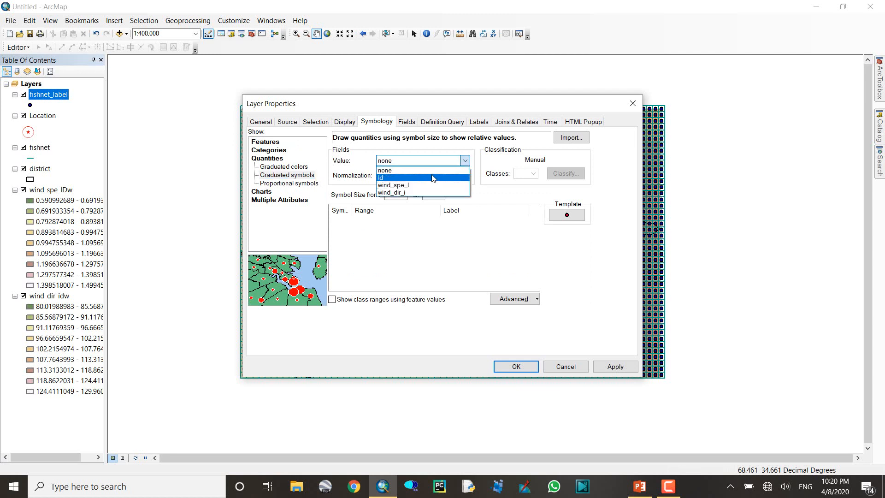
pyautogui.click(382, 169)
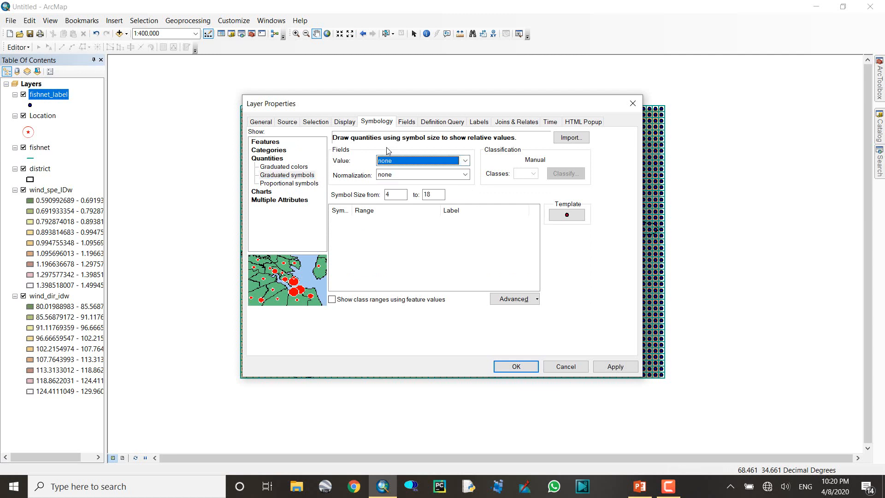
pyautogui.click(289, 177)
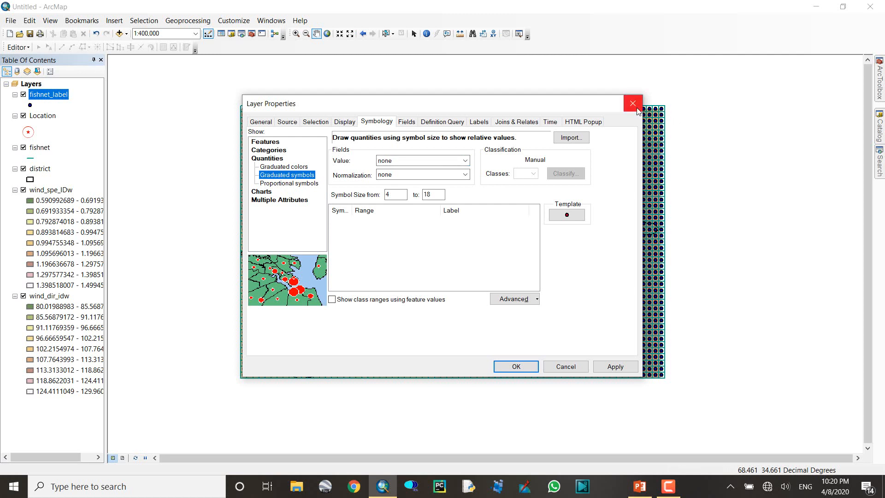
pyautogui.click(466, 160)
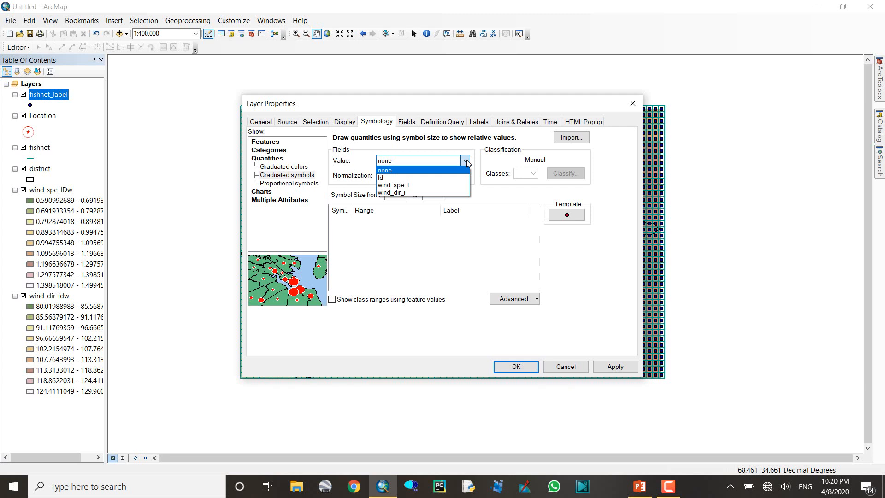
pyautogui.click(466, 161)
pyautogui.click(465, 175)
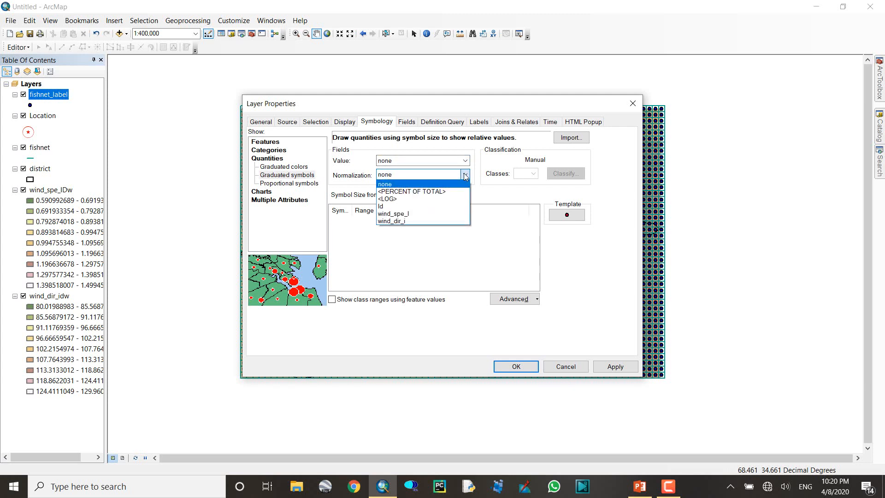
pyautogui.click(465, 175)
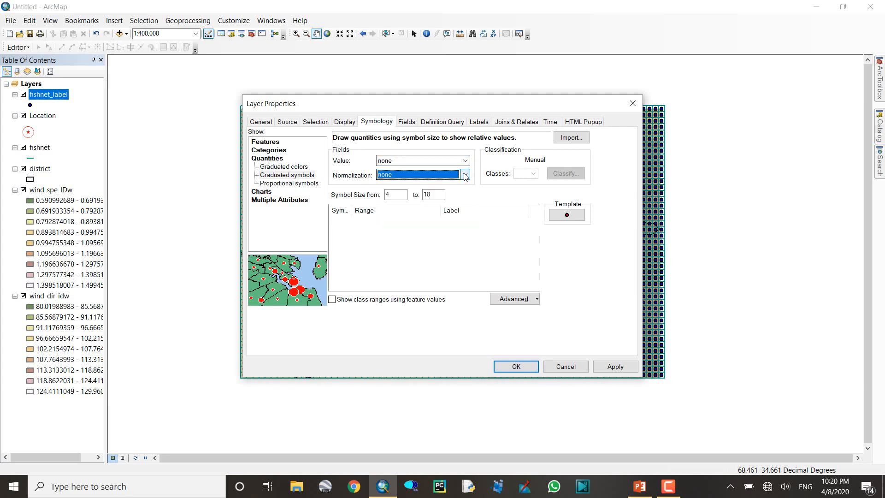
pyautogui.click(291, 183)
pyautogui.click(290, 177)
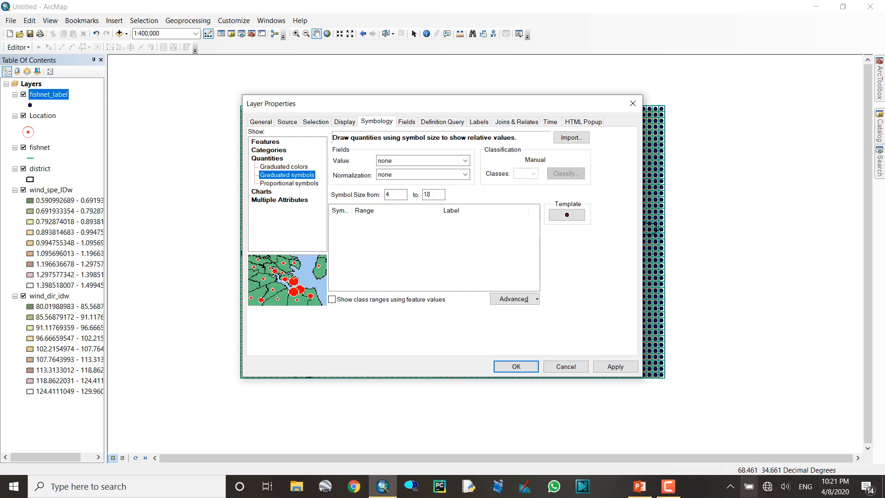
pyautogui.click(673, 491)
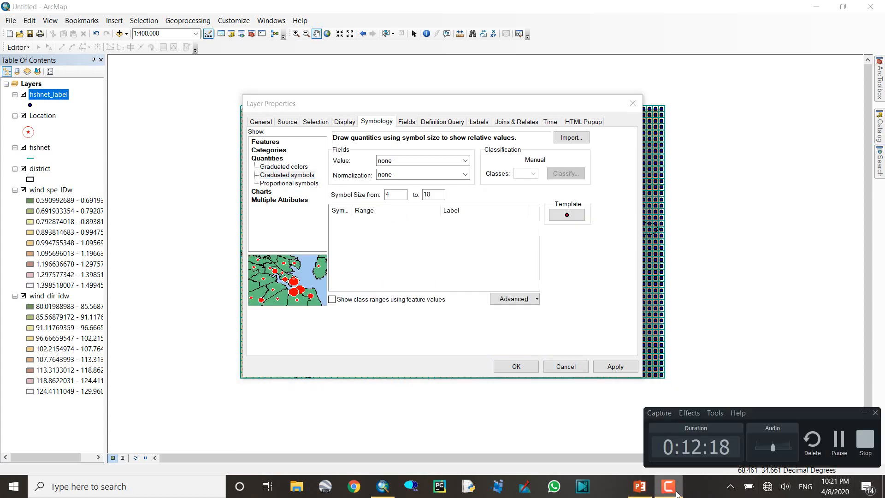
# - Set the graduated symbols' value field to wind_spe_I and classify it into 6 classes
pyautogui.click(839, 446)
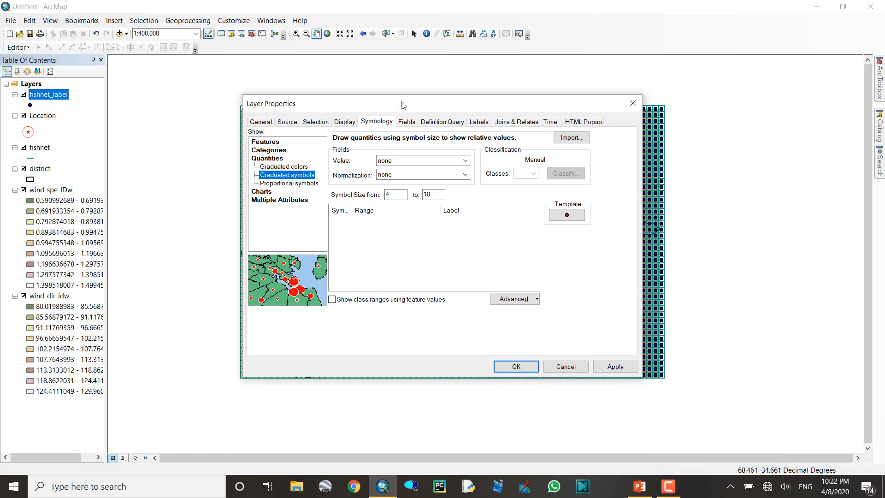
pyautogui.moveTo(402, 104); pyautogui.dragTo(368, 101)
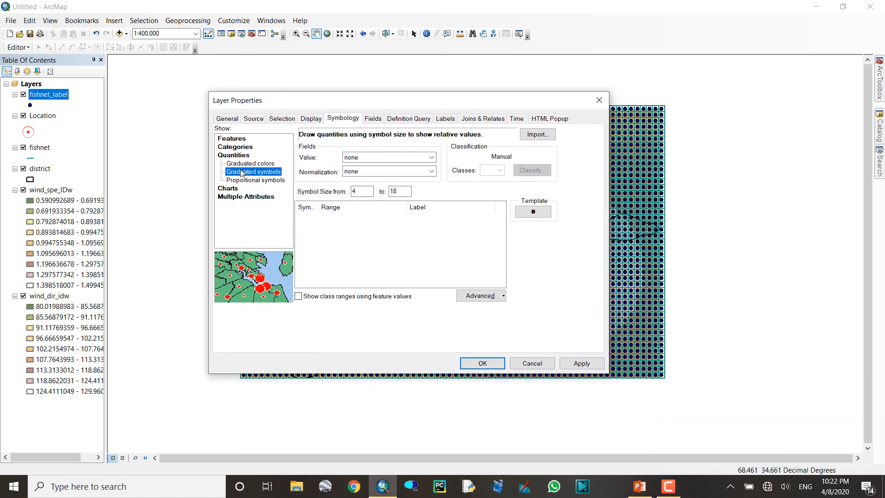
pyautogui.click(362, 158)
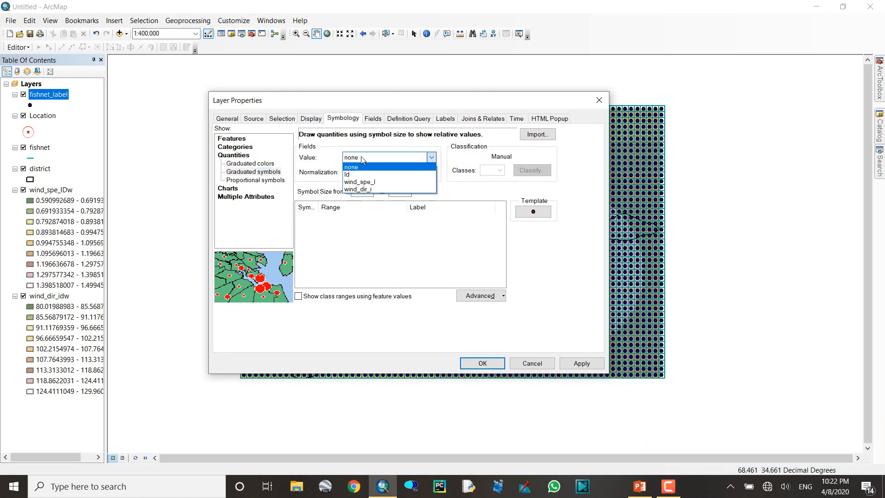
pyautogui.click(382, 182)
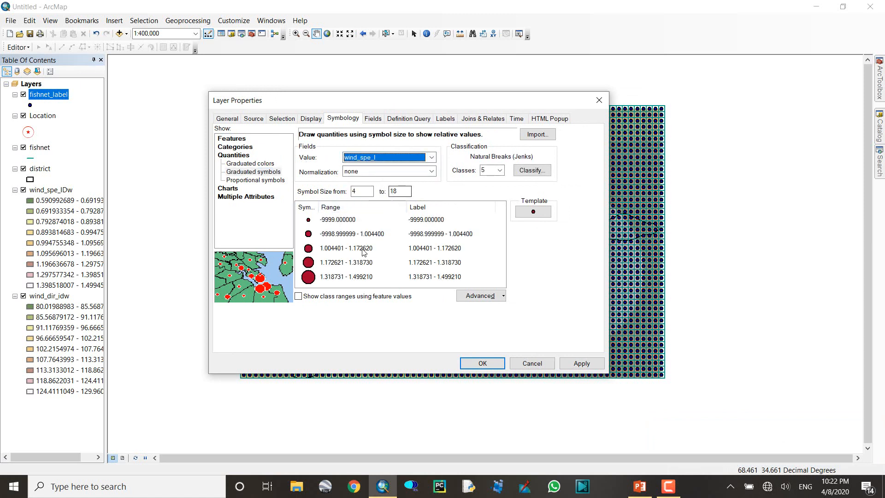
pyautogui.click(499, 170)
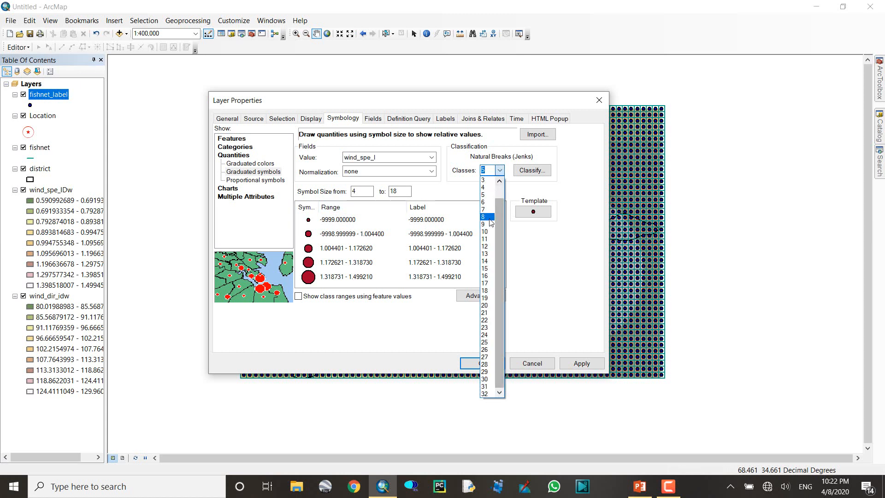
pyautogui.click(487, 206)
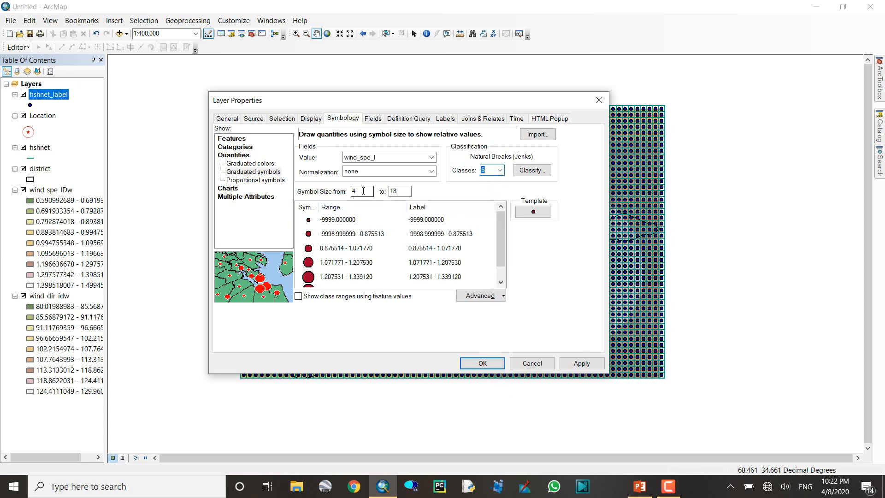
# - Set the graduated symbol size range from 5 to 15
pyautogui.scroll(-1, 350, 231)
pyautogui.scroll(1, 350, 231)
pyautogui.scroll(-1, 369, 207)
pyautogui.scroll(1, 369, 207)
pyautogui.doubleClick(399, 191)
# - Rotate the point symbols by the wind_dir_i field using the Geographic rotation style
pyautogui.click(503, 297)
pyautogui.click(488, 309)
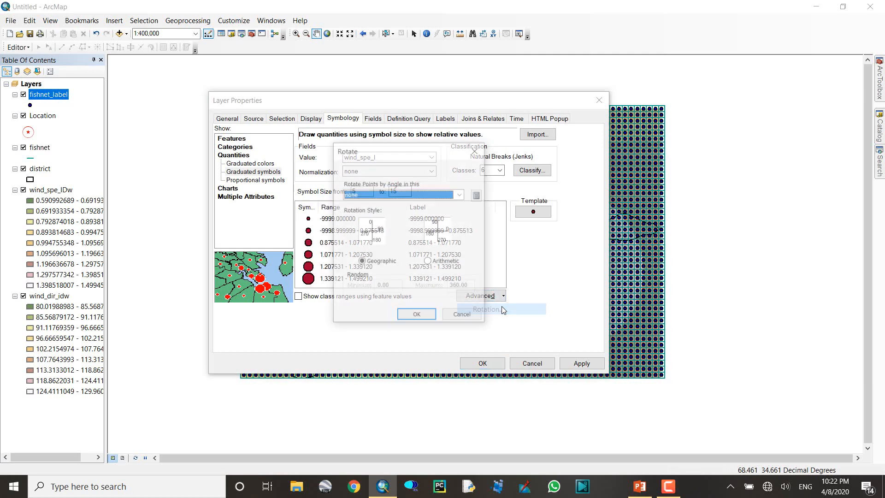
pyautogui.click(417, 198)
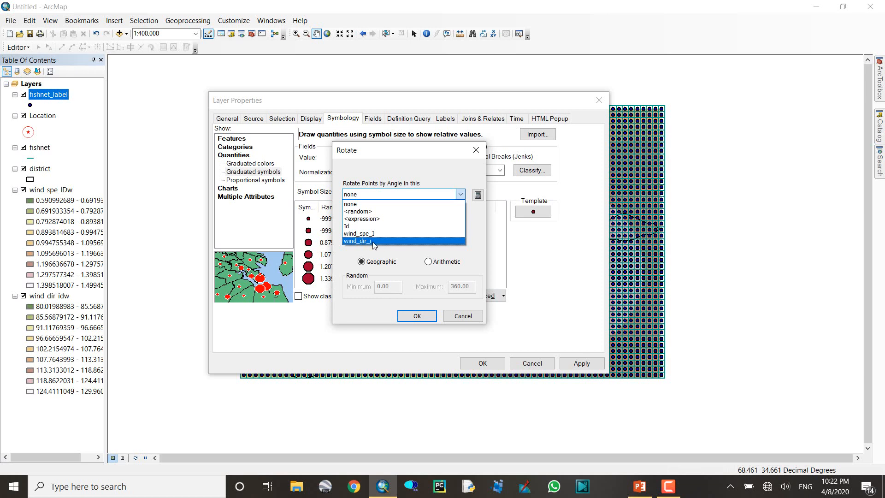
pyautogui.click(373, 241)
pyautogui.click(417, 316)
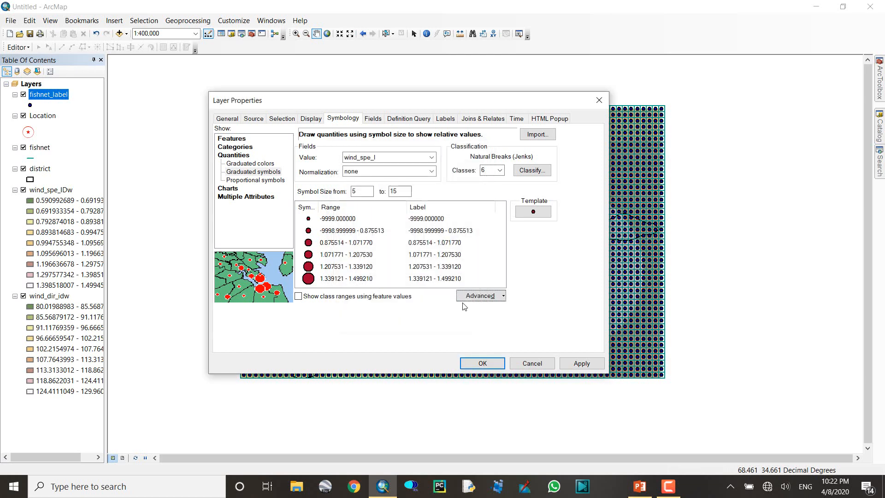
pyautogui.click(533, 211)
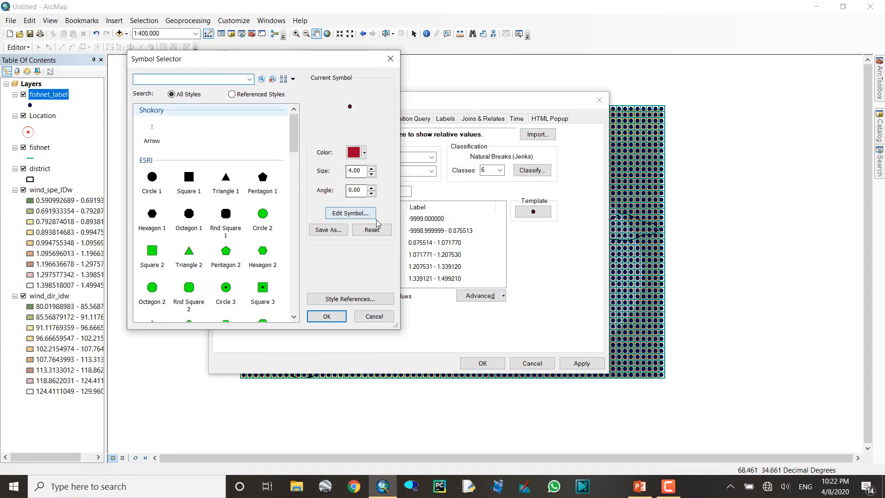
pyautogui.click(354, 214)
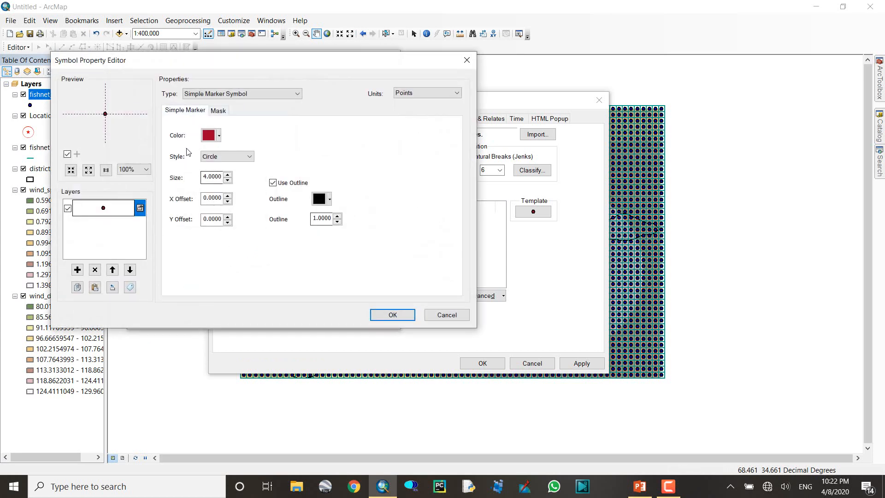
pyautogui.click(249, 94)
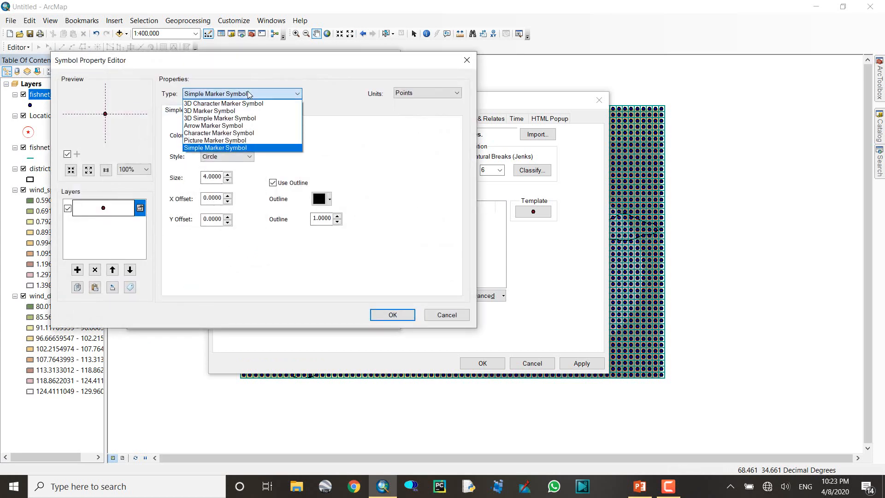
pyautogui.click(249, 95)
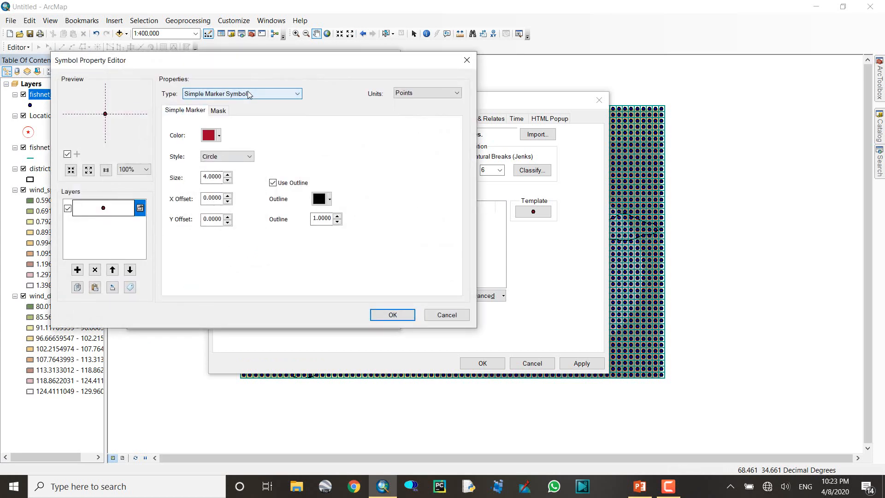
pyautogui.click(467, 60)
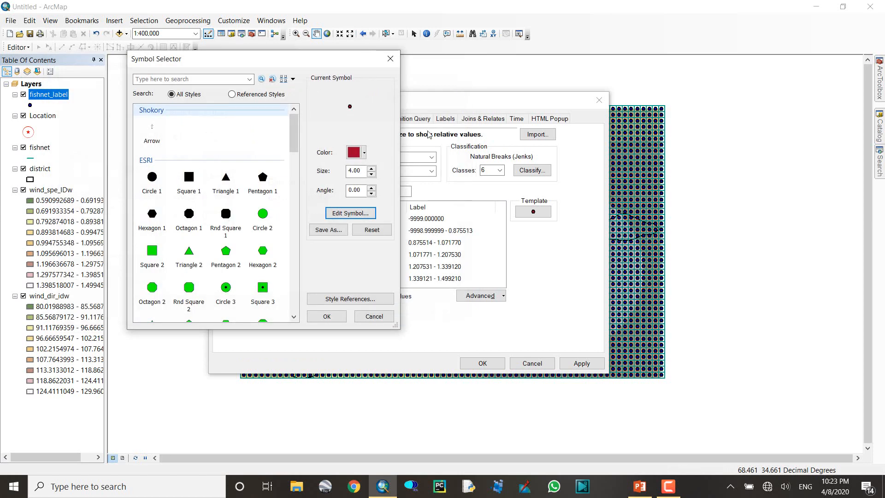
# - Choose Hexagon 2 as the template marker and change its top layer to the ESRI Cartography north arrow with Unicode 50
pyautogui.click(263, 253)
pyautogui.click(355, 213)
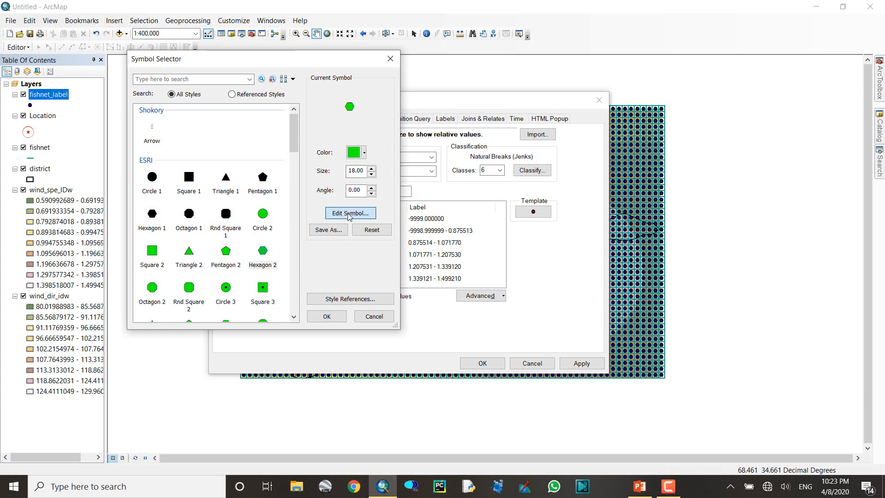
pyautogui.click(349, 217)
pyautogui.click(265, 134)
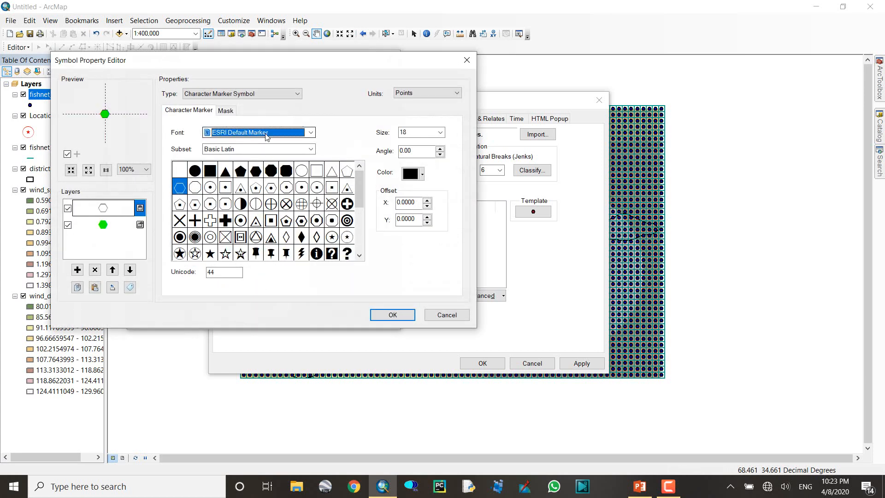
pyautogui.click(266, 134)
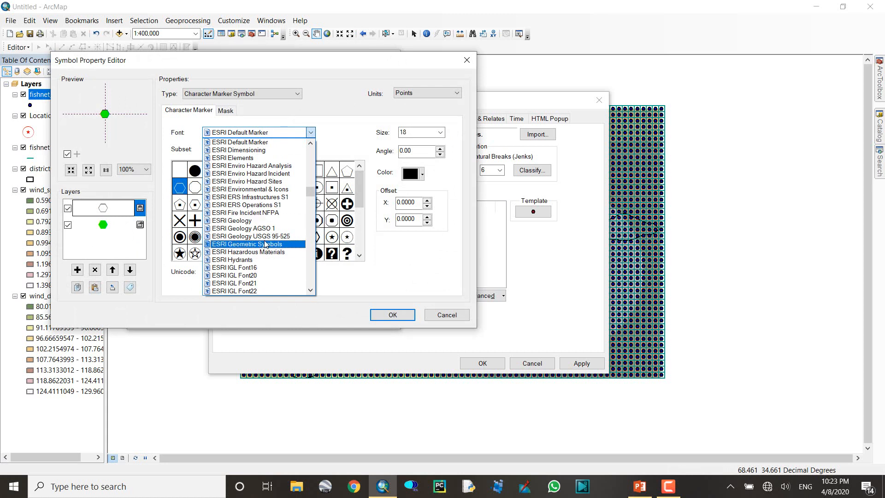
pyautogui.scroll(4, 259, 234)
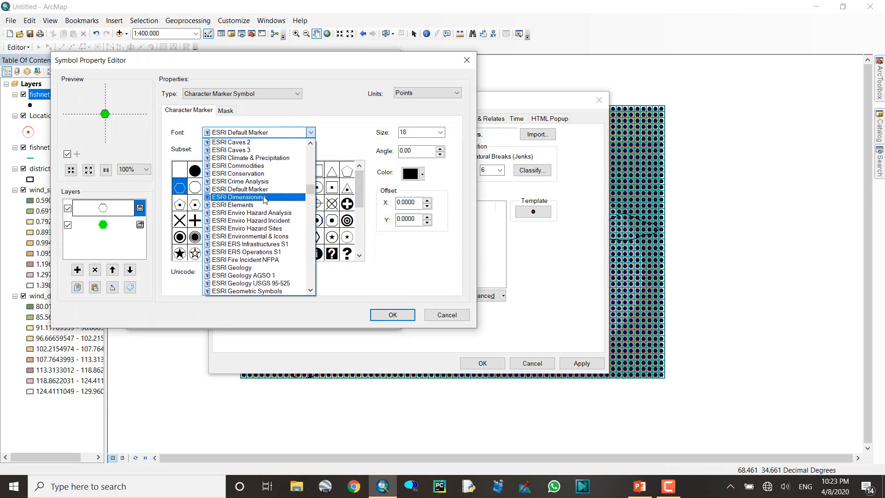
pyautogui.scroll(3, 266, 199)
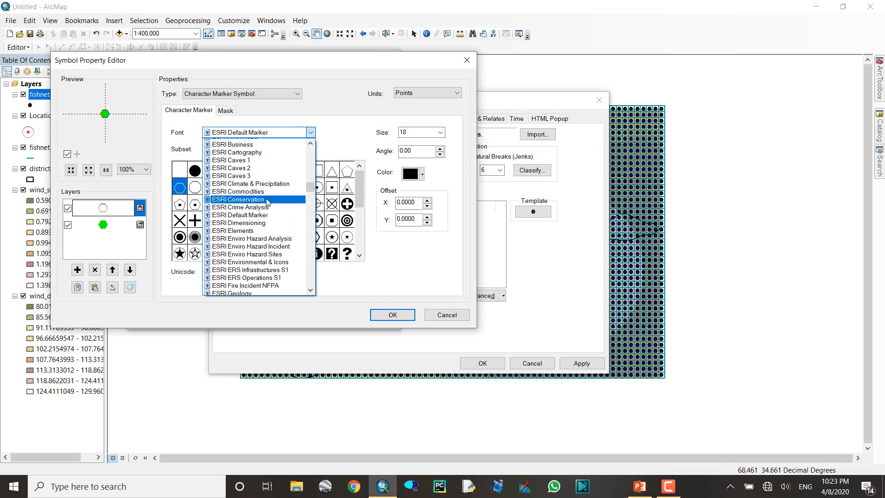
pyautogui.click(257, 174)
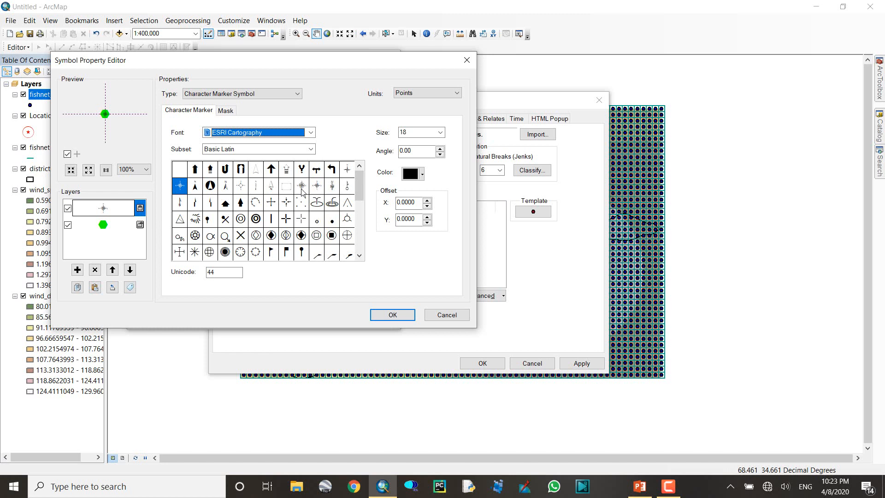
pyautogui.click(271, 187)
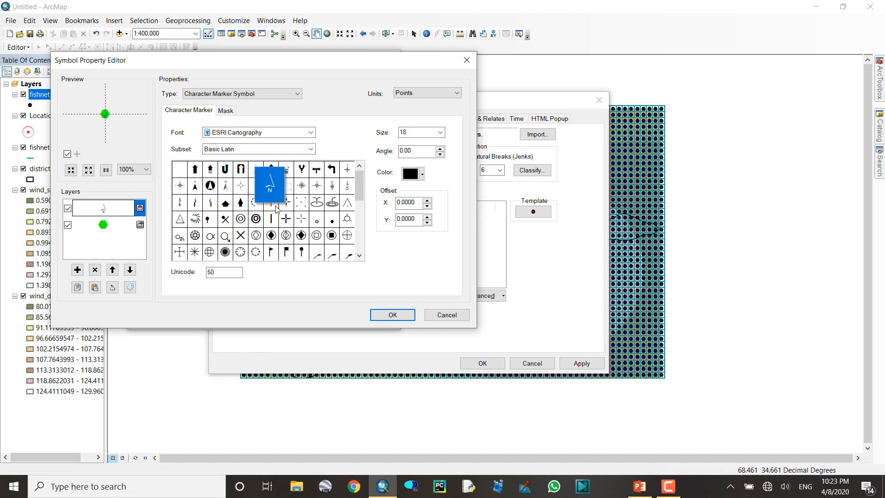
pyautogui.click(394, 315)
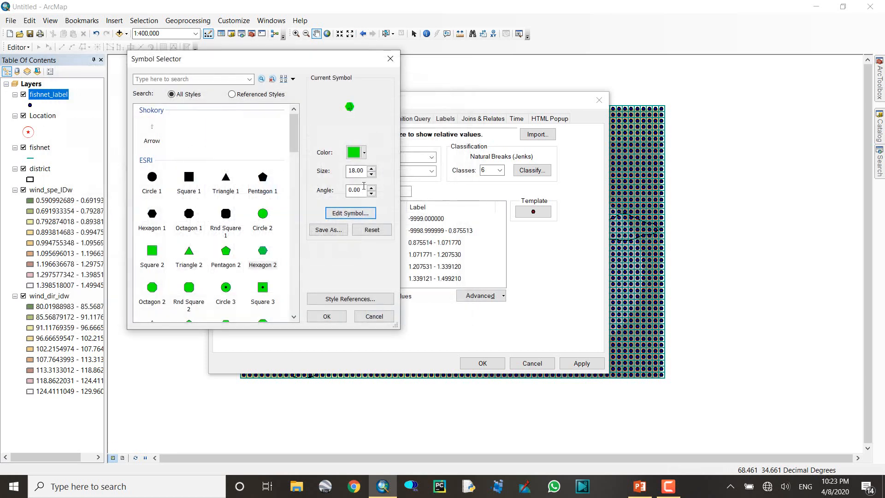
# - Set the template marker to no color and size 12, and apply it to the layer
pyautogui.click(365, 154)
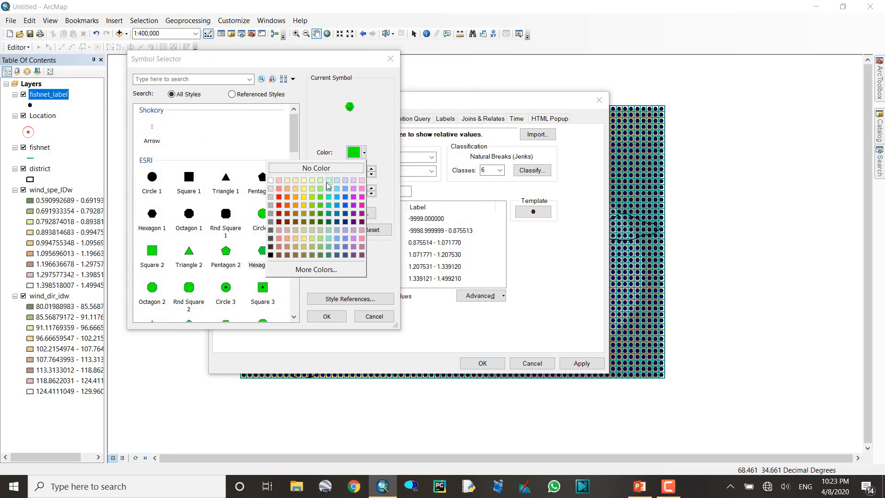
pyautogui.click(316, 168)
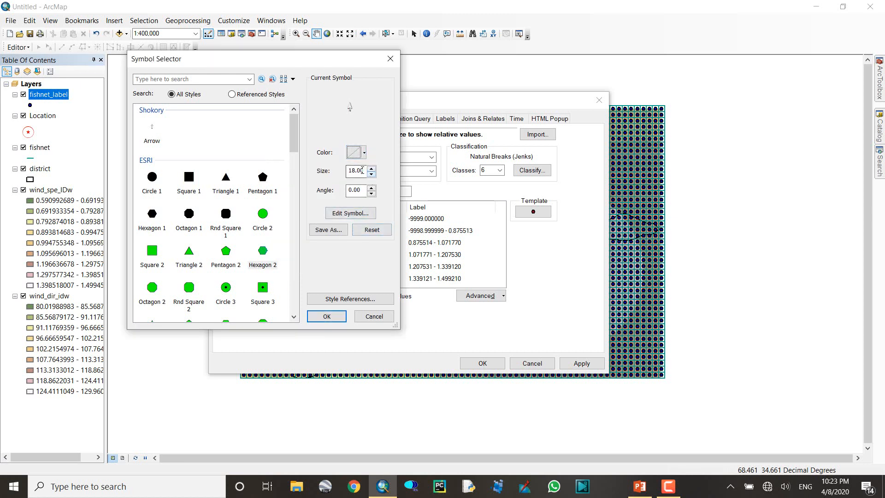
pyautogui.moveTo(365, 171); pyautogui.dragTo(335, 173)
pyautogui.write('12')
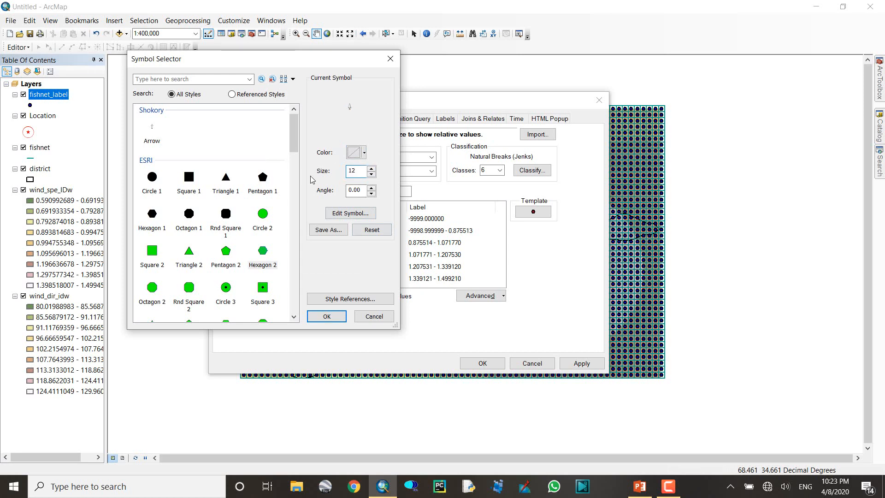
pyautogui.click(328, 316)
pyautogui.click(577, 369)
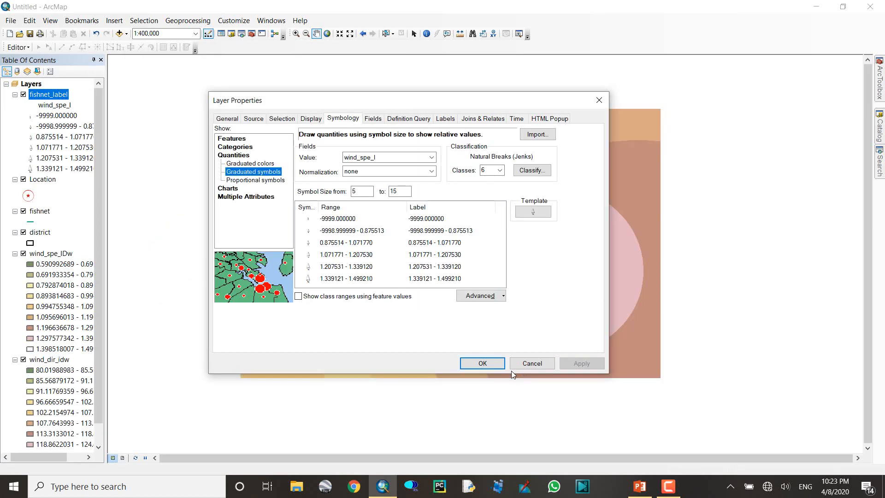
# - Search the template marker symbols for "cutting" and choose the Cutting Plane Arrow
pyautogui.moveTo(481, 96); pyautogui.dragTo(505, 110)
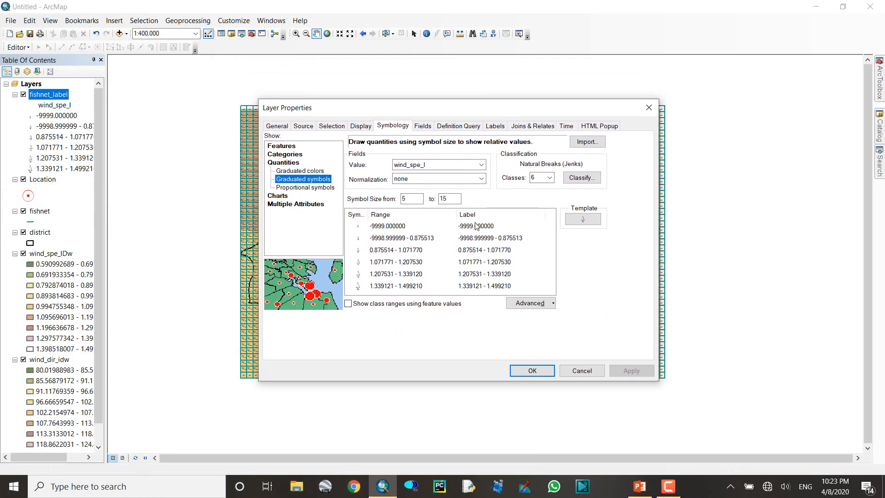
pyautogui.click(582, 219)
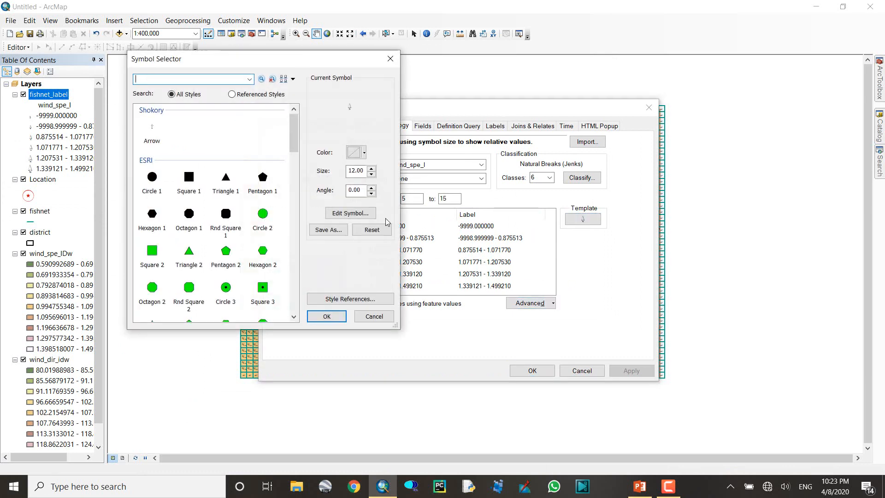
pyautogui.click(250, 81)
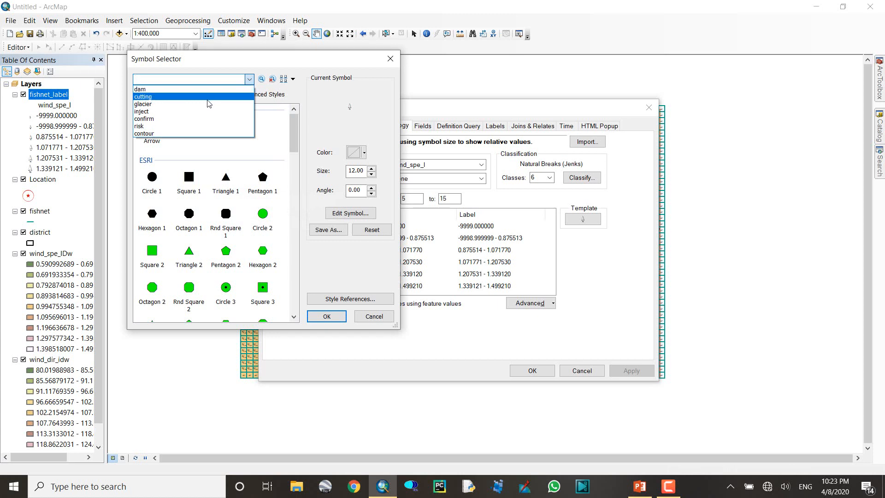
pyautogui.click(206, 97)
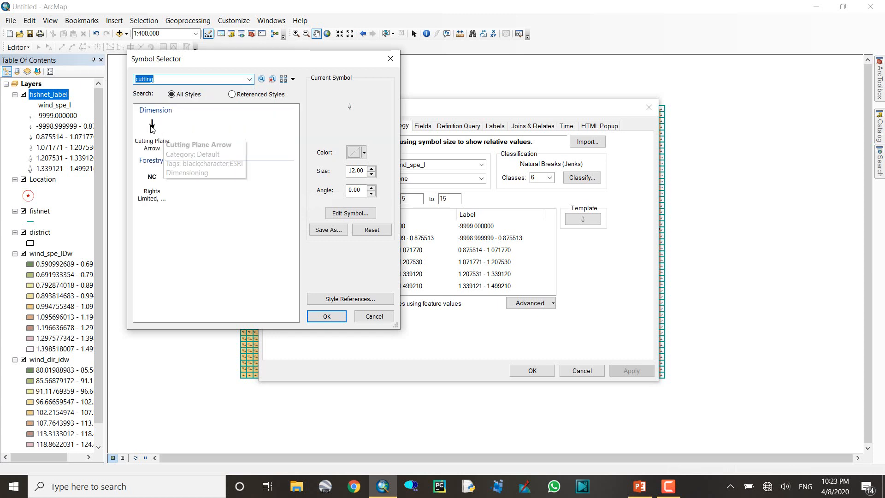
pyautogui.click(155, 133)
# - Set the arrow marker to size 9 and black, and apply the symbology to the fishnet_label layer
pyautogui.click(371, 175)
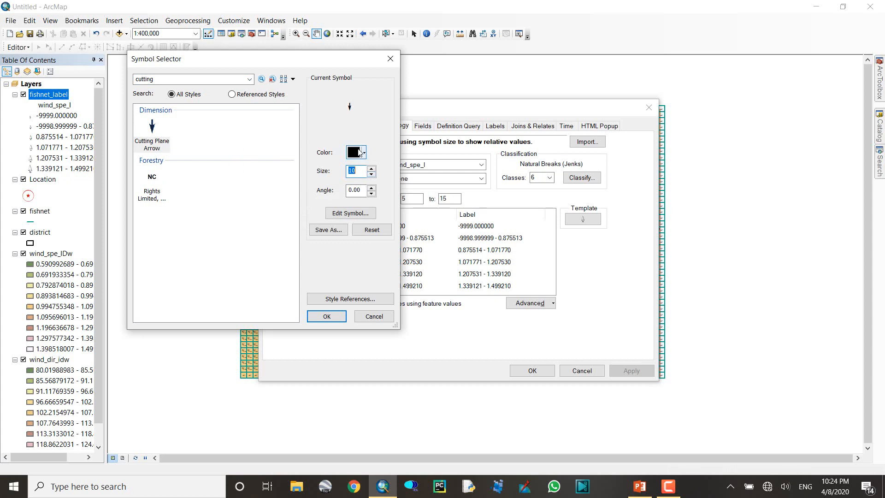
pyautogui.click(371, 175)
pyautogui.click(364, 153)
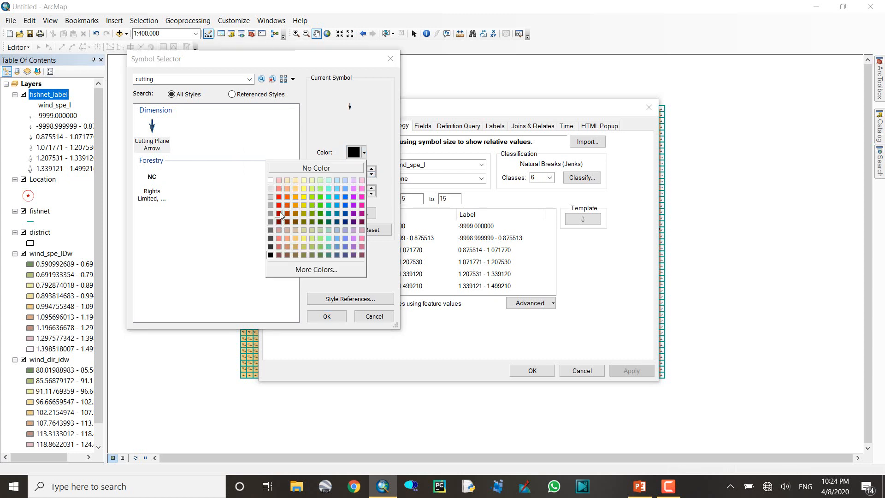
pyautogui.click(272, 255)
pyautogui.click(336, 317)
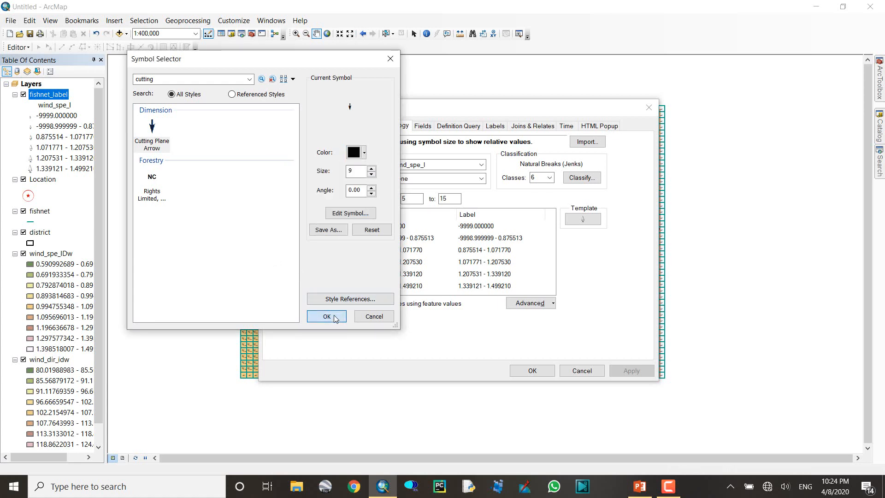
pyautogui.click(631, 370)
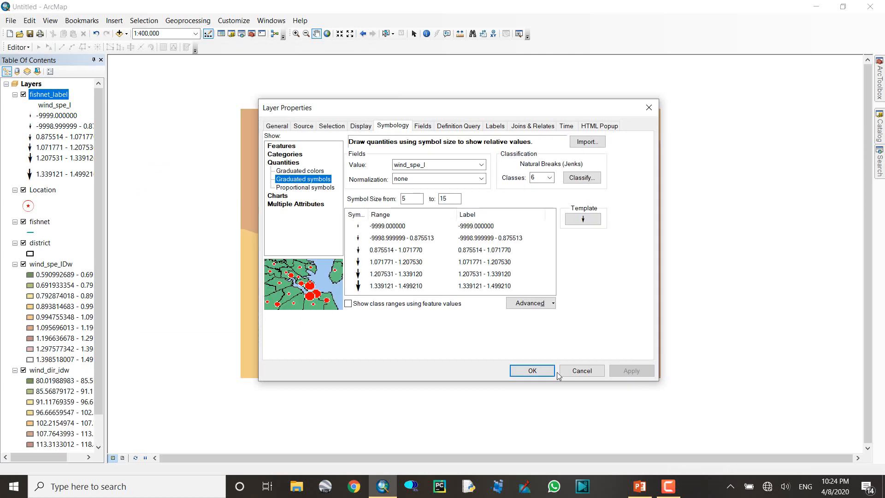
pyautogui.click(532, 371)
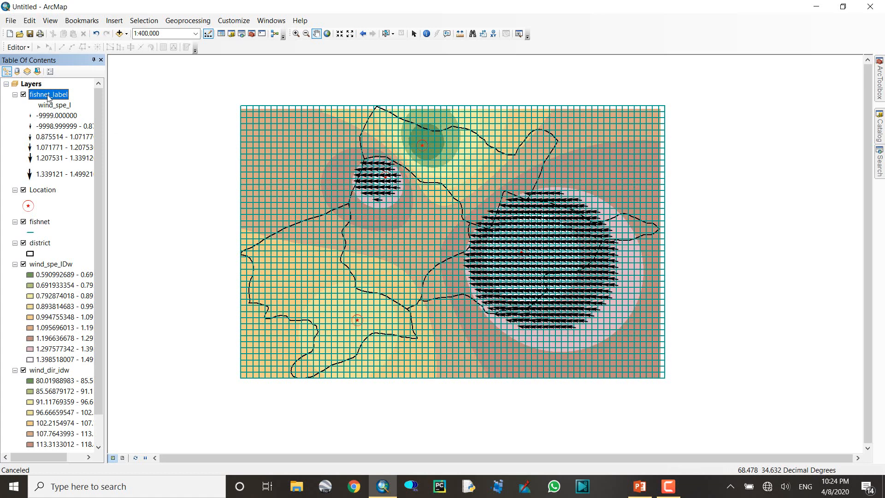
# - Reduce the size of the template arrow marker for the fishnet_label graduated symbols and apply the symbology
pyautogui.moveTo(416, 212); pyautogui.dragTo(412, 205)
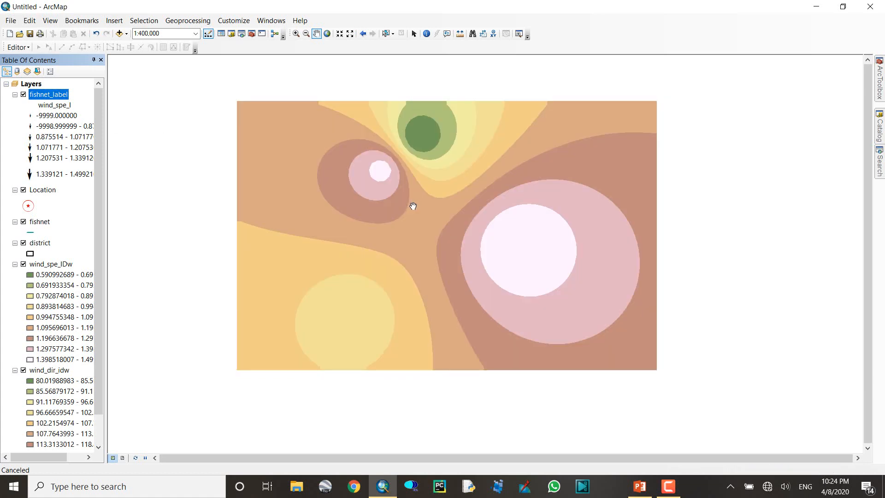
pyautogui.doubleClick(50, 97)
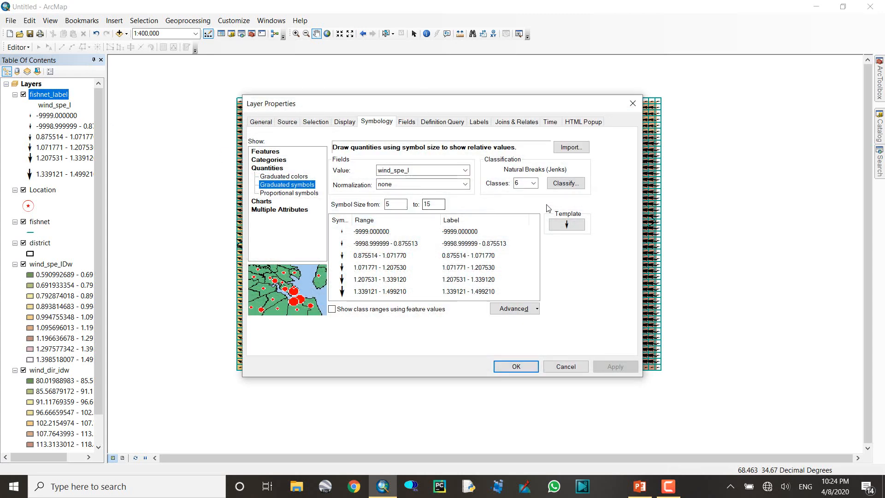
pyautogui.click(563, 226)
pyautogui.click(373, 174)
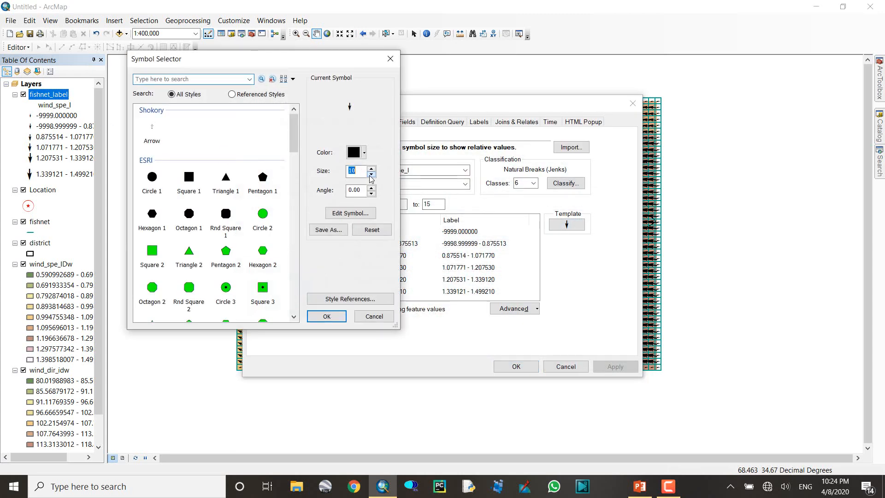
pyautogui.click(373, 174)
pyautogui.click(372, 174)
pyautogui.click(343, 319)
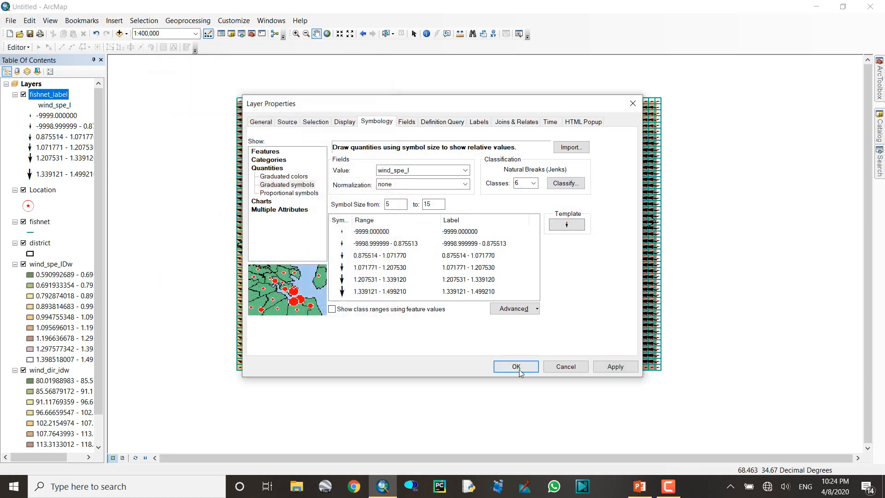
pyautogui.click(516, 366)
# - Examine the arrows' size and direction around the high-speed areas and across the lower part of the map
pyautogui.moveTo(471, 261); pyautogui.dragTo(495, 267)
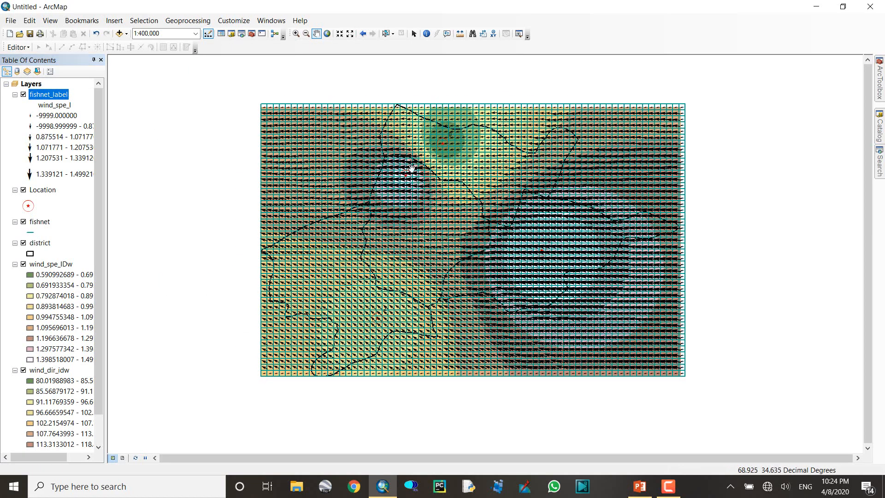
pyautogui.click(296, 34)
pyautogui.moveTo(360, 149); pyautogui.dragTo(438, 219)
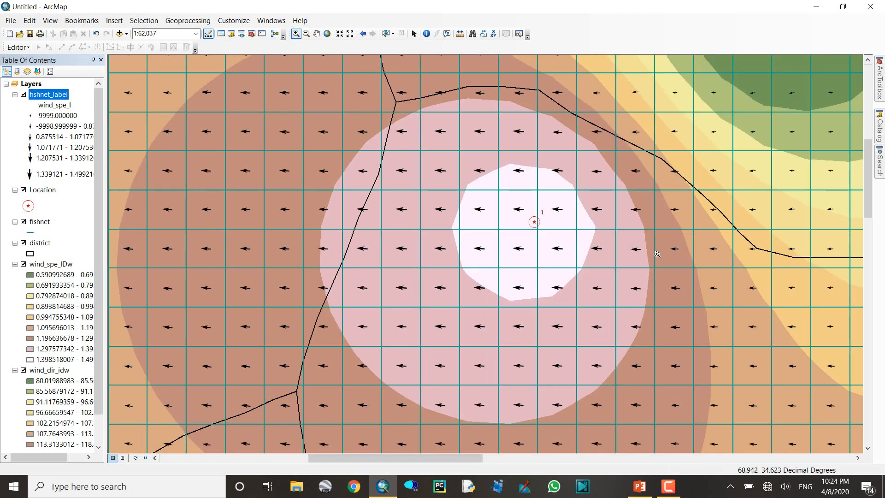
pyautogui.scroll(2, 530, 238)
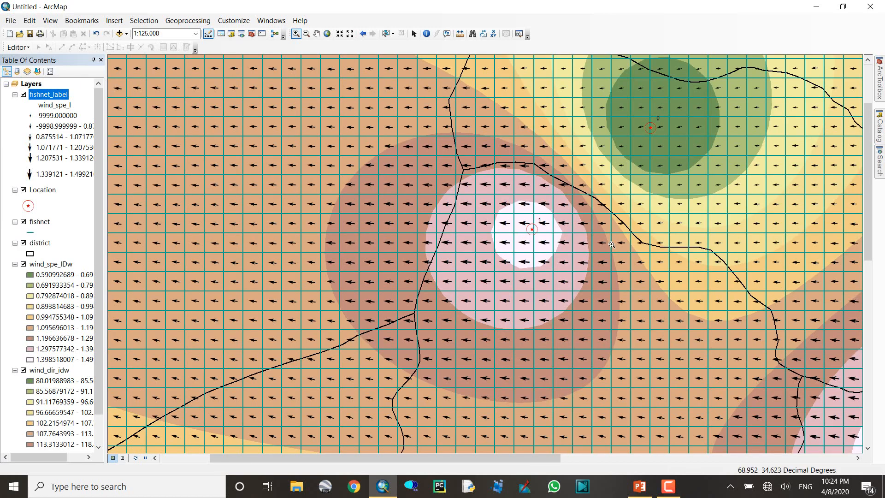
pyautogui.scroll(2, 613, 244)
pyautogui.scroll(1, 613, 244)
pyautogui.click(317, 35)
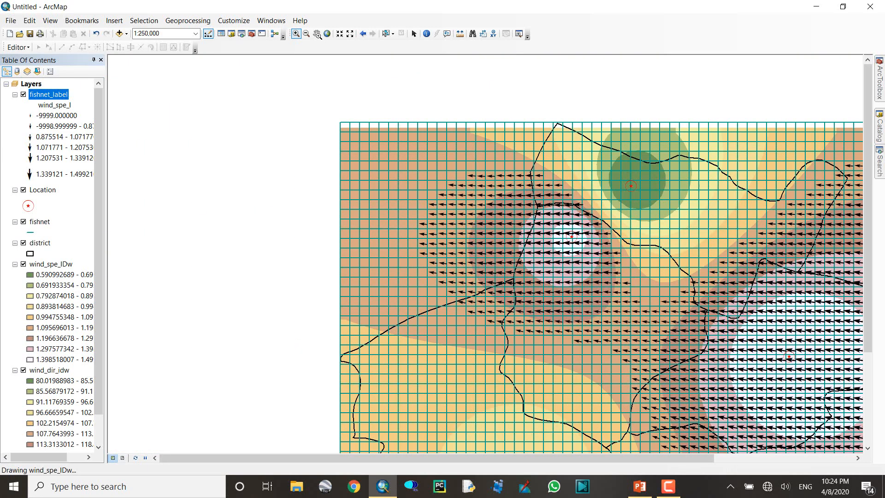
pyautogui.moveTo(682, 312); pyautogui.dragTo(517, 255)
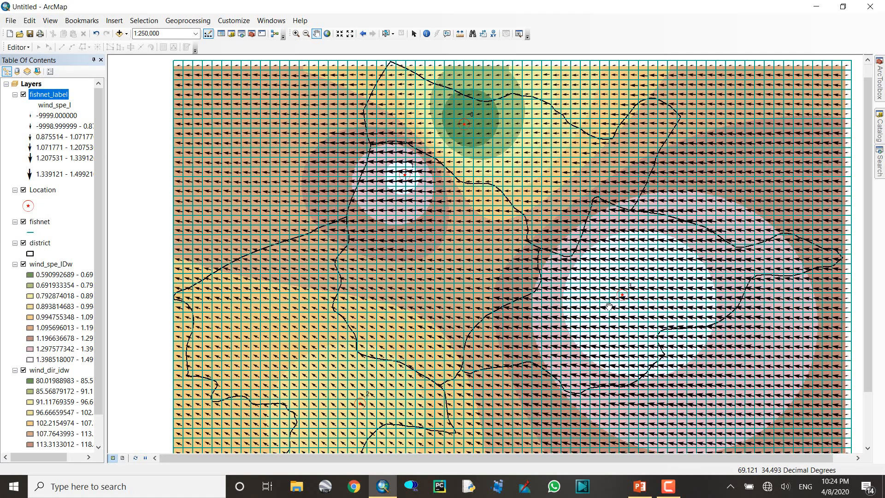
pyautogui.moveTo(610, 307)
pyautogui.mouseDown()
pyautogui.moveTo(607, 193)
pyautogui.moveTo(539, 192)
pyautogui.mouseUp()
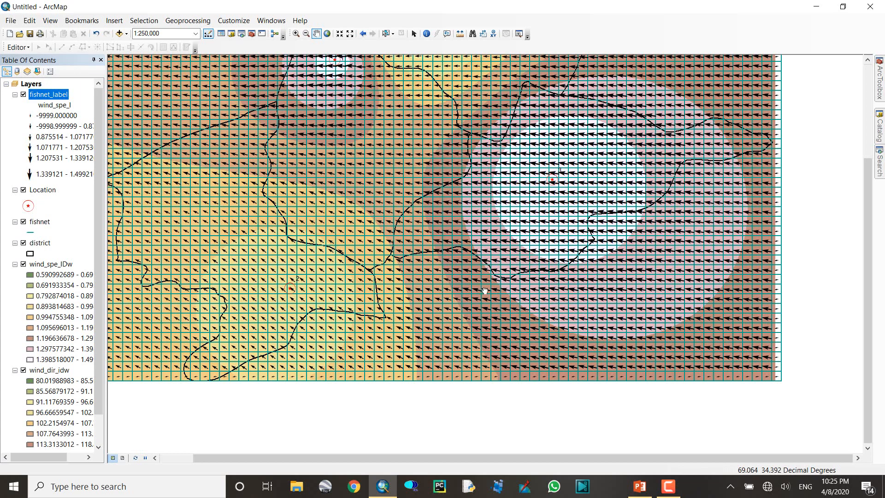
pyautogui.moveTo(485, 291); pyautogui.dragTo(680, 302)
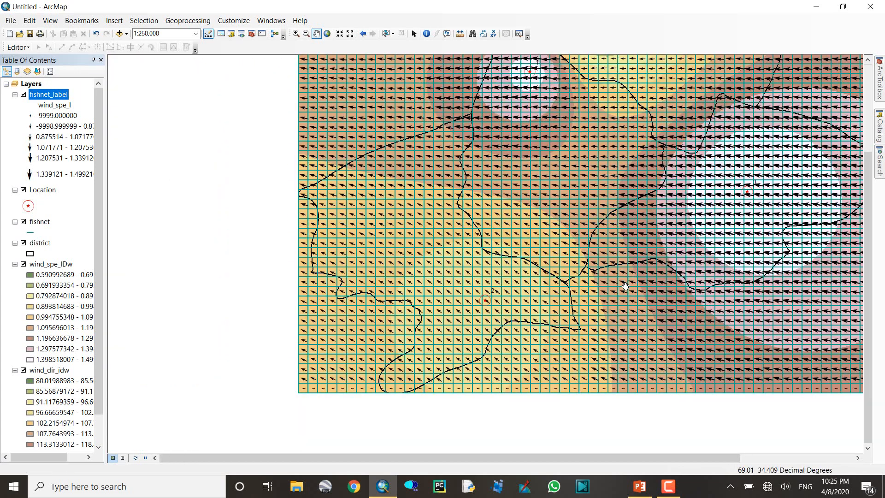
pyautogui.moveTo(625, 286); pyautogui.dragTo(554, 311)
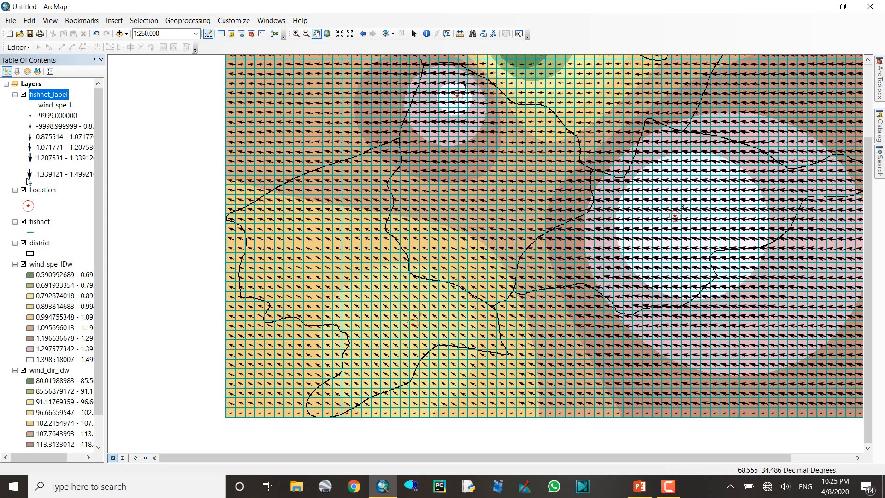
# - Color the arrow symbol of the fishnet_label class 1.339121 - 1.499210 dark red
pyautogui.doubleClick(46, 95)
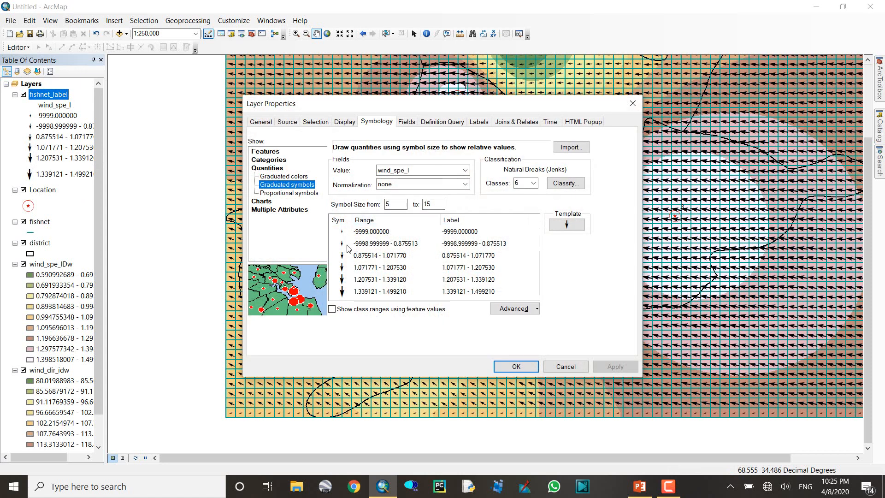
pyautogui.click(344, 250)
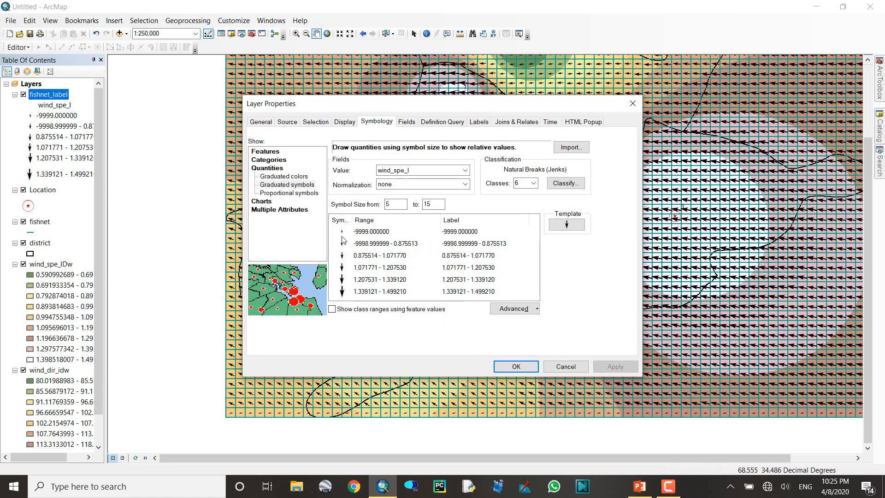
pyautogui.doubleClick(343, 293)
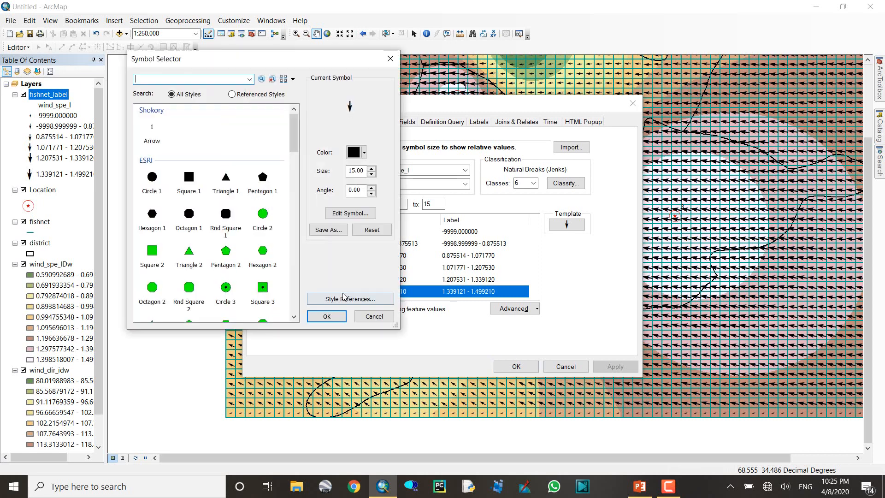
pyautogui.click(355, 153)
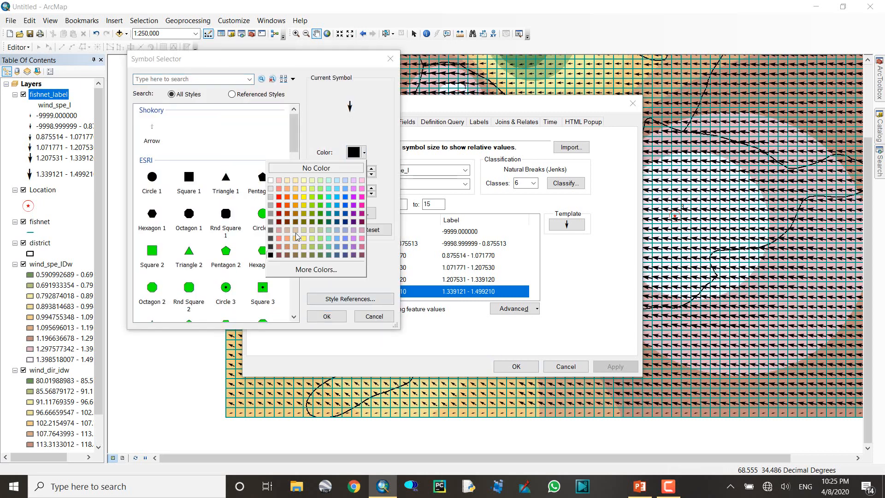
pyautogui.click(282, 216)
pyautogui.click(325, 316)
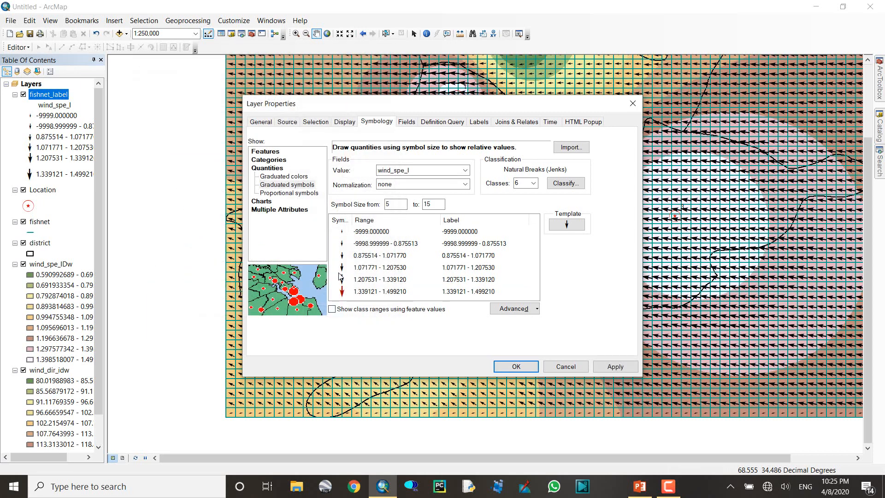
# - Color the arrow symbol of the class 1.207531 - 1.339120 orange
pyautogui.doubleClick(344, 284)
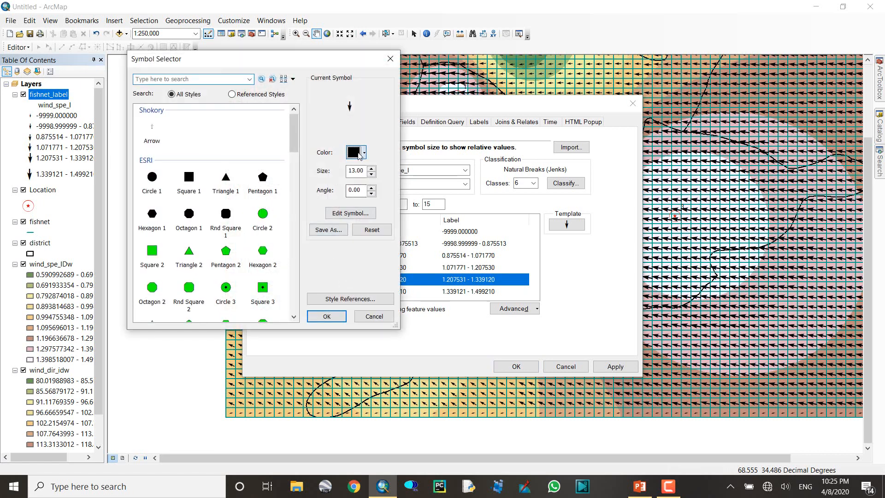
pyautogui.click(356, 153)
pyautogui.click(287, 205)
pyautogui.click(326, 317)
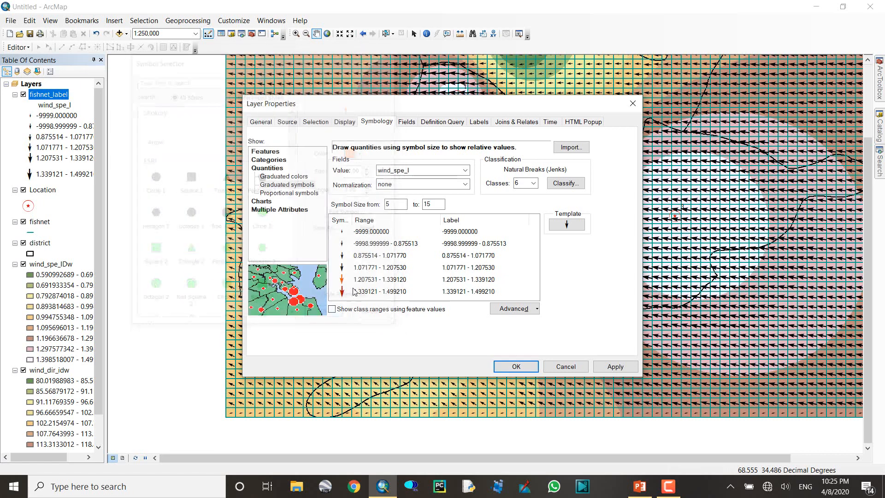
# - Color the arrow symbol of the class 1.071771 - 1.207530 dark yellow
pyautogui.click(342, 267)
pyautogui.doubleClick(342, 267)
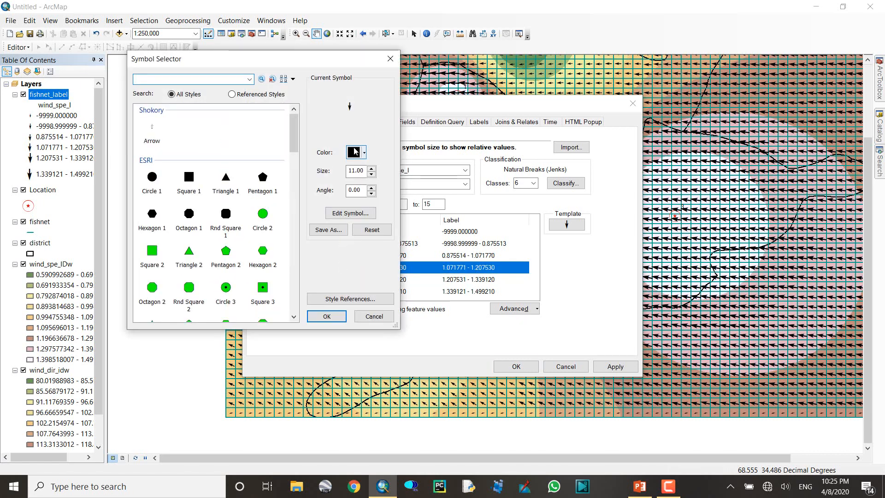
pyautogui.click(356, 153)
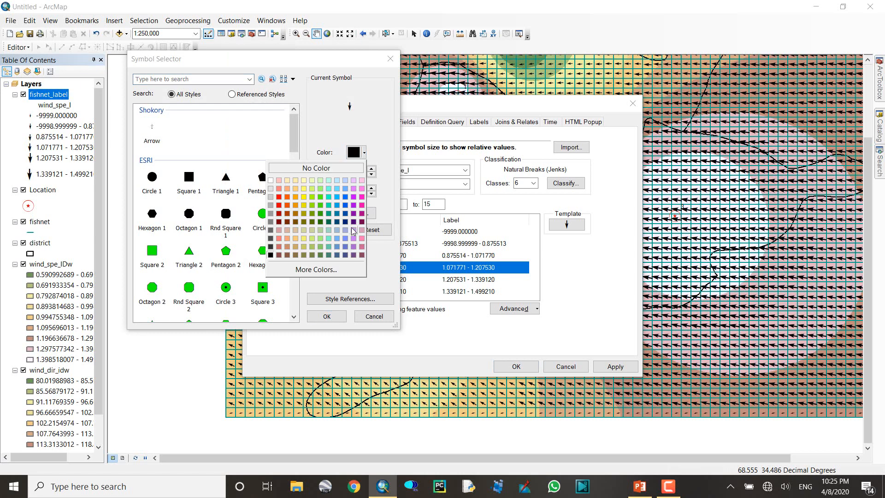
pyautogui.click(304, 197)
pyautogui.click(327, 317)
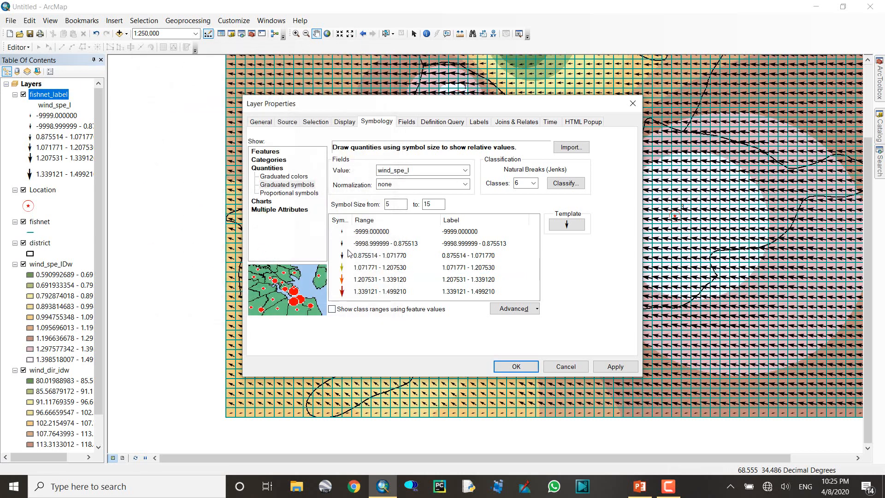
# - Color the arrow symbol of the class 0.875514 - 1.071770 green and apply the class colors to the layer
pyautogui.doubleClick(343, 256)
pyautogui.click(356, 153)
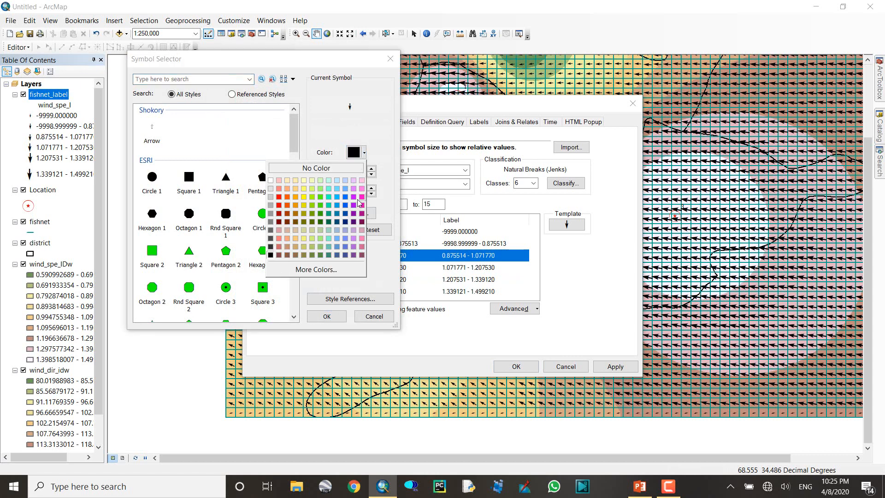
pyautogui.click(321, 208)
pyautogui.click(327, 317)
pyautogui.click(517, 367)
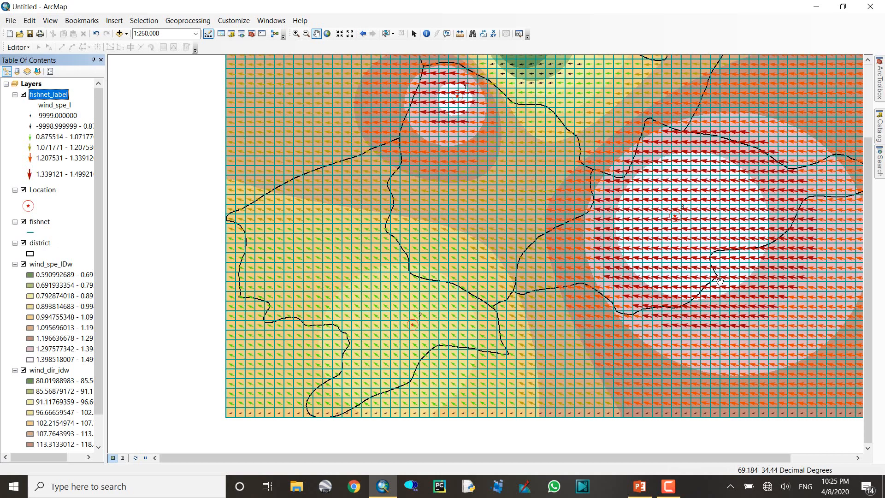
# - Hide the fishnet, district and Location layers so the wind arrows show over the speed raster
pyautogui.moveTo(715, 283); pyautogui.dragTo(689, 301)
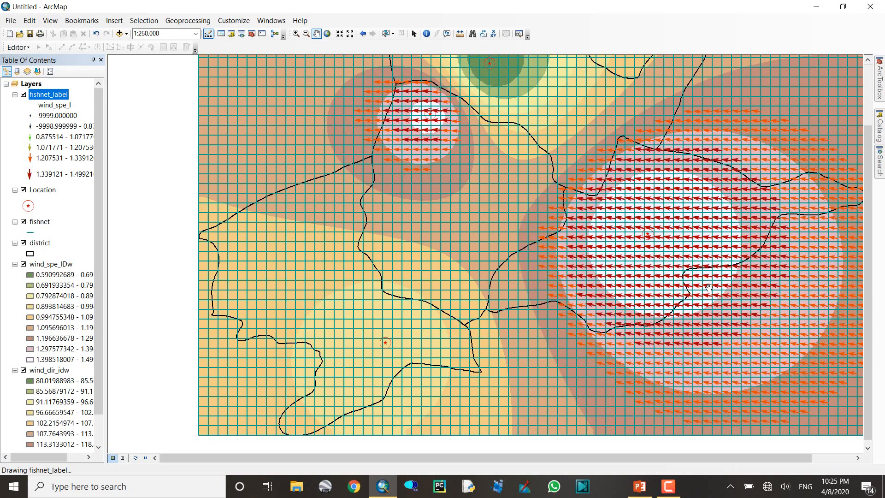
pyautogui.moveTo(654, 225); pyautogui.dragTo(397, 171)
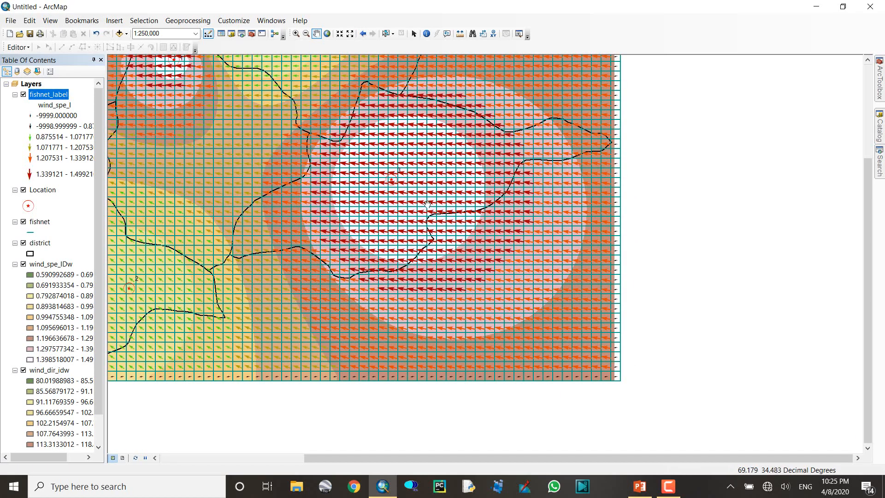
pyautogui.moveTo(428, 204); pyautogui.dragTo(640, 286)
pyautogui.scroll(2, 551, 262)
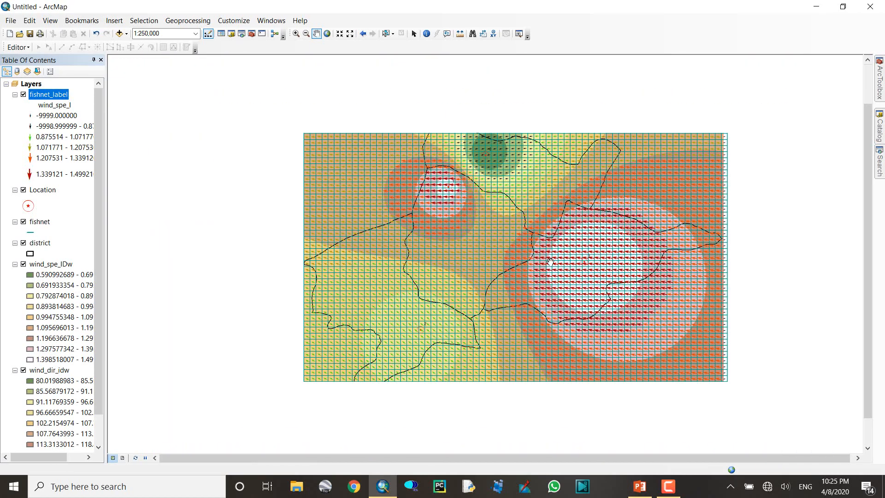
pyautogui.moveTo(560, 255); pyautogui.dragTo(504, 250)
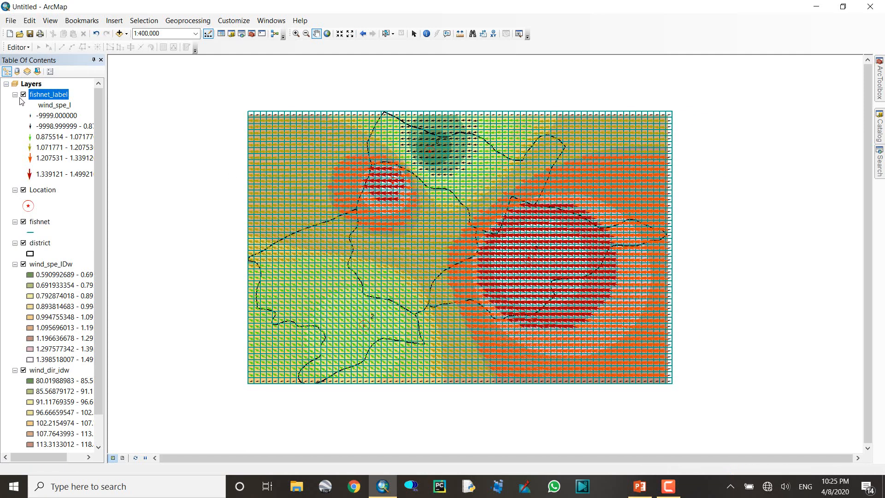
pyautogui.click(24, 222)
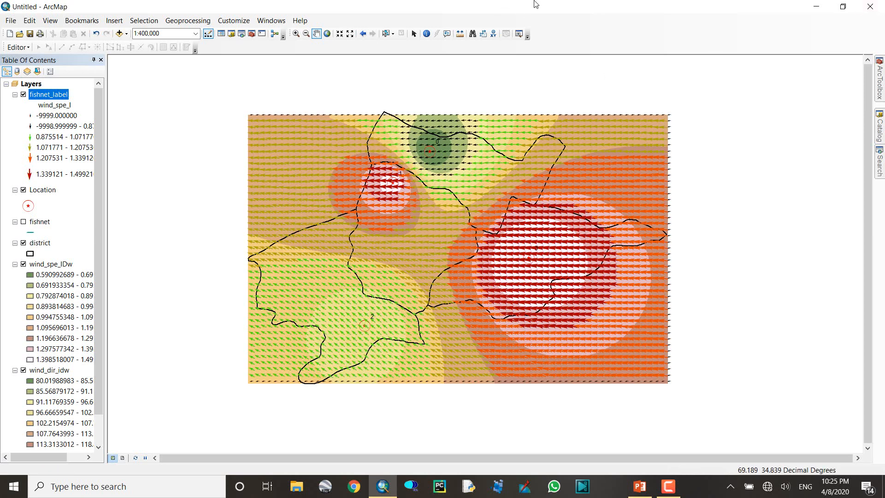
pyautogui.click(24, 243)
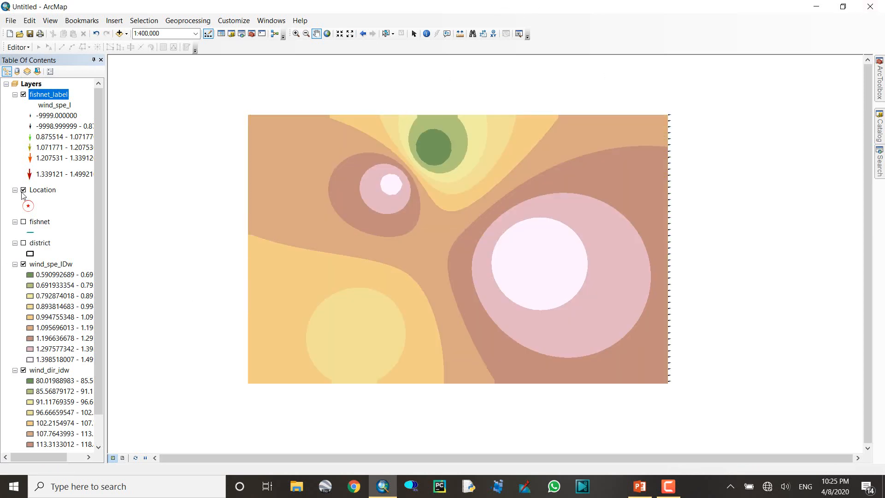
pyautogui.click(24, 190)
# - Collapse the legends of the fishnet, district, wind_spe_IDw, wind_dir_idw and Location layers
pyautogui.click(15, 221)
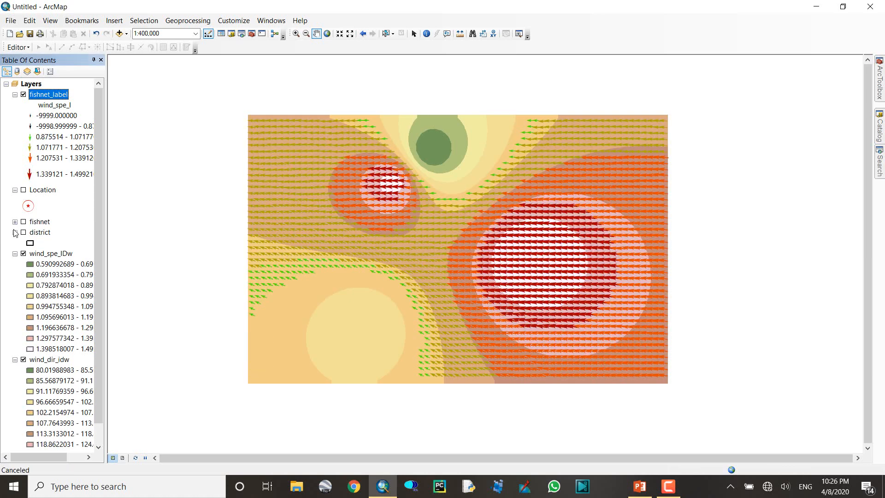
pyautogui.click(15, 232)
pyautogui.click(15, 243)
pyautogui.click(15, 253)
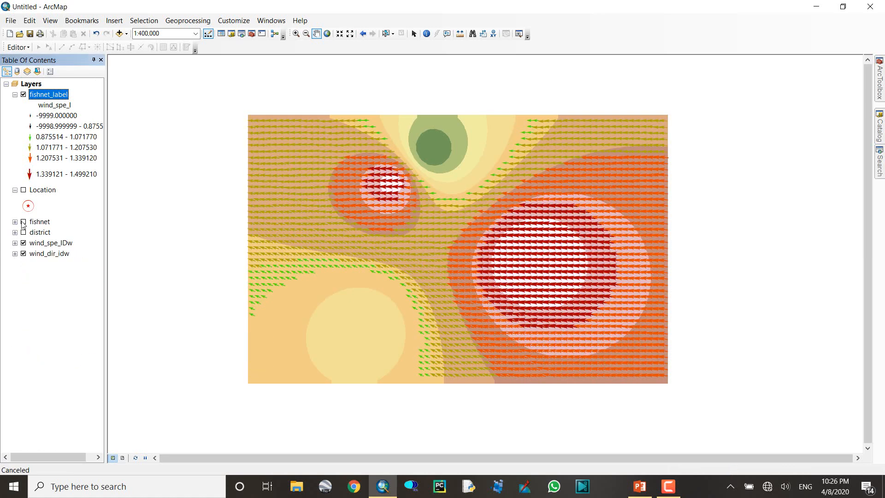
pyautogui.click(16, 190)
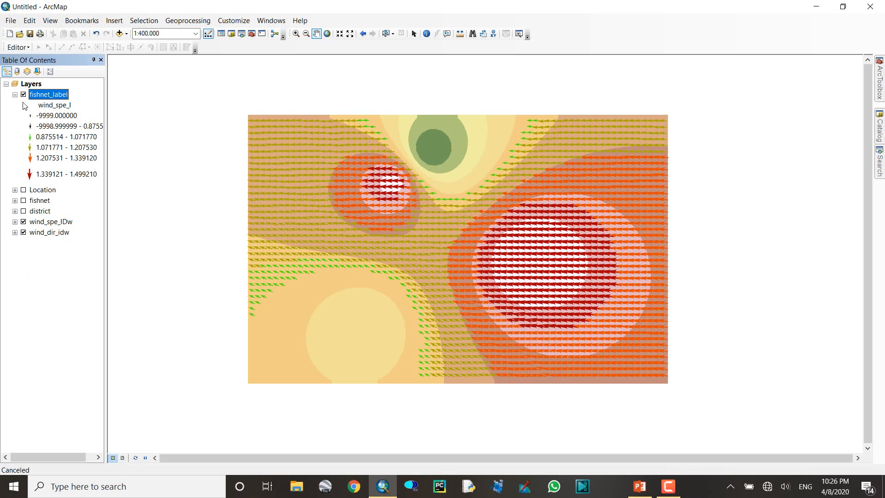
# - Change the color of the 1.207531 - 1.339120 class arrow to red
pyautogui.doubleClick(31, 159)
pyautogui.click(351, 156)
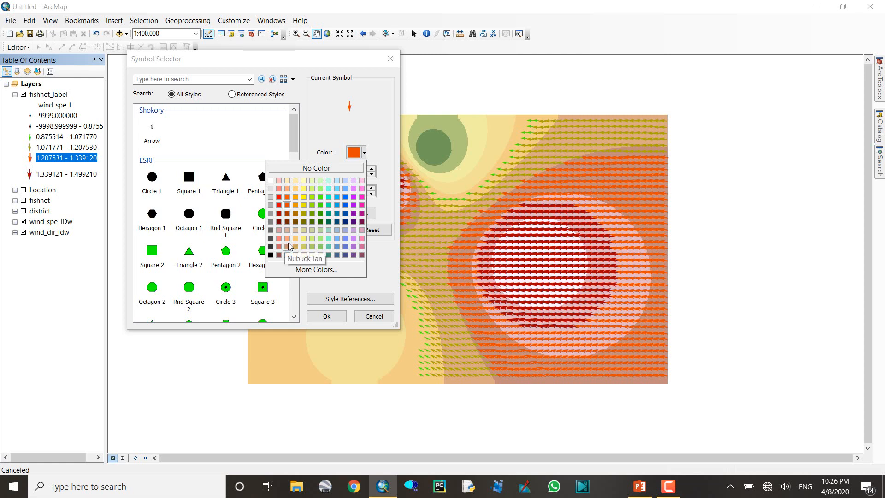
pyautogui.click(279, 205)
pyautogui.click(327, 316)
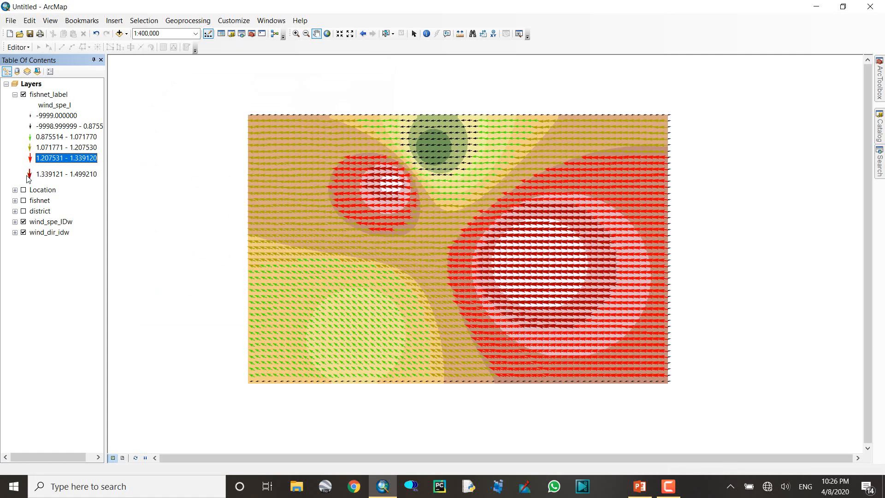
# - Change the color of the 1.071771 - 1.207530 class arrow to black
pyautogui.doubleClick(31, 148)
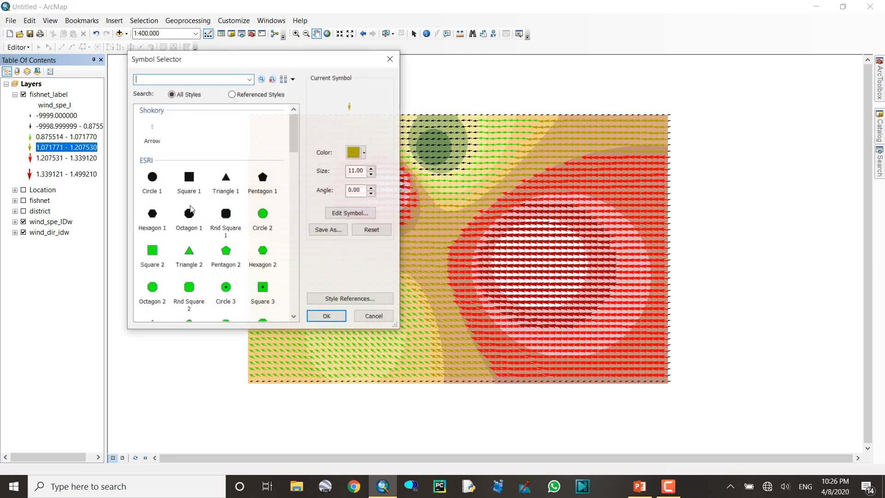
pyautogui.click(354, 153)
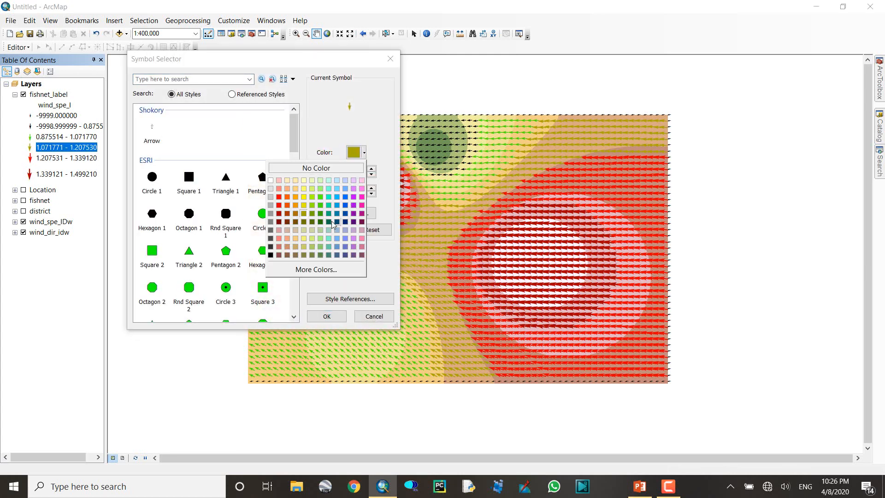
pyautogui.click(271, 255)
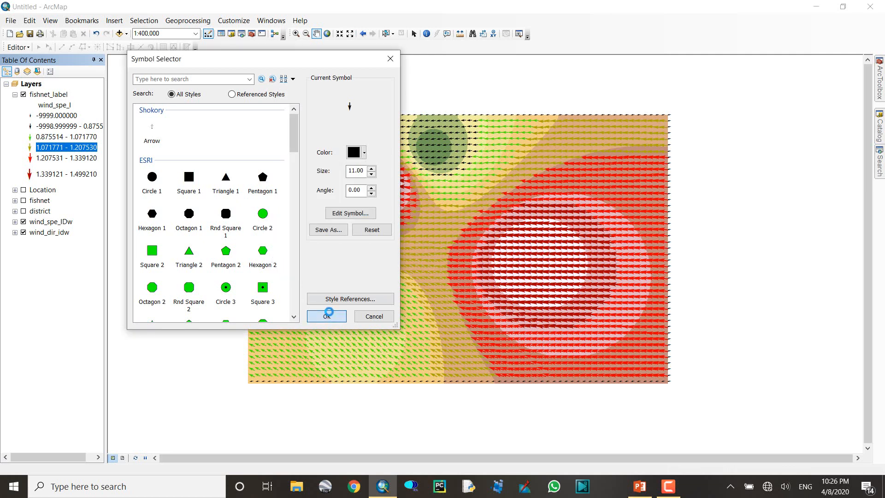
pyautogui.click(325, 315)
# - Change the color of the 0.875514 - 1.071770 class arrow to Peony Pink
pyautogui.doubleClick(31, 137)
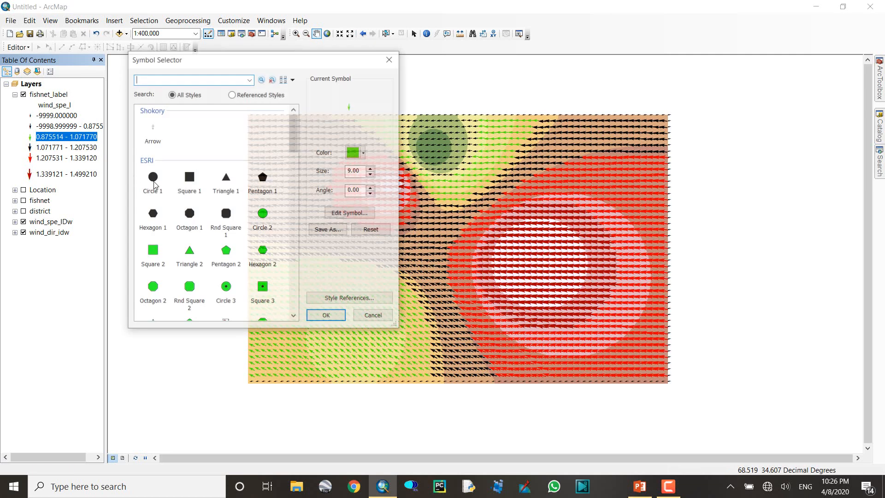
pyautogui.click(354, 154)
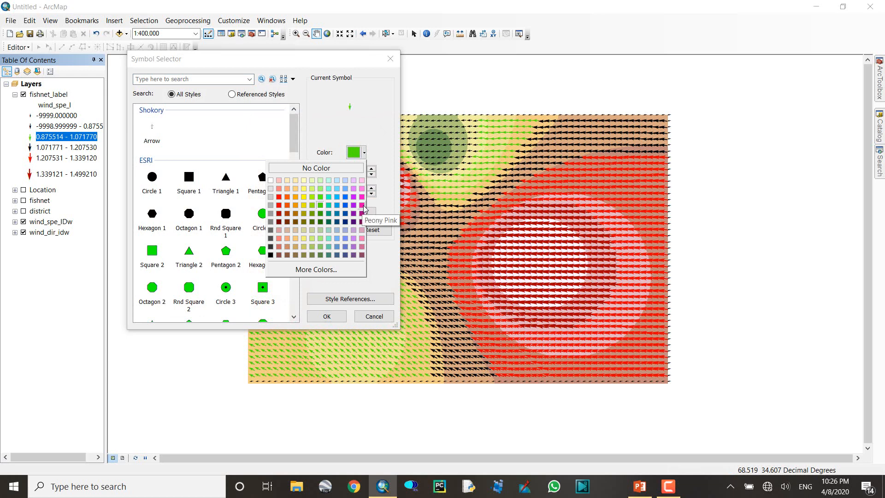
pyautogui.click(362, 207)
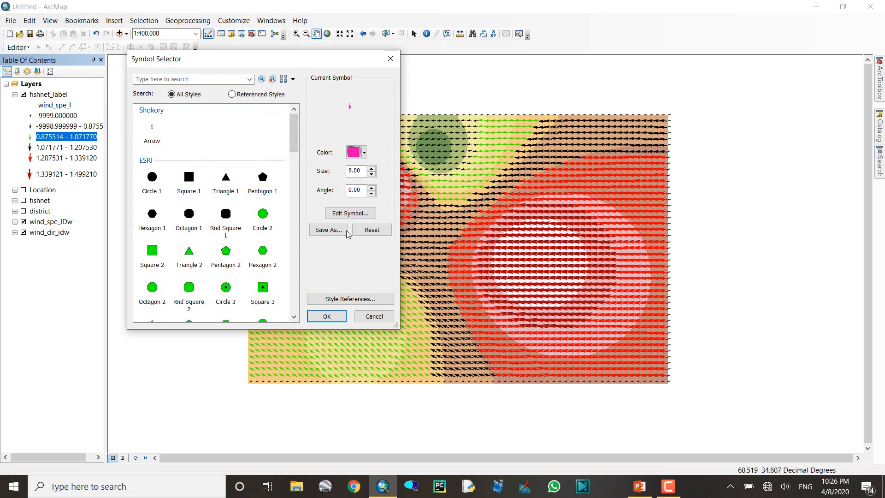
pyautogui.click(326, 316)
# - Change the color of the arrow for the class starting at -9998.999999 to purple
pyautogui.doubleClick(33, 126)
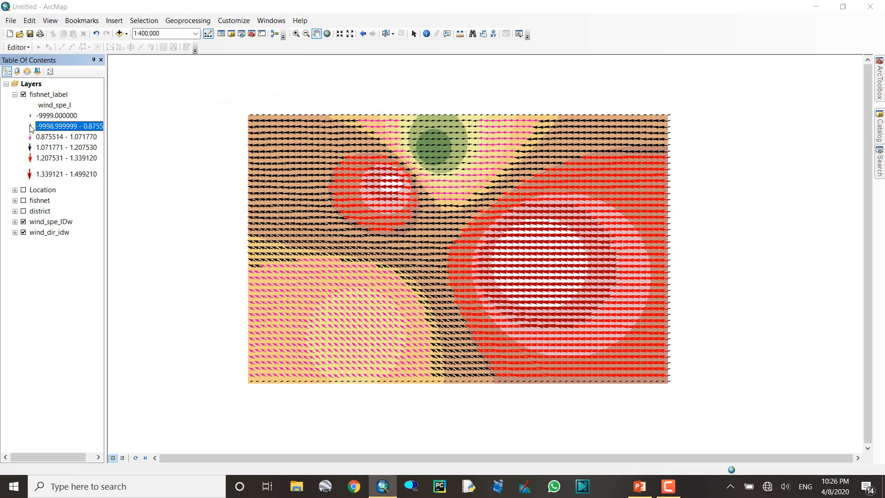
pyautogui.click(357, 154)
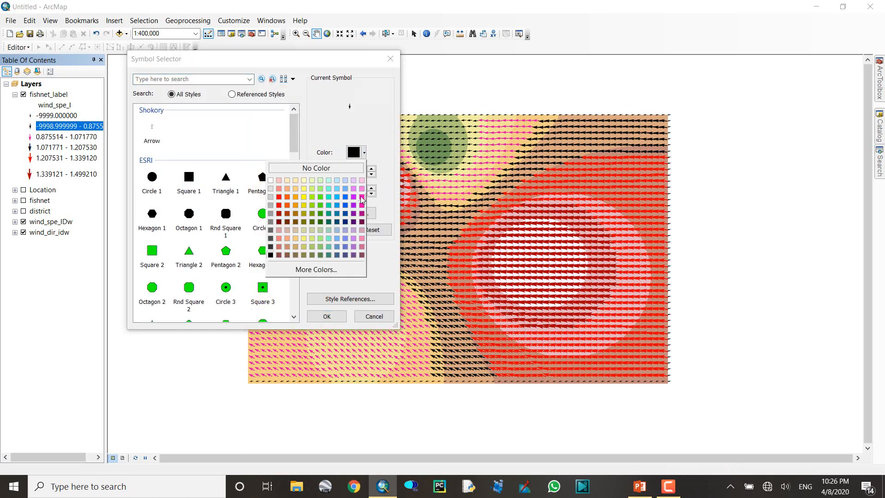
pyautogui.click(354, 205)
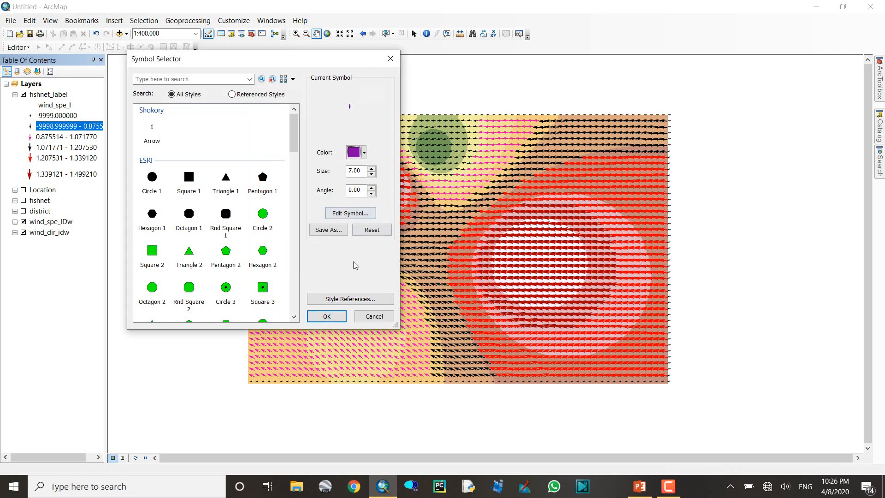
pyautogui.click(328, 317)
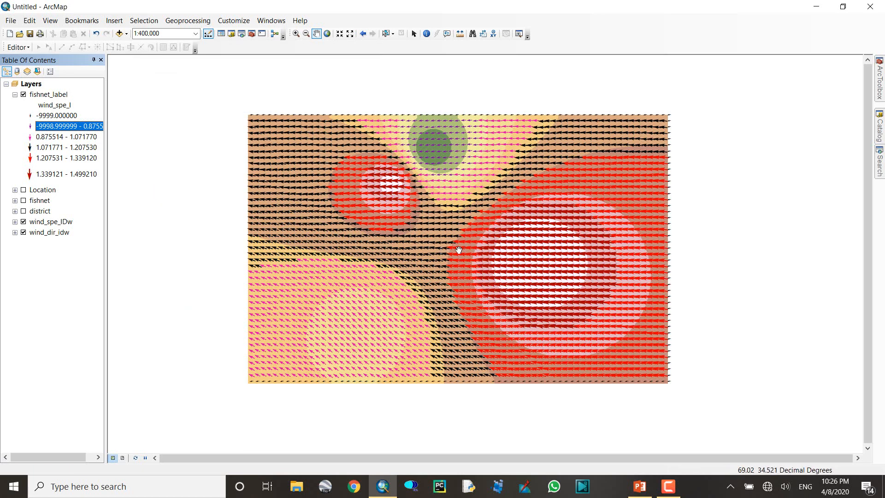
# - Switch the map to layout view and close the floating Layout toolbar
pyautogui.click(296, 34)
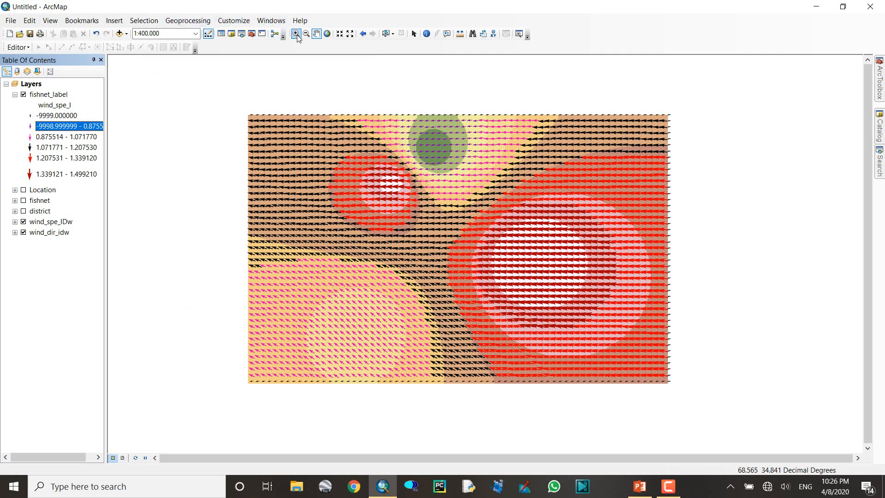
pyautogui.moveTo(240, 109); pyautogui.dragTo(674, 390)
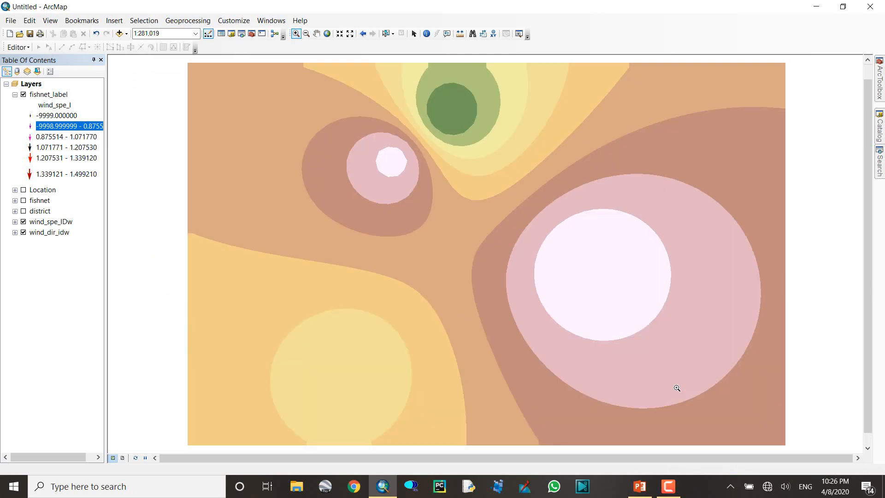
pyautogui.click(123, 458)
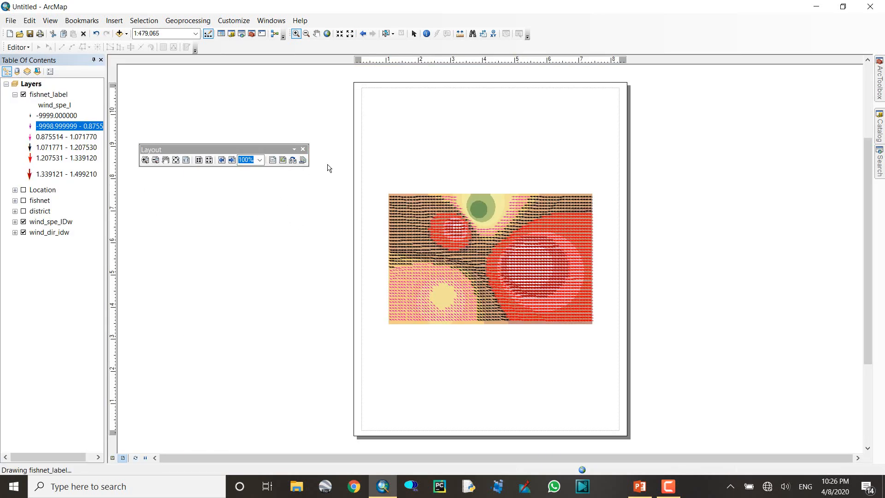
pyautogui.click(303, 150)
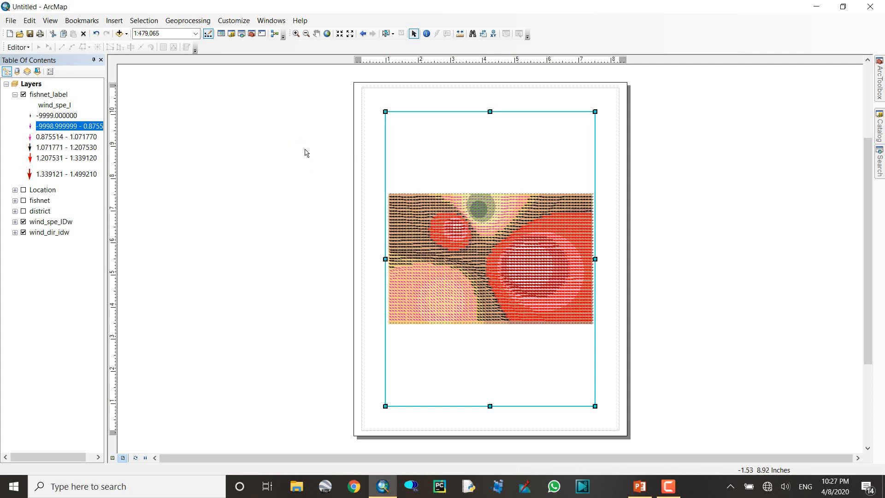
# - Set the paper size of the layout page to A4 in the page and print setup
pyautogui.click(11, 20)
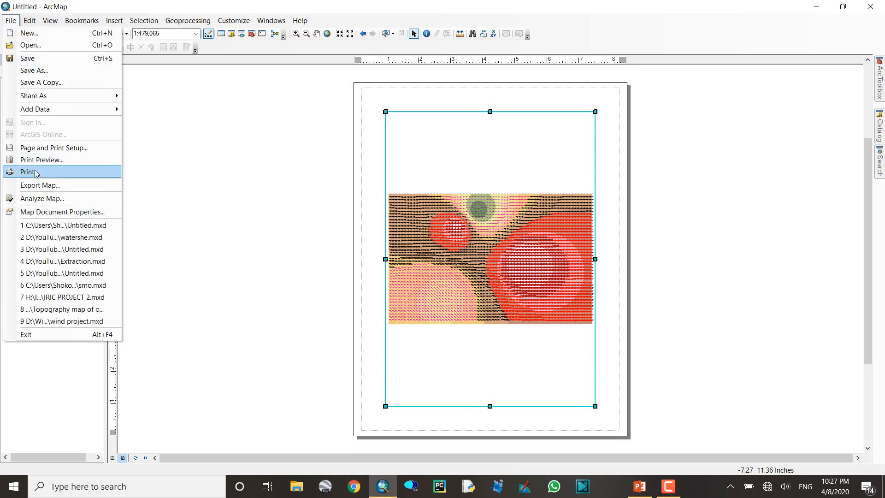
pyautogui.click(54, 151)
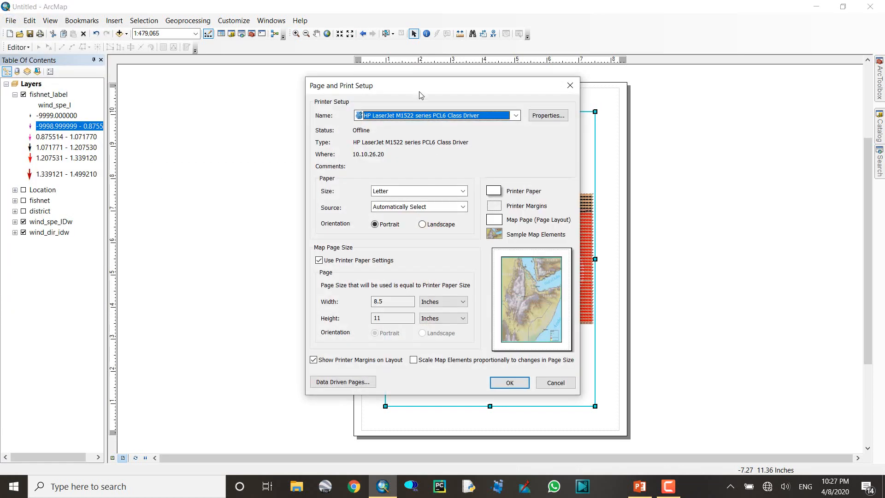
pyautogui.moveTo(411, 84); pyautogui.dragTo(161, 63)
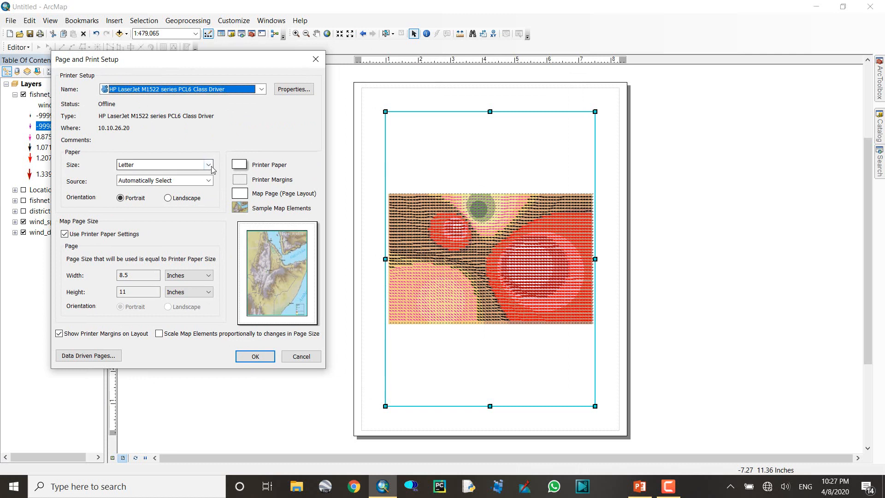
pyautogui.click(185, 164)
pyautogui.scroll(3, 183, 182)
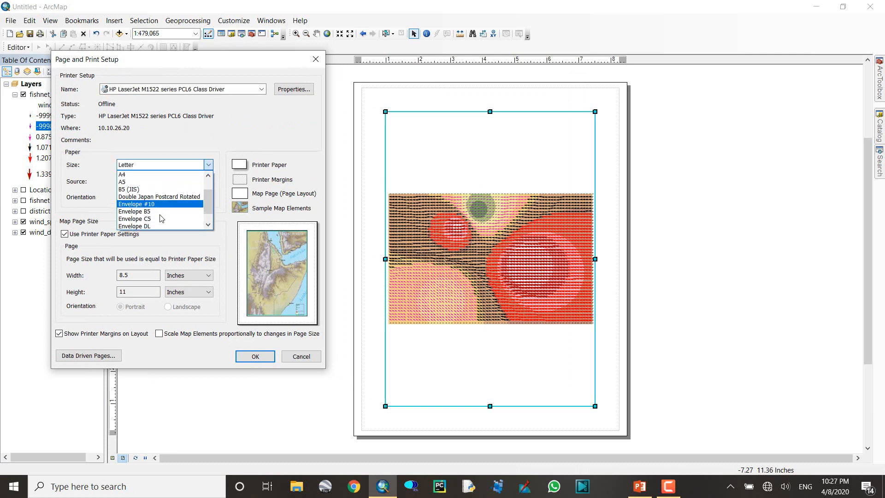
pyautogui.click(147, 182)
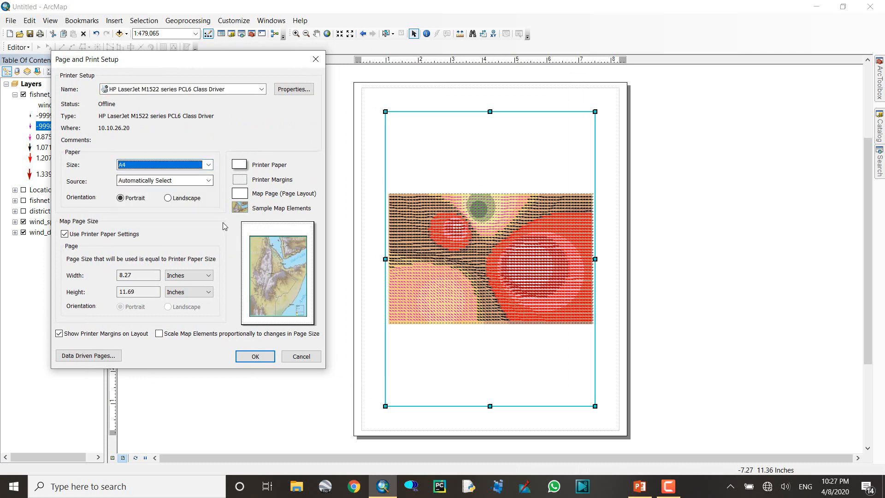
pyautogui.click(255, 356)
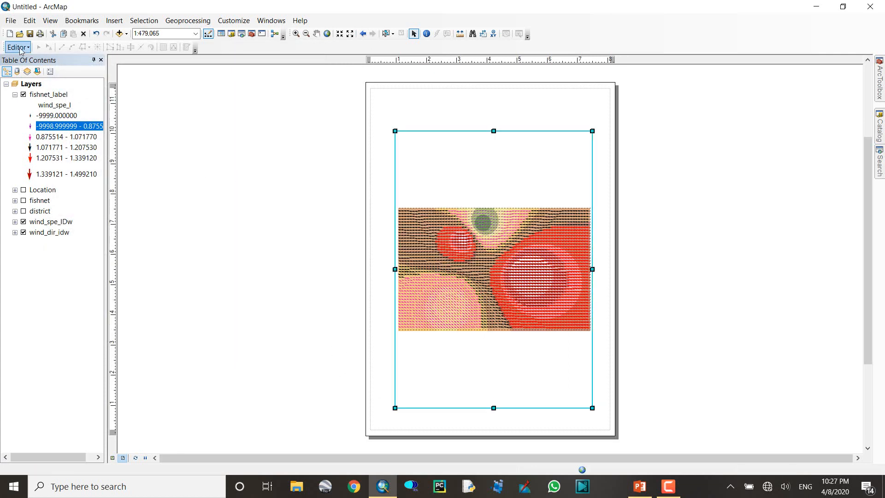
# - Set the layout page orientation to Landscape, keeping A4 as the paper size
pyautogui.click(11, 21)
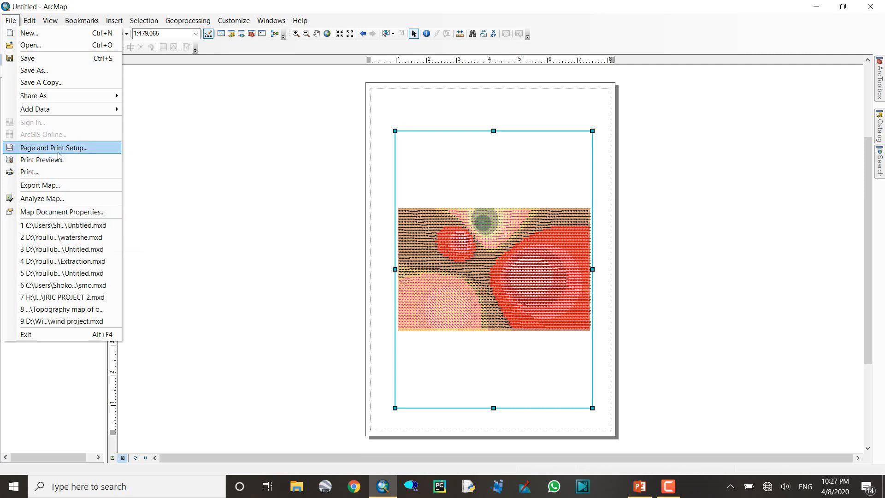
pyautogui.click(54, 148)
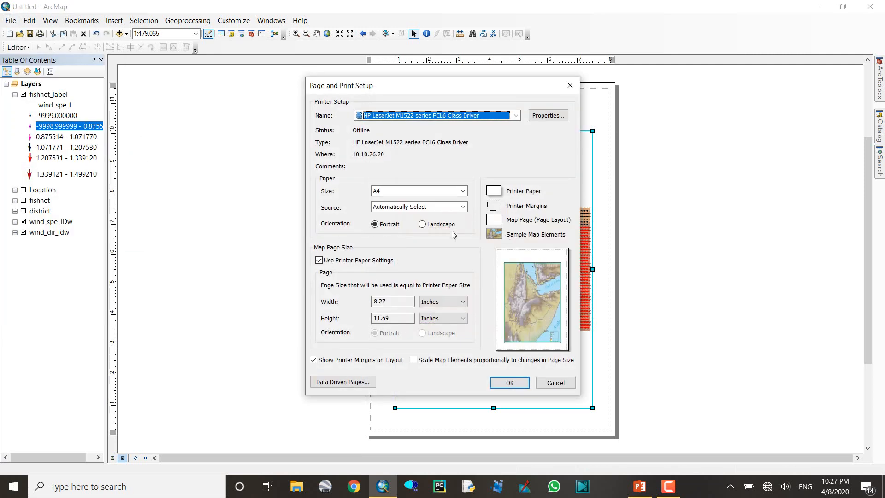
pyautogui.click(441, 224)
pyautogui.click(433, 193)
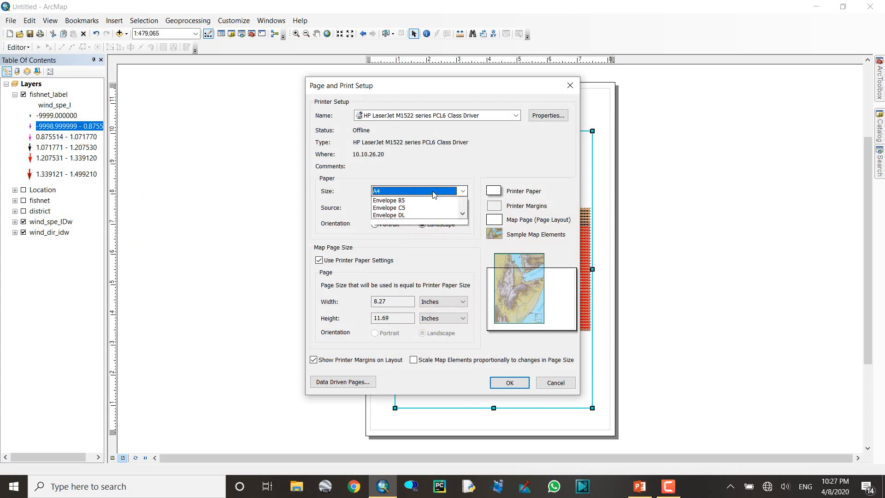
pyautogui.scroll(-2, 423, 233)
pyautogui.scroll(3, 422, 233)
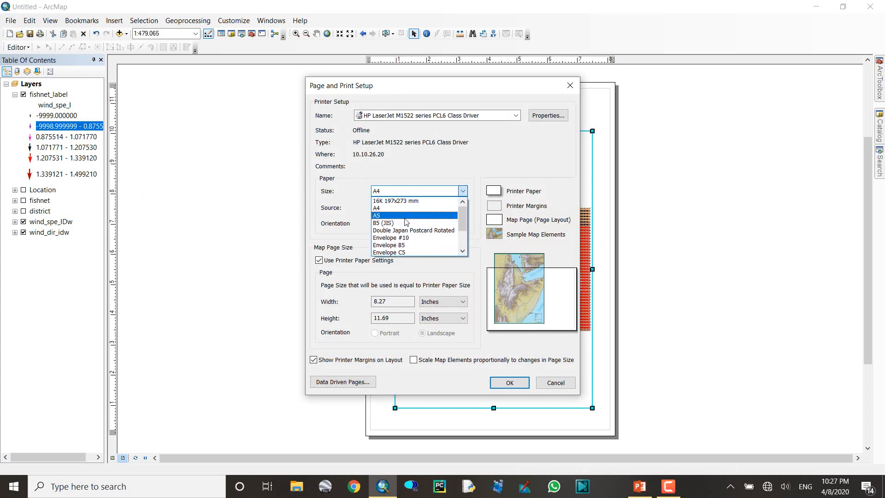
pyautogui.scroll(-2, 399, 212)
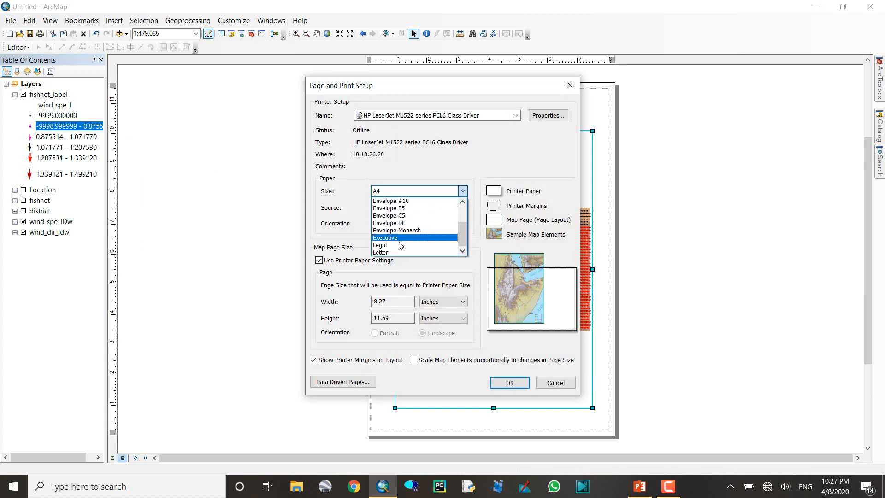
pyautogui.scroll(2, 395, 238)
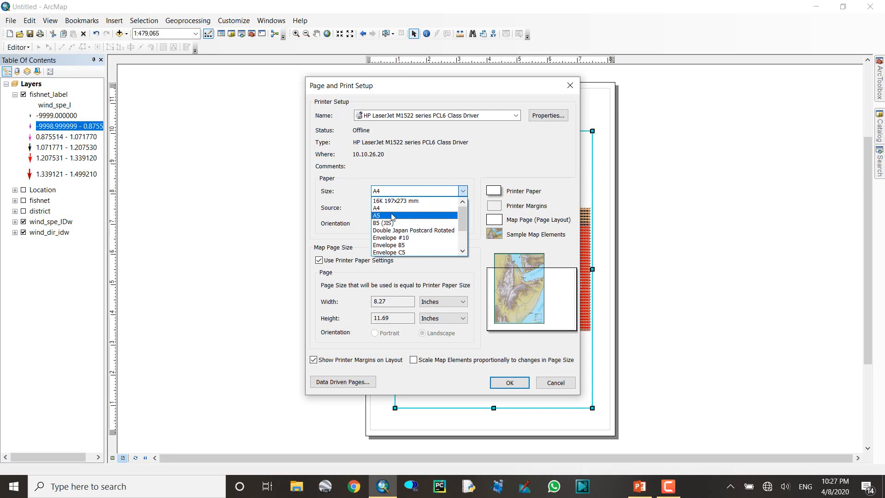
pyautogui.click(392, 209)
pyautogui.click(510, 383)
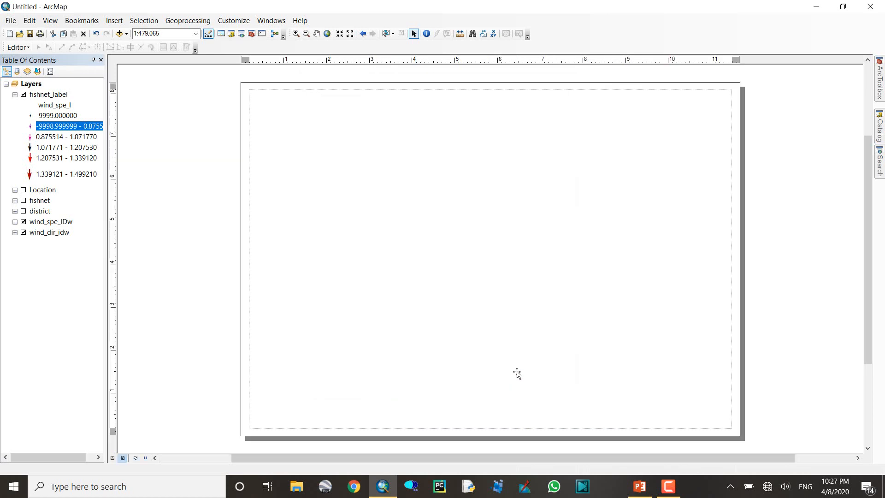
# - Move the data frame on the landscape page and resize its right and upper edges to fit just inside the page margins
pyautogui.click(449, 245)
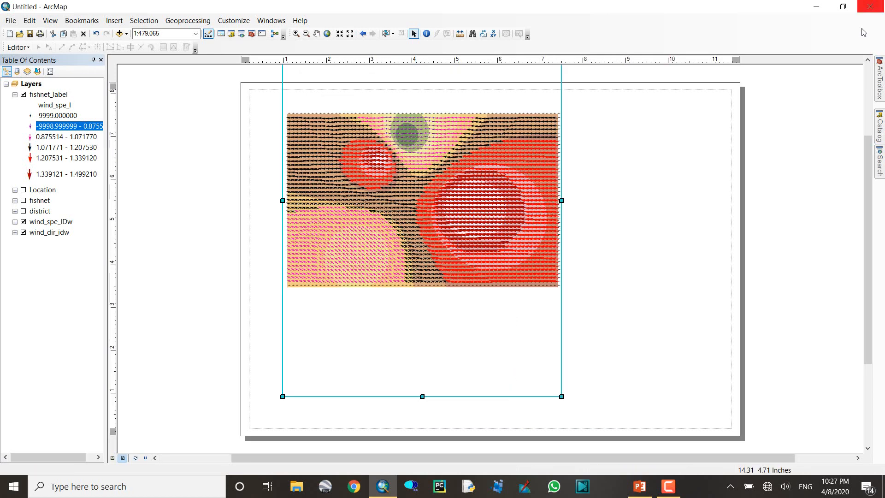
pyautogui.moveTo(332, 371); pyautogui.dragTo(304, 403)
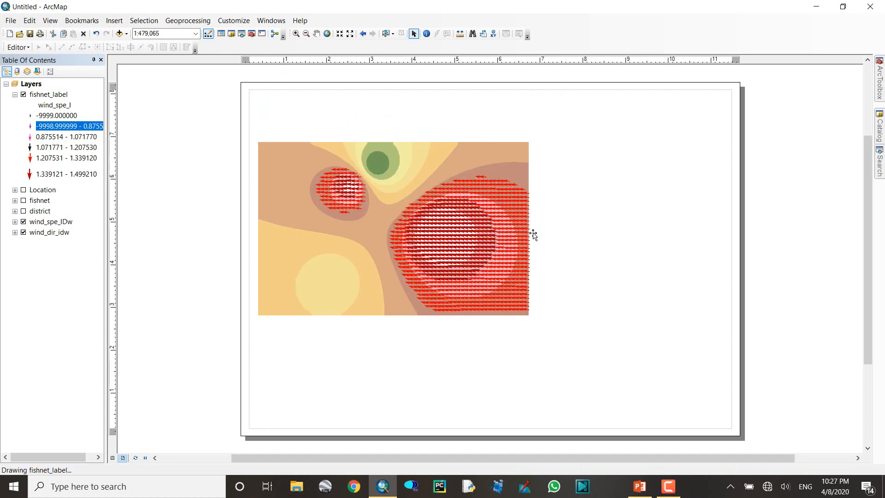
pyautogui.moveTo(533, 229); pyautogui.dragTo(728, 253)
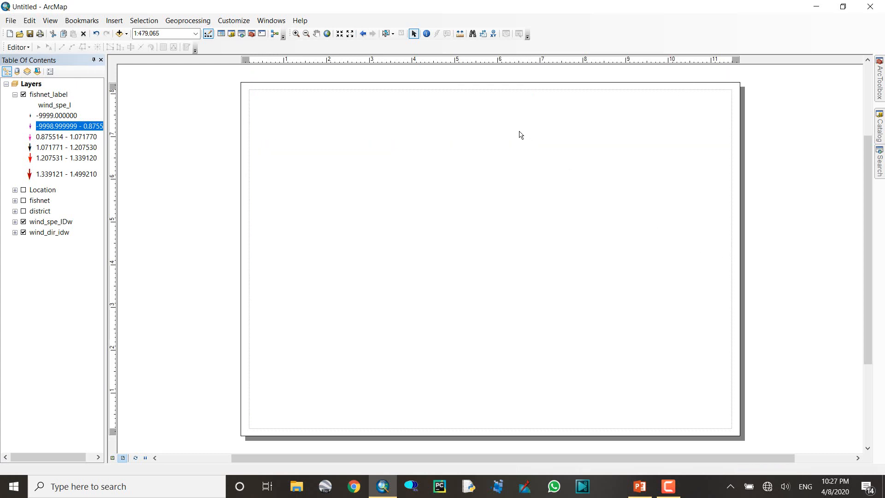
pyautogui.moveTo(866, 206); pyautogui.dragTo(864, 157)
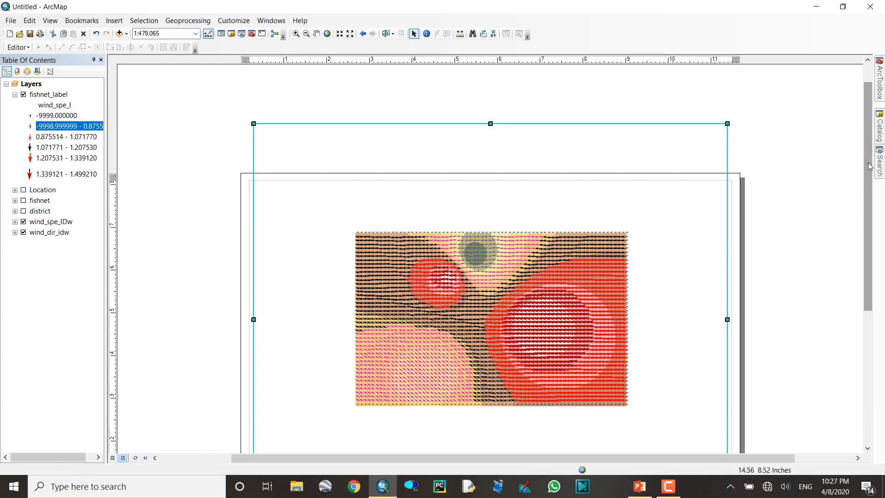
pyautogui.moveTo(485, 157); pyautogui.dragTo(478, 187)
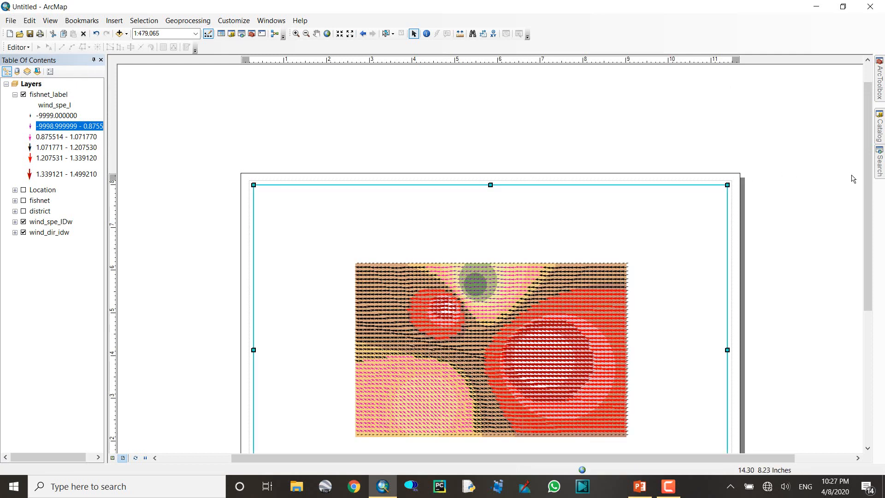
pyautogui.moveTo(868, 189); pyautogui.dragTo(871, 233)
# - Enlarge the wind map inside the data frame so that the raster extent fills the frame
pyautogui.click(350, 33)
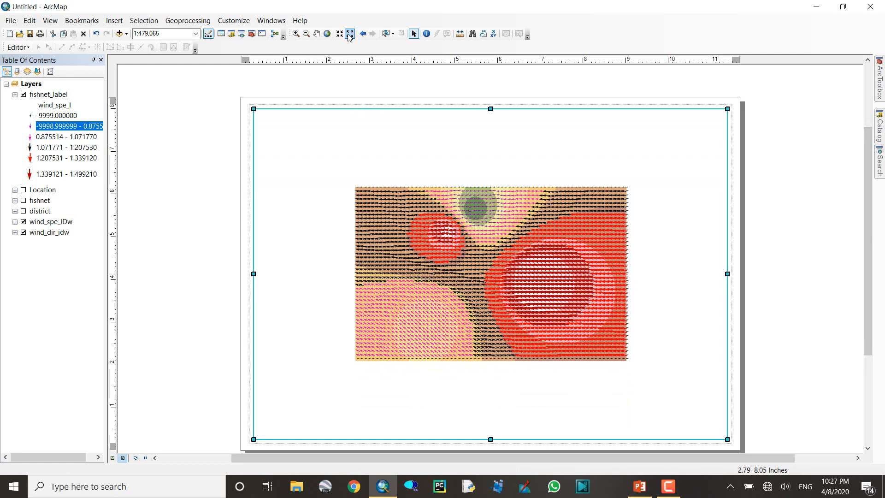
pyautogui.click(296, 34)
pyautogui.moveTo(351, 183); pyautogui.dragTo(635, 367)
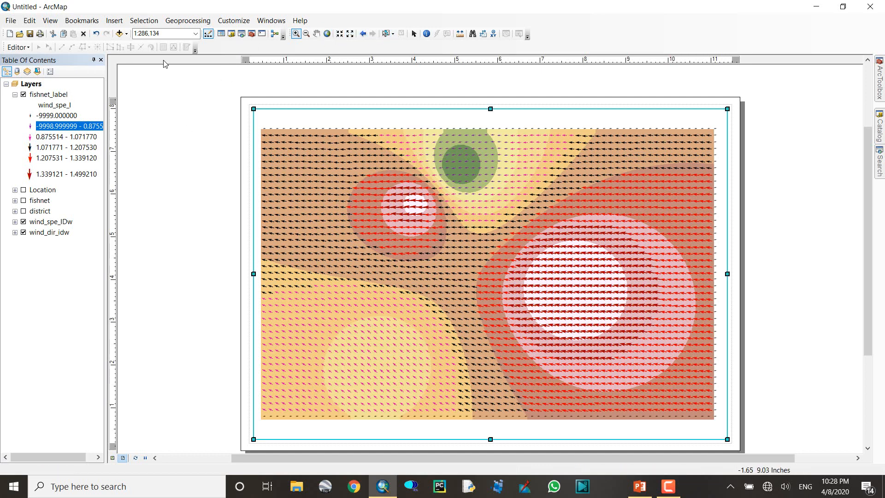
pyautogui.click(316, 33)
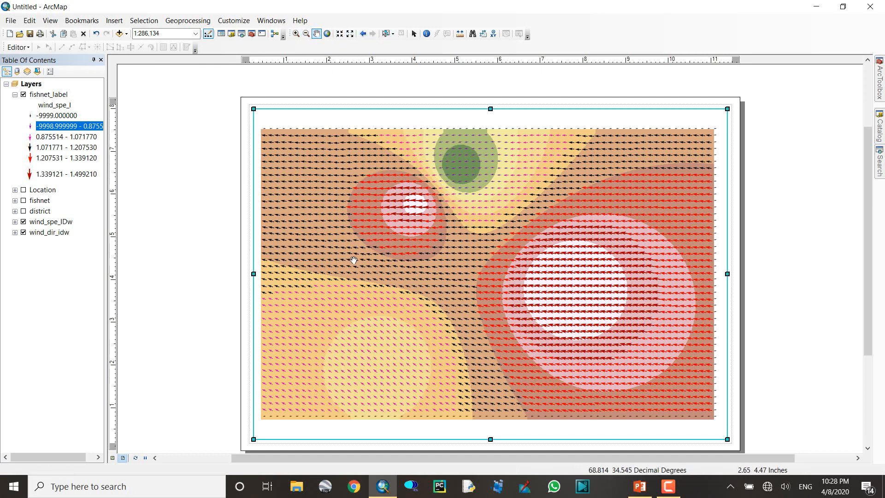
# - Insert a text element on the layout page reading "Wind_Direction Map"
pyautogui.click(114, 21)
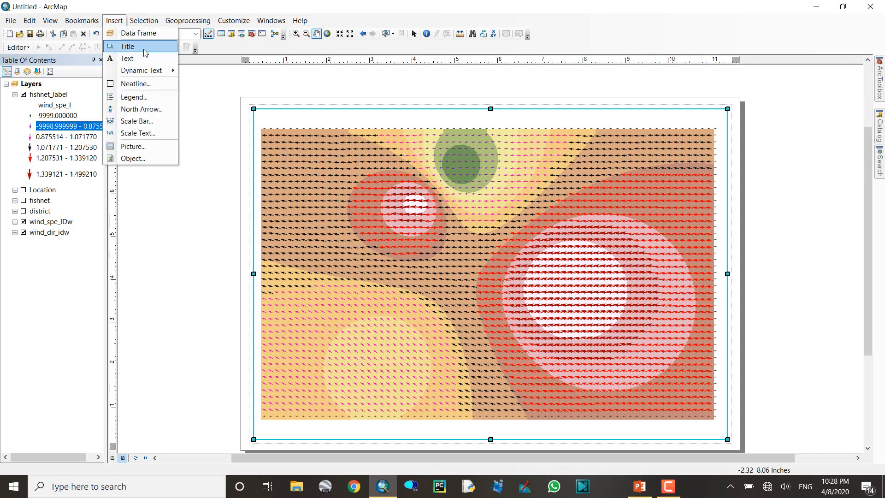
pyautogui.click(127, 58)
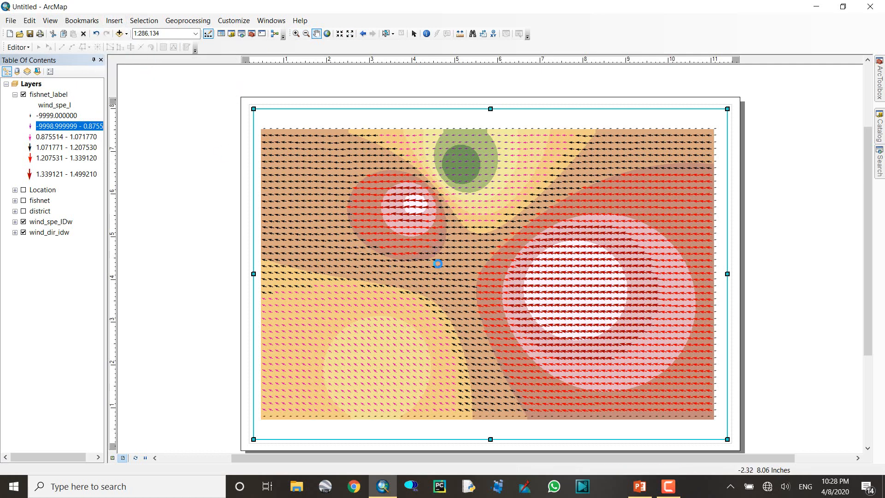
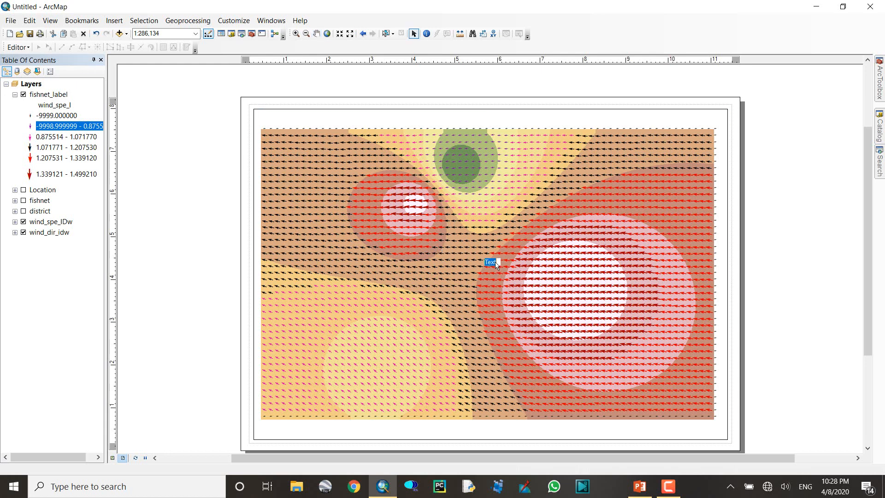
pyautogui.moveTo(497, 262); pyautogui.dragTo(485, 265)
pyautogui.write('Wind Direction Map')
pyautogui.click(512, 256)
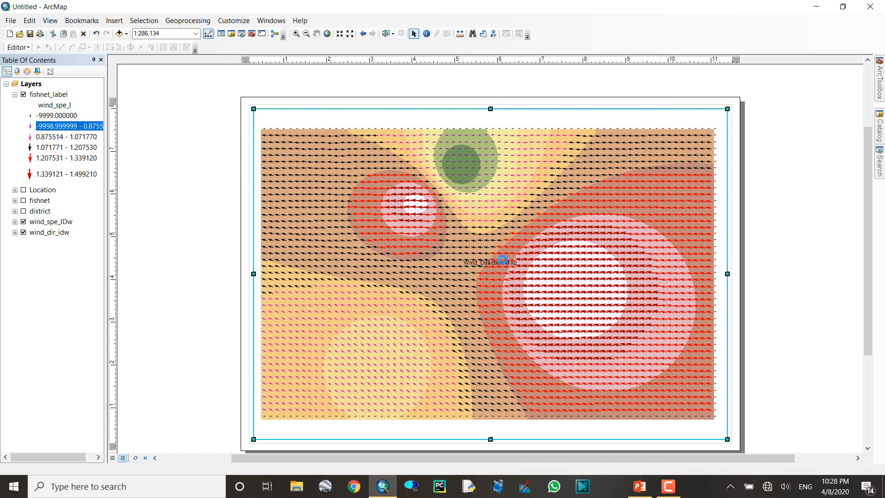
# - Format the "Wind_Direction Map" text as bold at size 22 and move it above the raster inside the data frame's upper edge
pyautogui.doubleClick(503, 259)
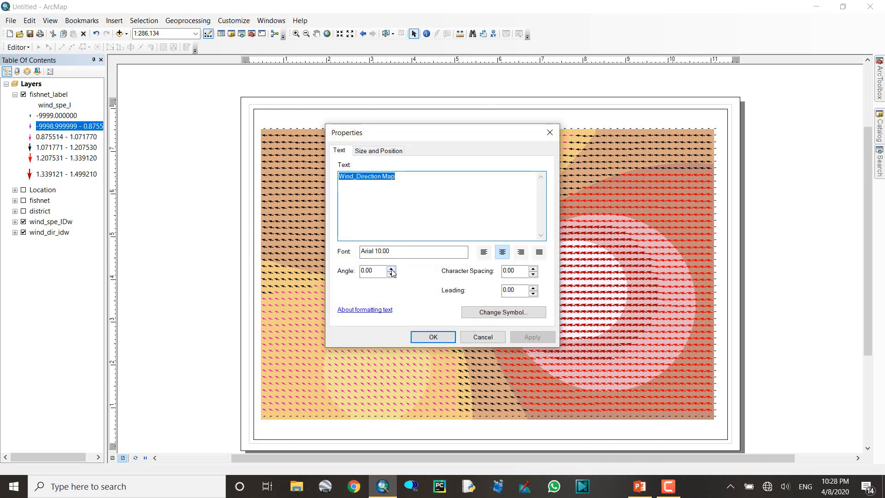
pyautogui.click(492, 318)
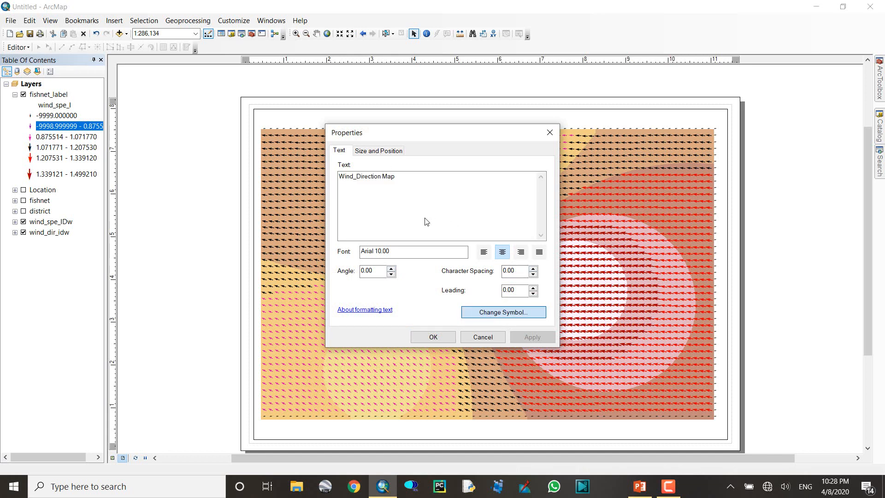
pyautogui.click(503, 314)
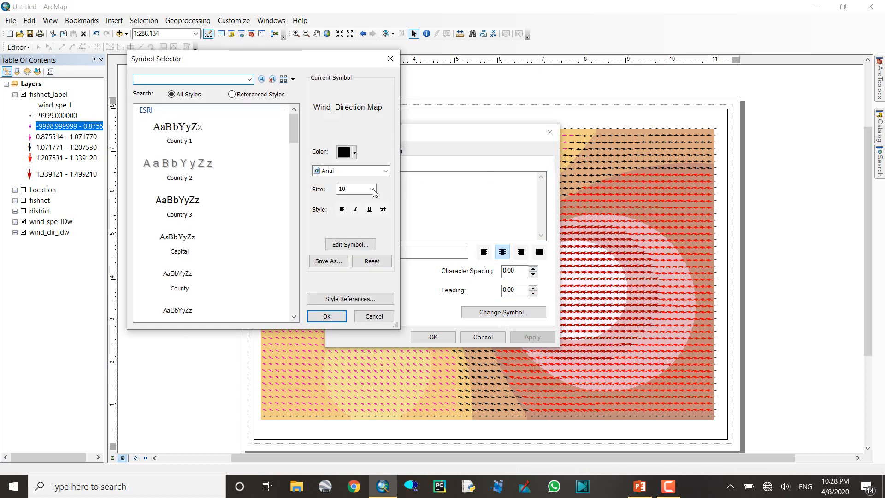
pyautogui.click(373, 189)
pyautogui.click(351, 252)
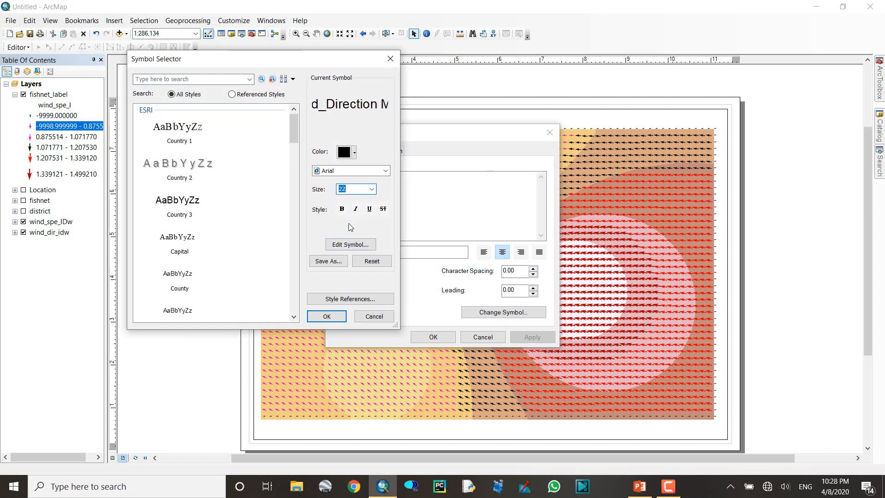
pyautogui.click(326, 316)
pyautogui.click(436, 339)
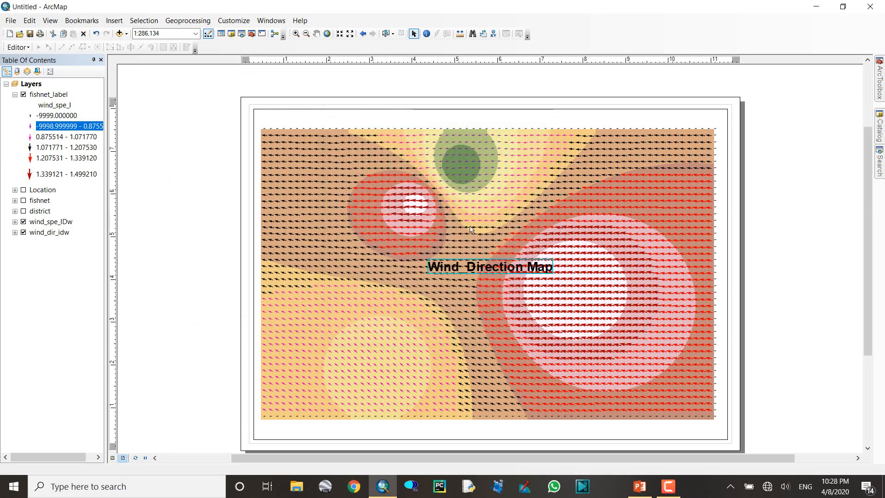
pyautogui.moveTo(491, 270); pyautogui.dragTo(454, 125)
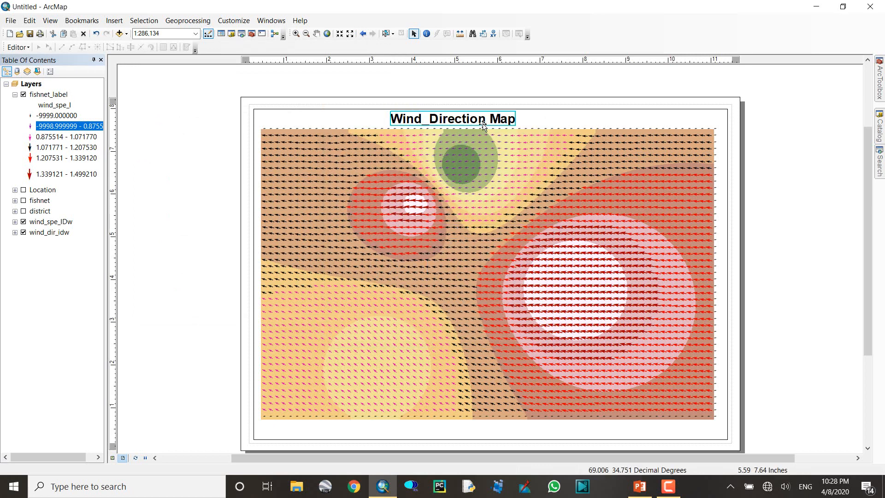
# - Insert a legend containing only the fishnet_label and wind_spe_IDw layers, keeping the default title, frame and spacing settings
pyautogui.click(125, 24)
pyautogui.click(154, 96)
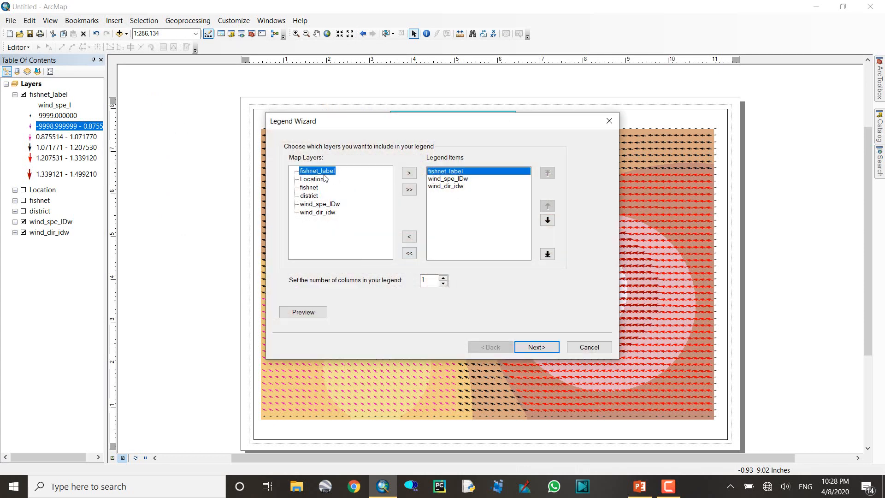
pyautogui.click(409, 253)
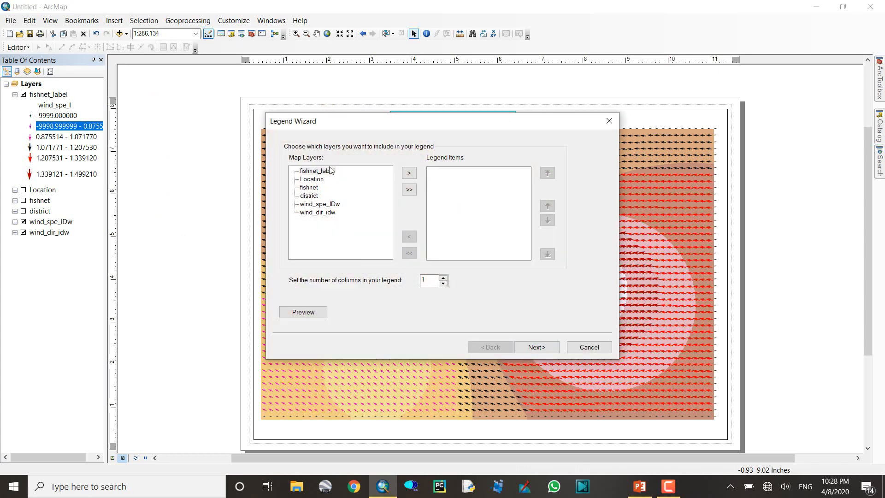
pyautogui.click(316, 171)
pyautogui.click(409, 173)
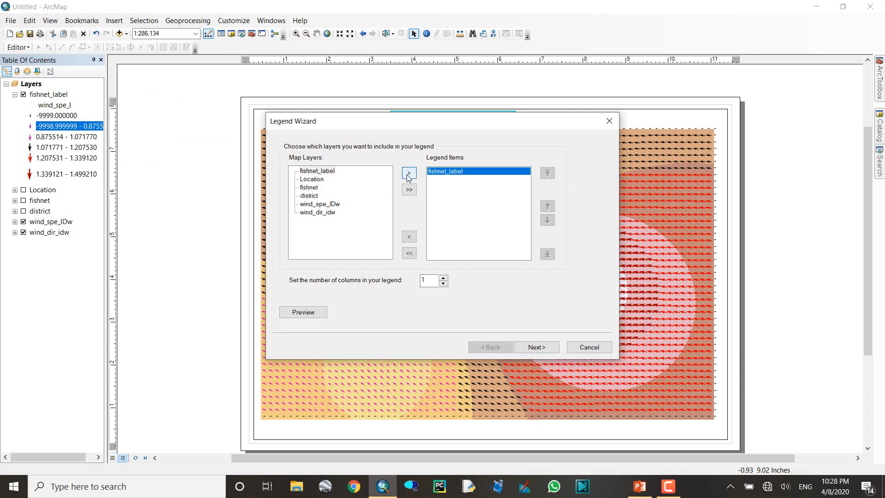
pyautogui.click(333, 205)
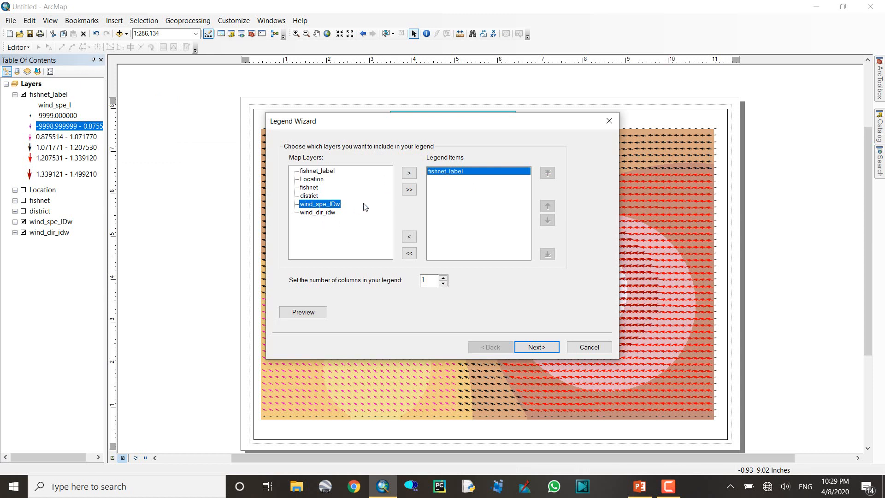
pyautogui.click(409, 173)
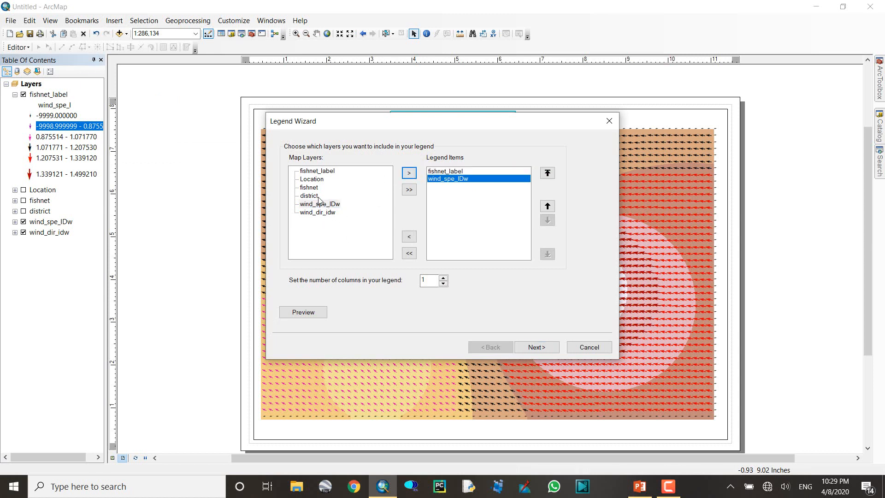
pyautogui.click(539, 349)
pyautogui.click(538, 349)
pyautogui.click(540, 349)
pyautogui.click(543, 348)
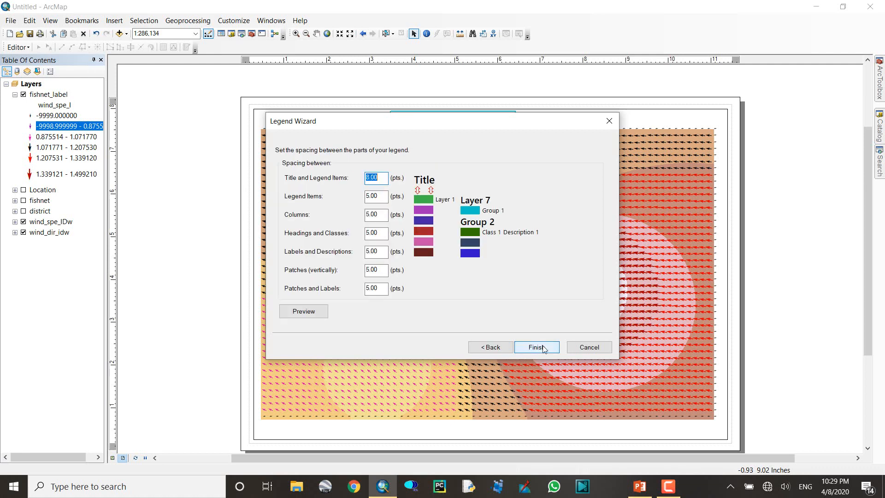
pyautogui.click(543, 348)
# - Move the legend to the data frame's lower-left corner and shrink it from its upper-right corner
pyautogui.moveTo(439, 234); pyautogui.dragTo(304, 361)
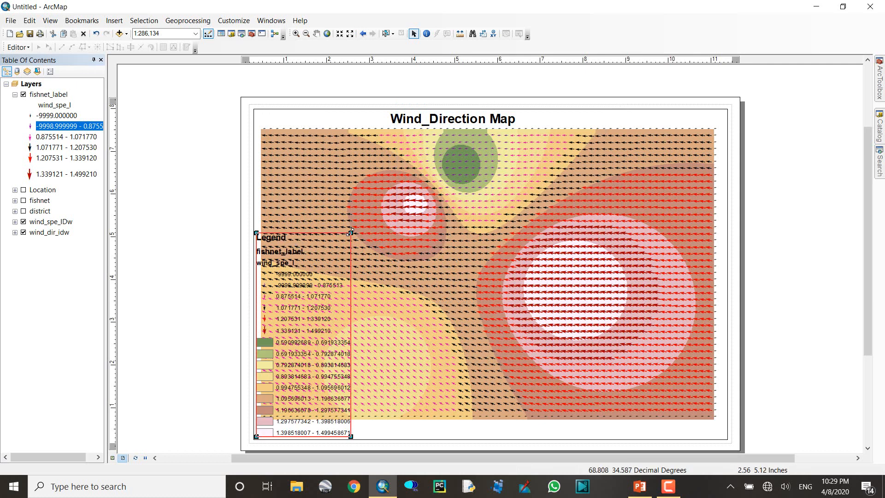
pyautogui.moveTo(350, 232); pyautogui.dragTo(342, 288)
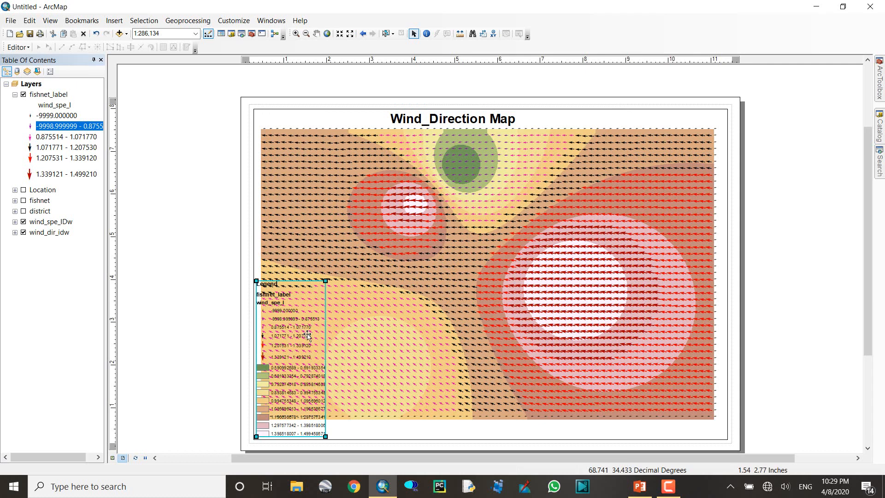
pyautogui.click(363, 429)
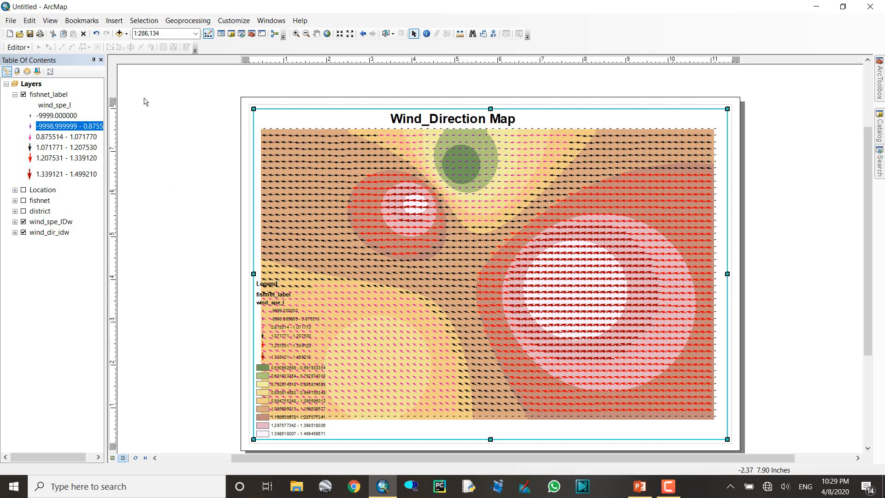
# - Insert an ESRI North 5 north arrow and place it in the data frame's upper-right corner
pyautogui.click(114, 20)
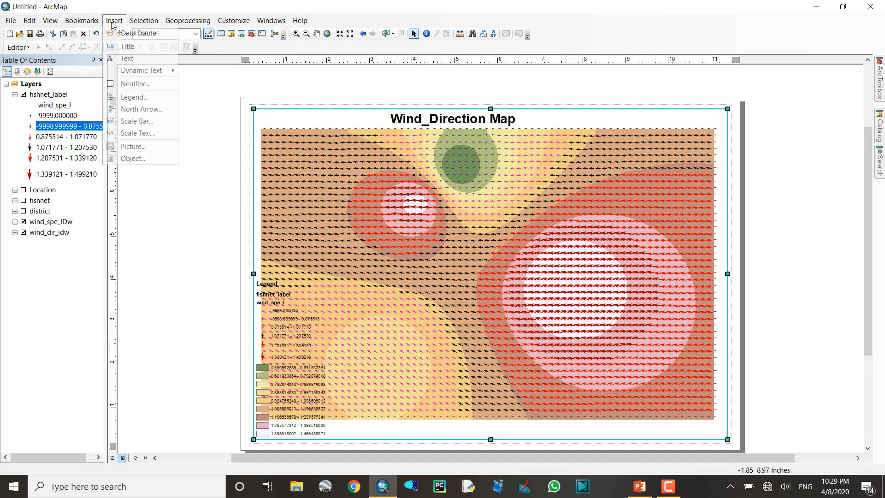
pyautogui.click(151, 111)
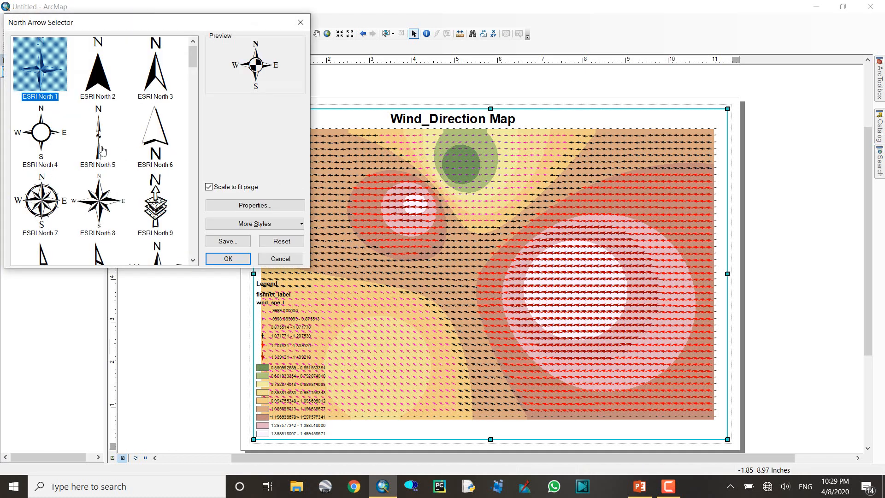
pyautogui.click(101, 148)
pyautogui.click(228, 258)
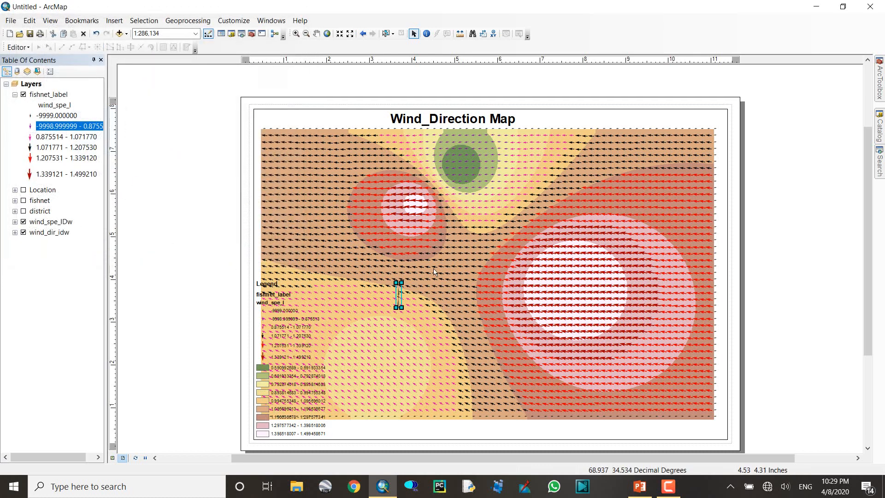
pyautogui.moveTo(401, 295); pyautogui.dragTo(723, 132)
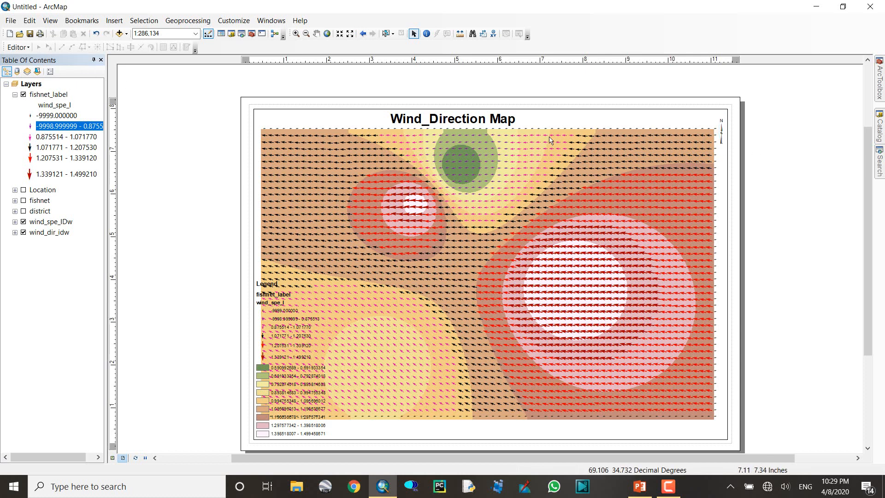
# - Enlarge the north arrow, keeping it in the data frame's upper-right corner
pyautogui.click(722, 133)
pyautogui.moveTo(718, 133)
pyautogui.mouseDown()
pyautogui.moveTo(722, 122)
pyautogui.moveTo(722, 130)
pyautogui.mouseUp()
pyautogui.click(778, 166)
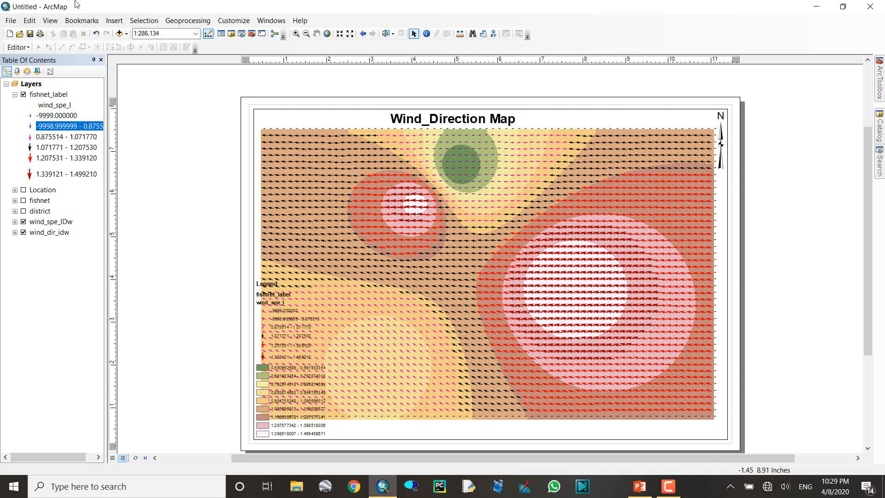
# - Start inserting a scale bar and review its default scale and units, numbers and marks, and format properties
pyautogui.click(114, 20)
pyautogui.click(152, 138)
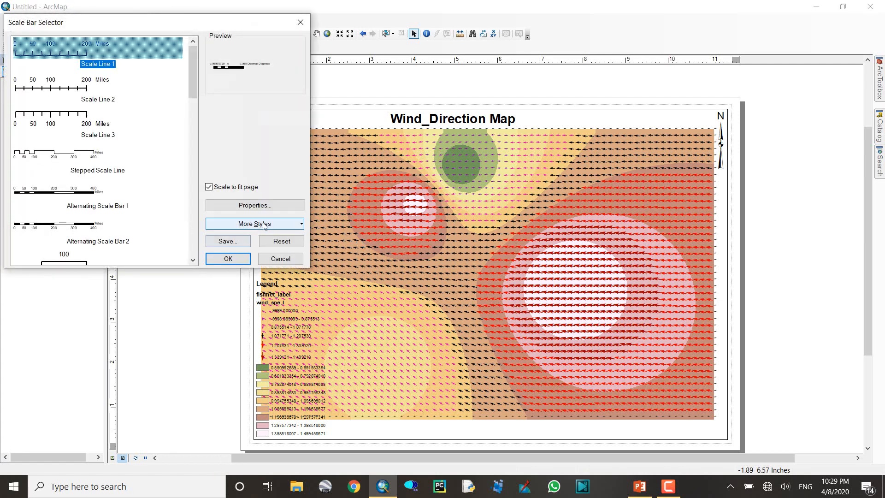
pyautogui.click(264, 206)
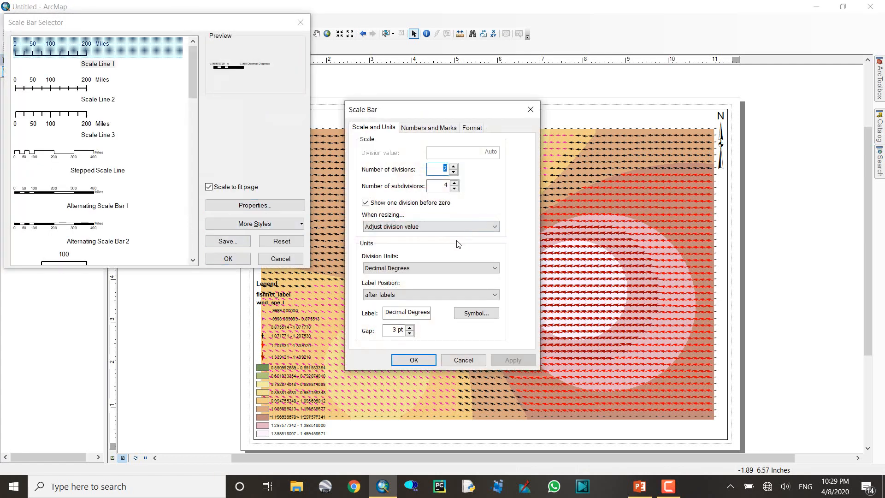
pyautogui.click(415, 128)
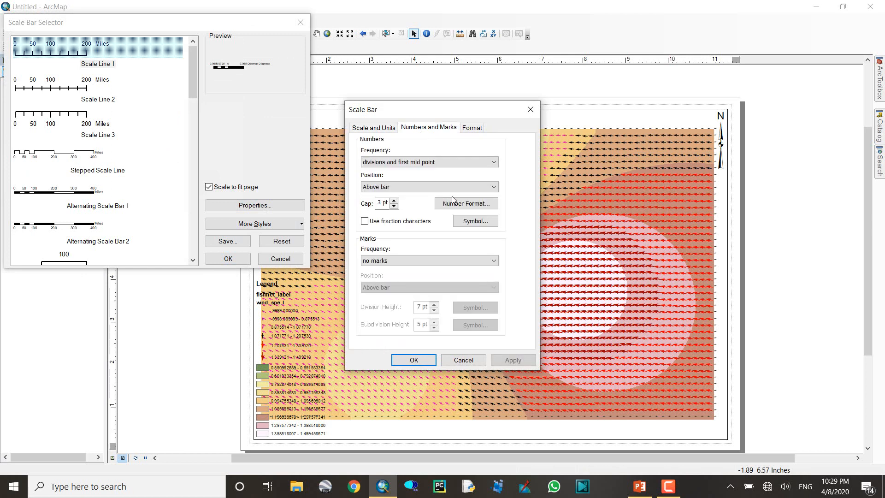
pyautogui.click(473, 128)
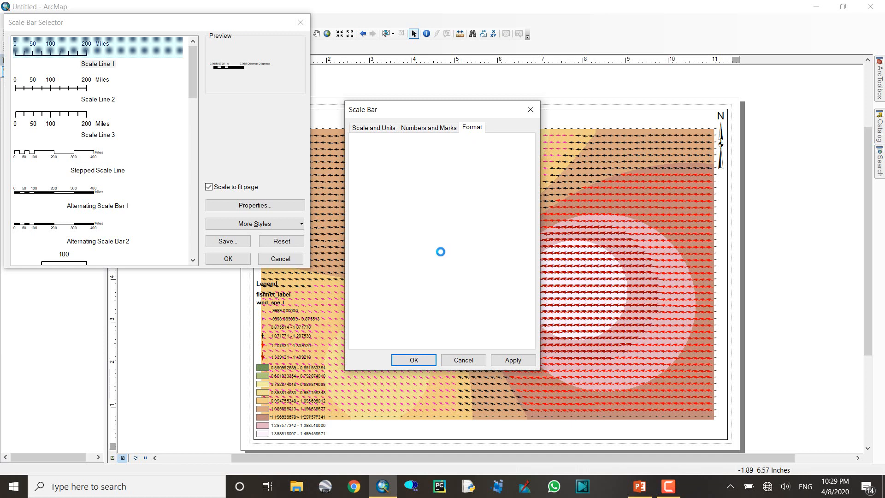
pyautogui.click(373, 128)
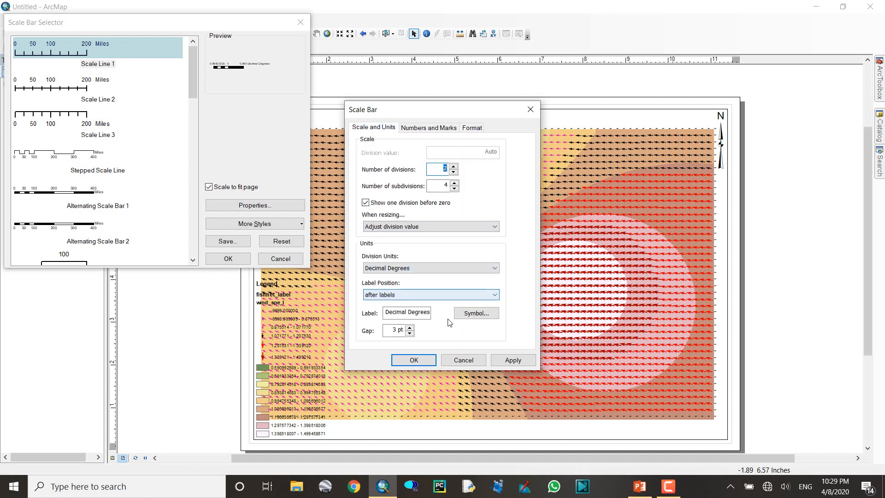
pyautogui.click(414, 360)
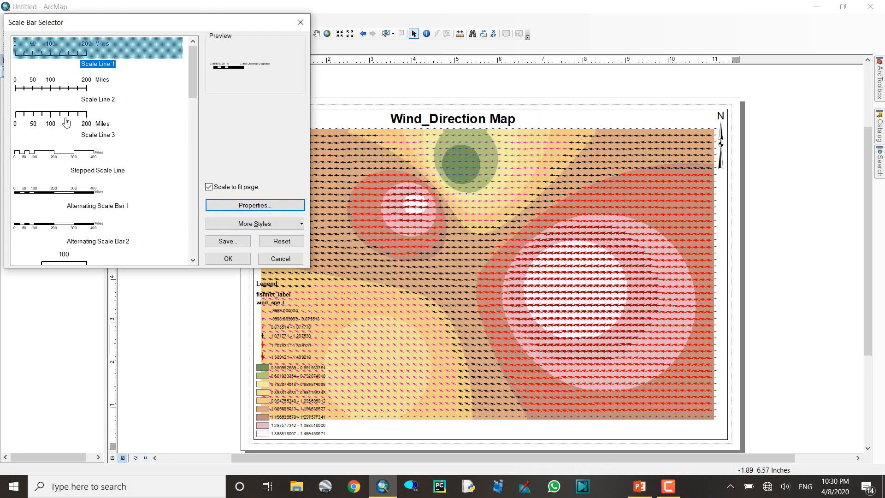
# - Insert an Alternating Scale Bar 1 with Kilometers as division units and place it below the raster, near the middle of the page width
pyautogui.click(67, 193)
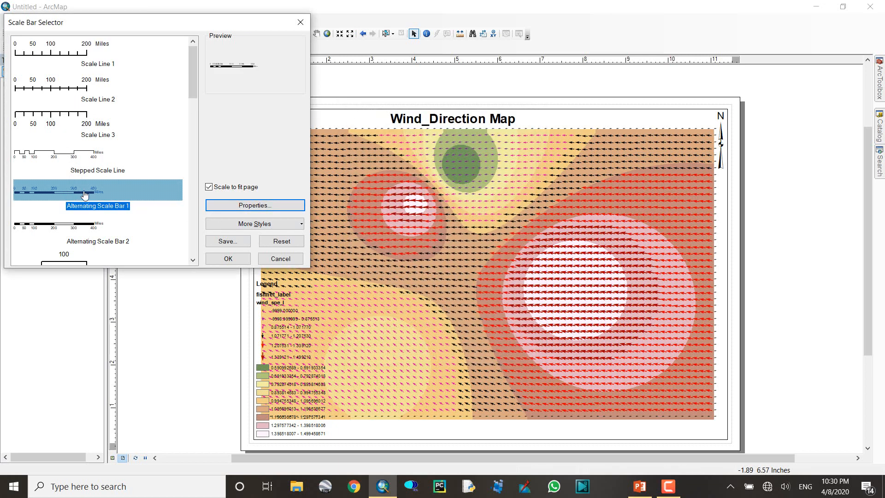
pyautogui.click(252, 205)
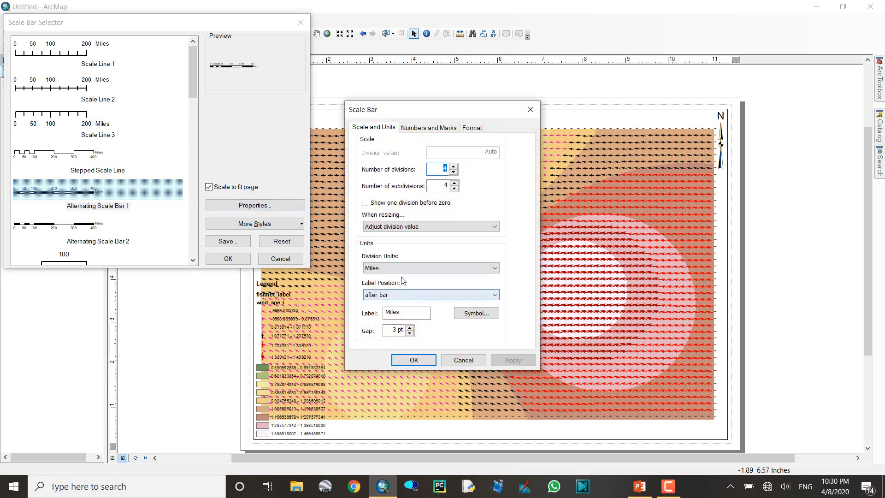
pyautogui.click(403, 268)
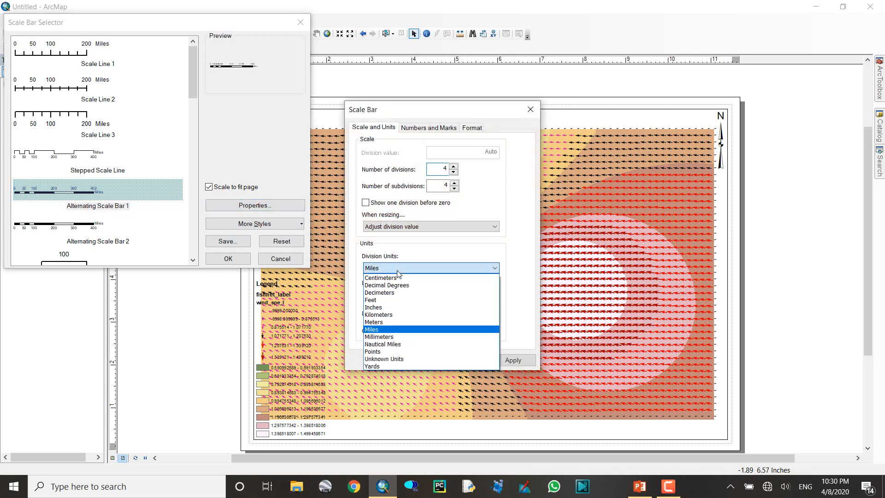
pyautogui.click(399, 317)
pyautogui.click(425, 361)
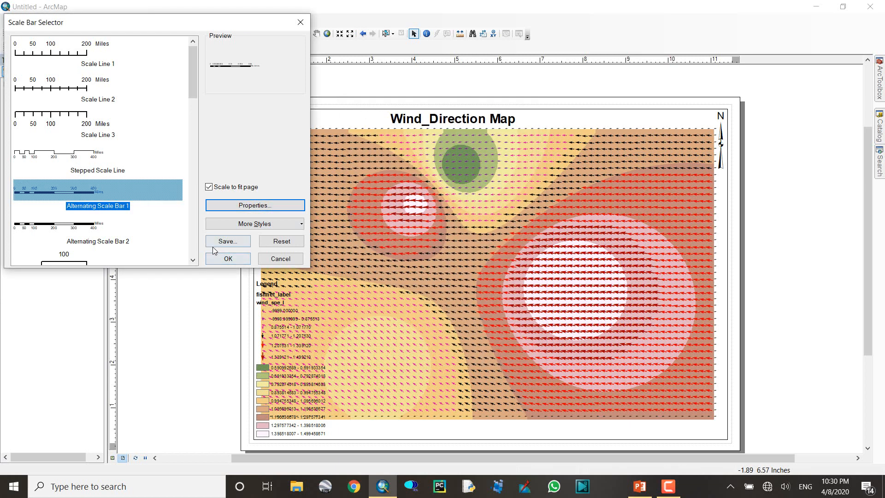
pyautogui.click(228, 258)
pyautogui.moveTo(475, 276); pyautogui.dragTo(457, 432)
# - Delete the legend from the lower-left part of the map layout
pyautogui.click(292, 338)
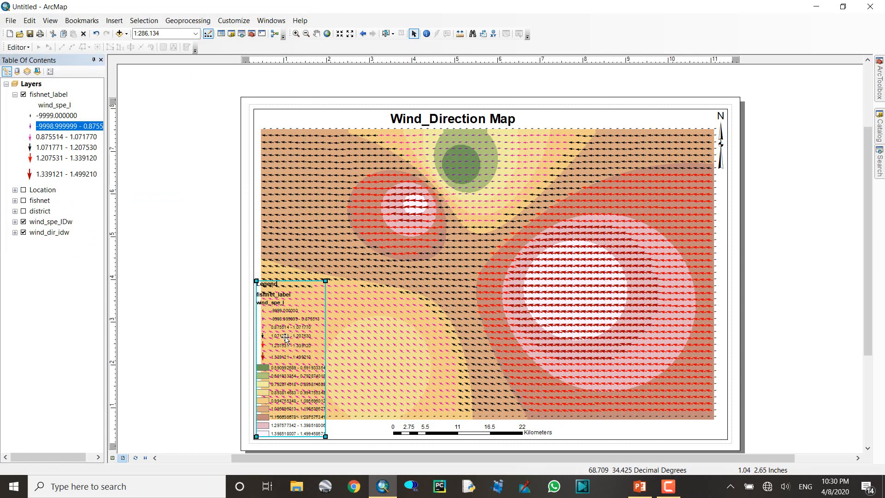
pyautogui.press('Delete')
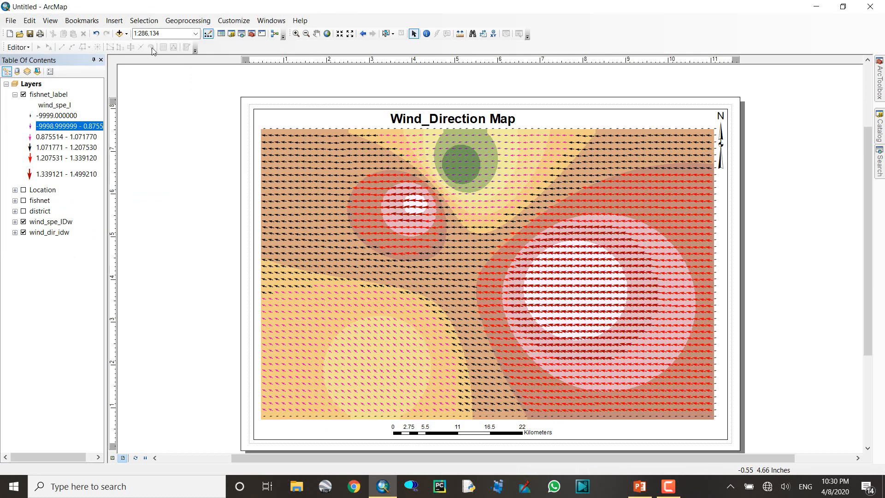
pyautogui.click(114, 20)
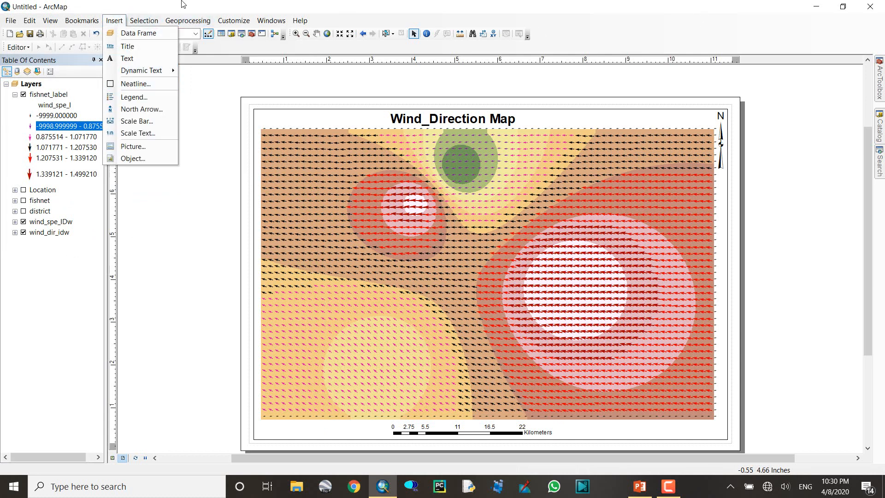
pyautogui.click(11, 21)
pyautogui.click(11, 20)
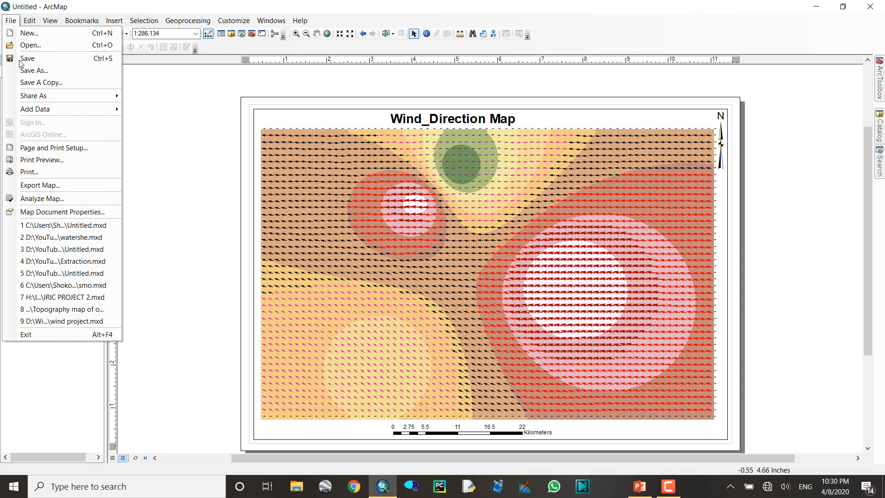
pyautogui.click(83, 185)
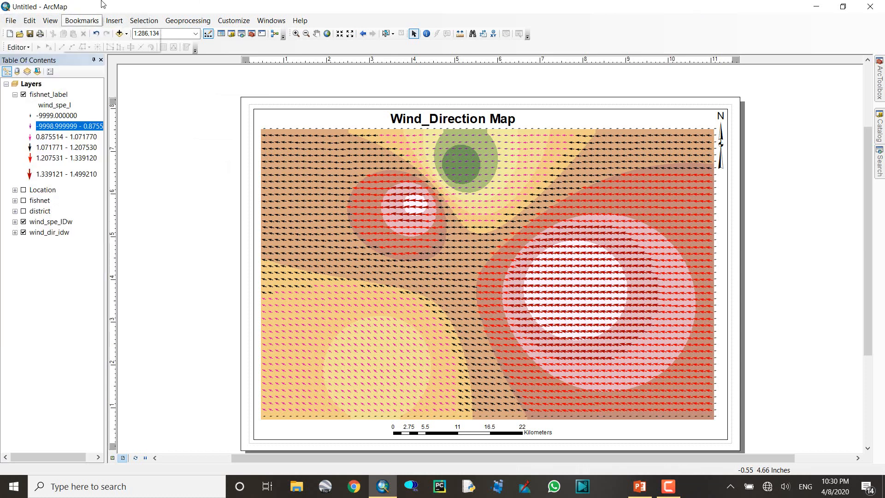
# - Start a new grid for the Layers data frame, compare the grid types, and choose the graticule that divides the map by meridians and parallels
pyautogui.doubleClick(36, 86)
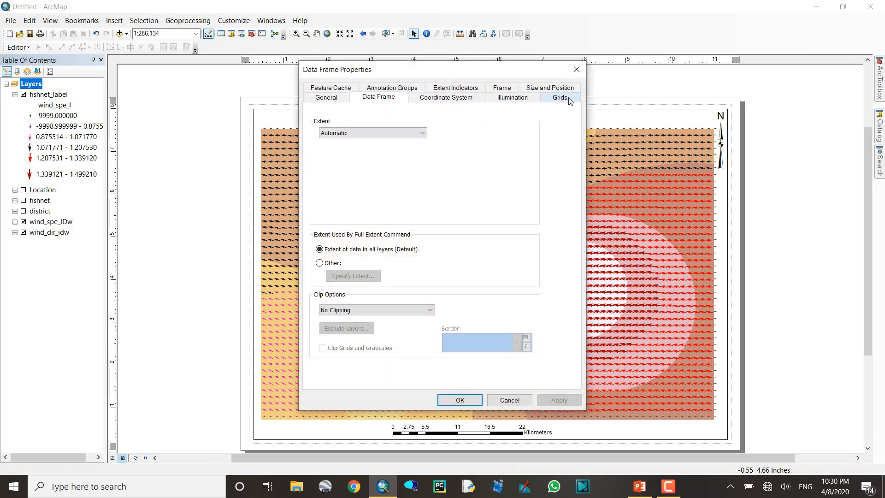
pyautogui.click(568, 98)
pyautogui.click(532, 138)
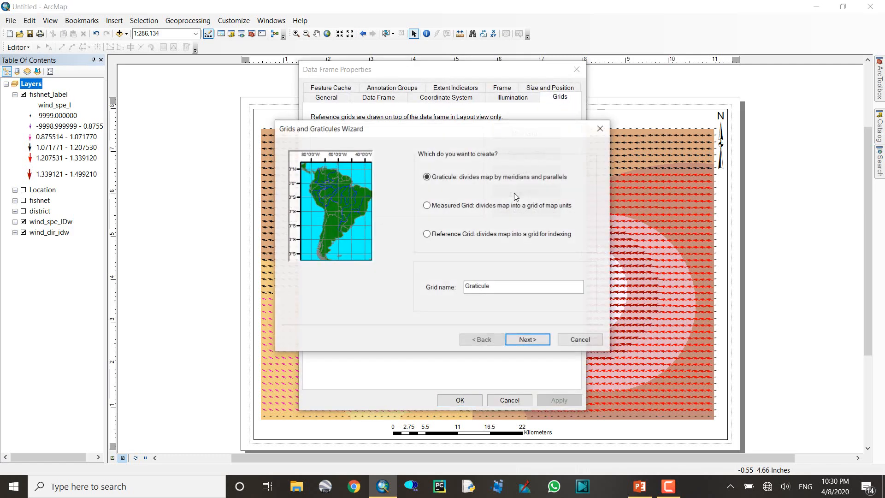
pyautogui.click(434, 207)
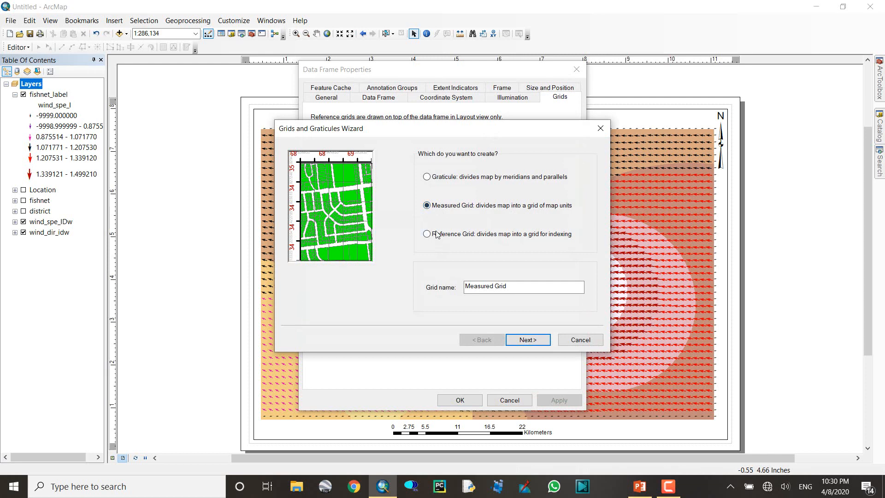
pyautogui.click(437, 234)
pyautogui.click(443, 208)
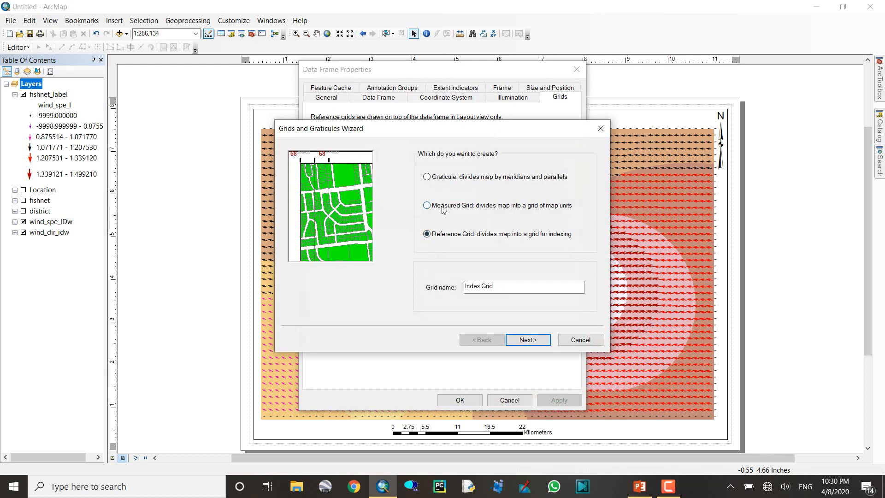
pyautogui.click(440, 183)
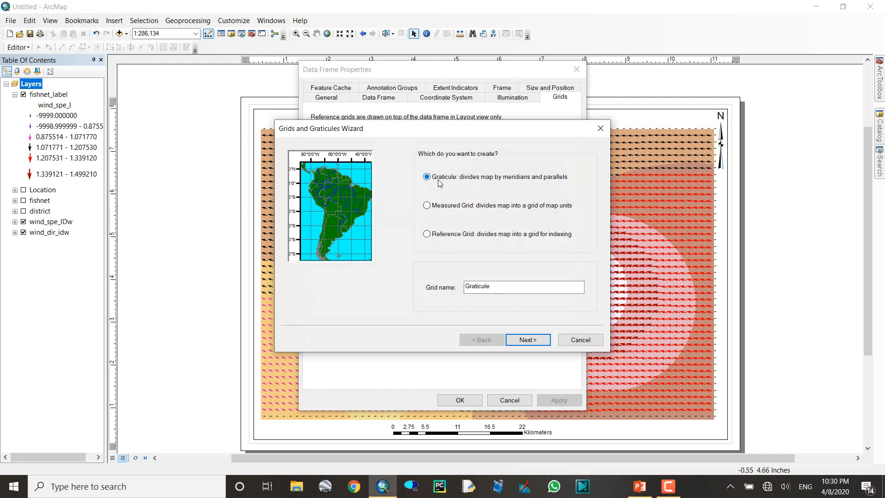
pyautogui.click(445, 209)
pyautogui.click(438, 181)
pyautogui.click(529, 336)
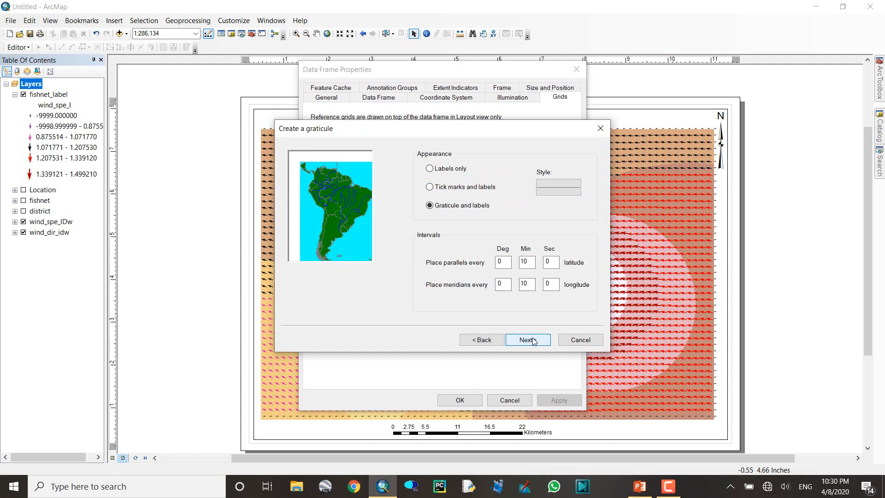
# - Compare the graticule appearance options and choose Graticule and labels, keeping parallels and meridians every 10 minutes
pyautogui.click(442, 188)
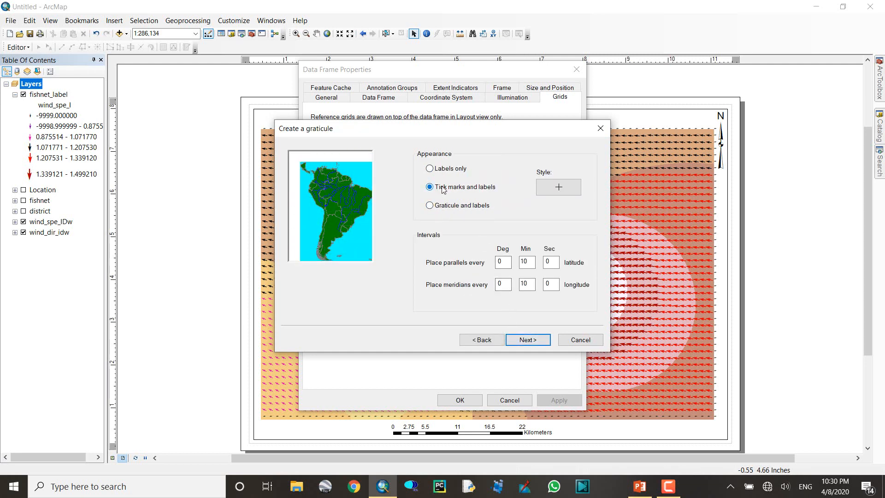
pyautogui.click(440, 169)
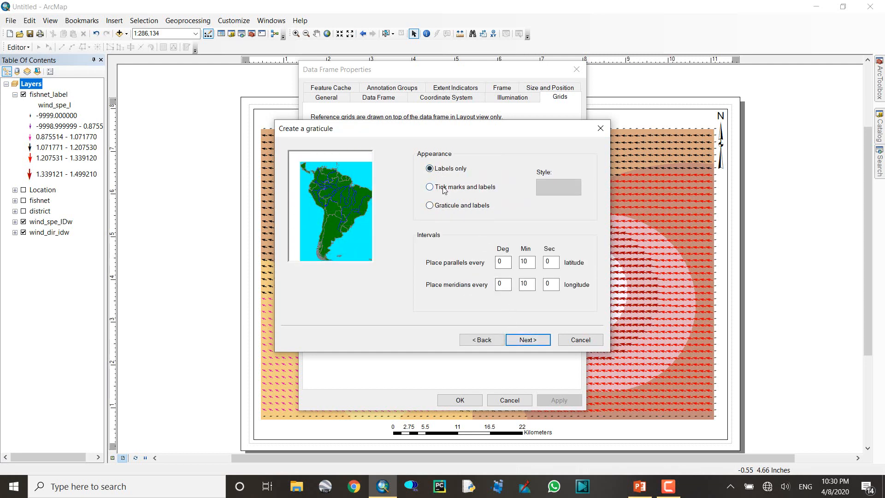
pyautogui.click(445, 188)
pyautogui.click(443, 210)
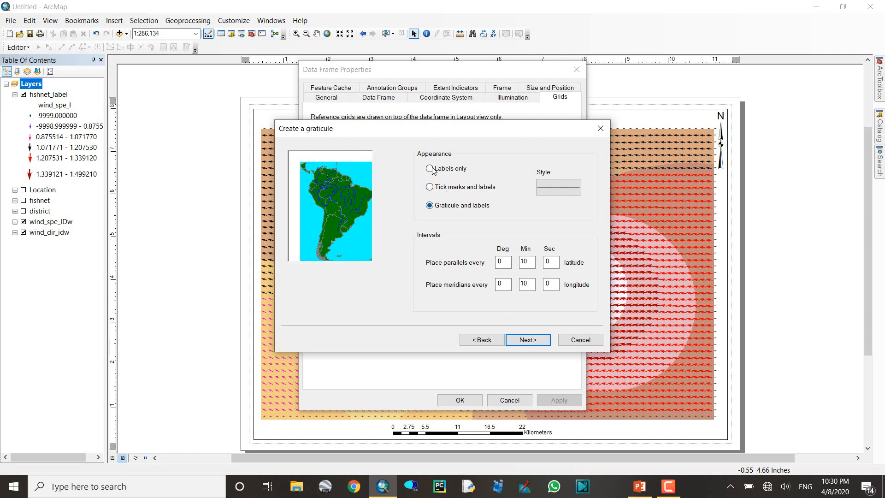
pyautogui.click(438, 172)
pyautogui.click(446, 208)
pyautogui.click(538, 345)
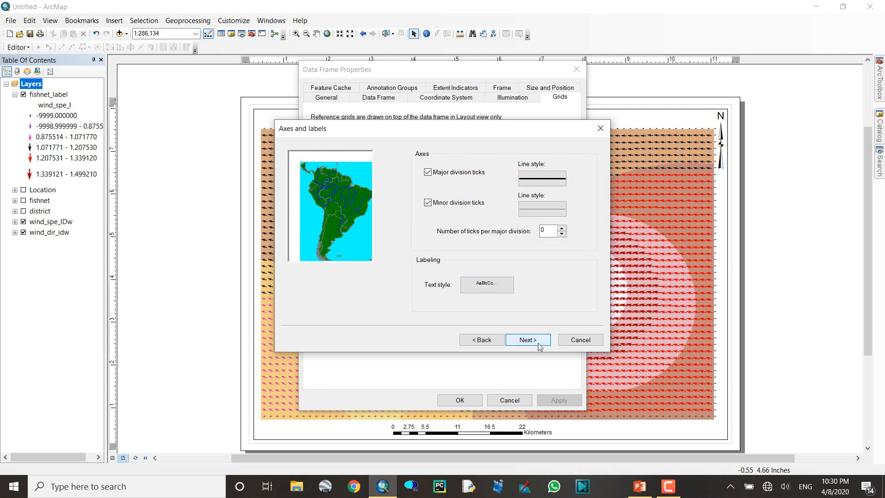
# - Finish the graticule with major and minor division ticks, a simple border and fixed-grid storage, and apply it to the data frame
pyautogui.click(533, 340)
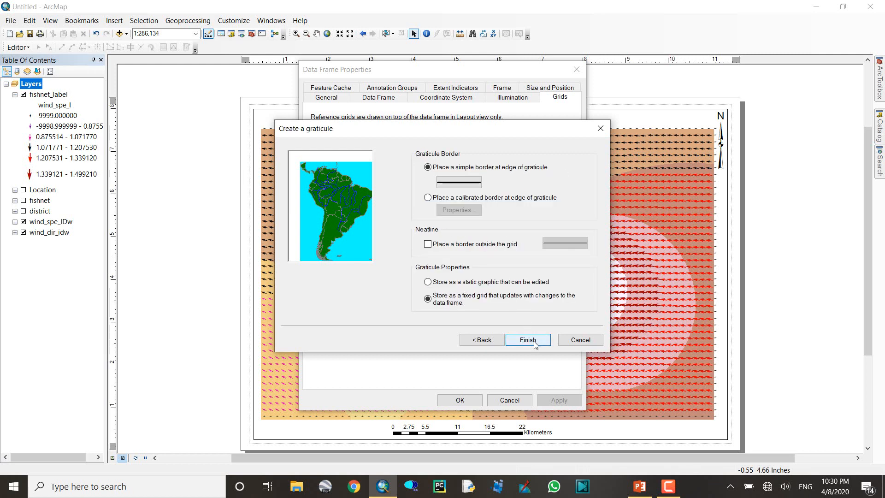
pyautogui.click(534, 341)
pyautogui.click(467, 400)
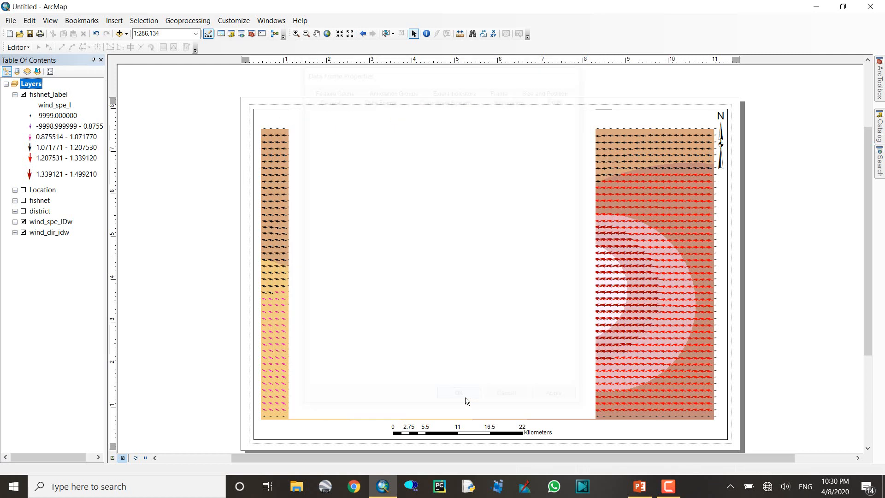